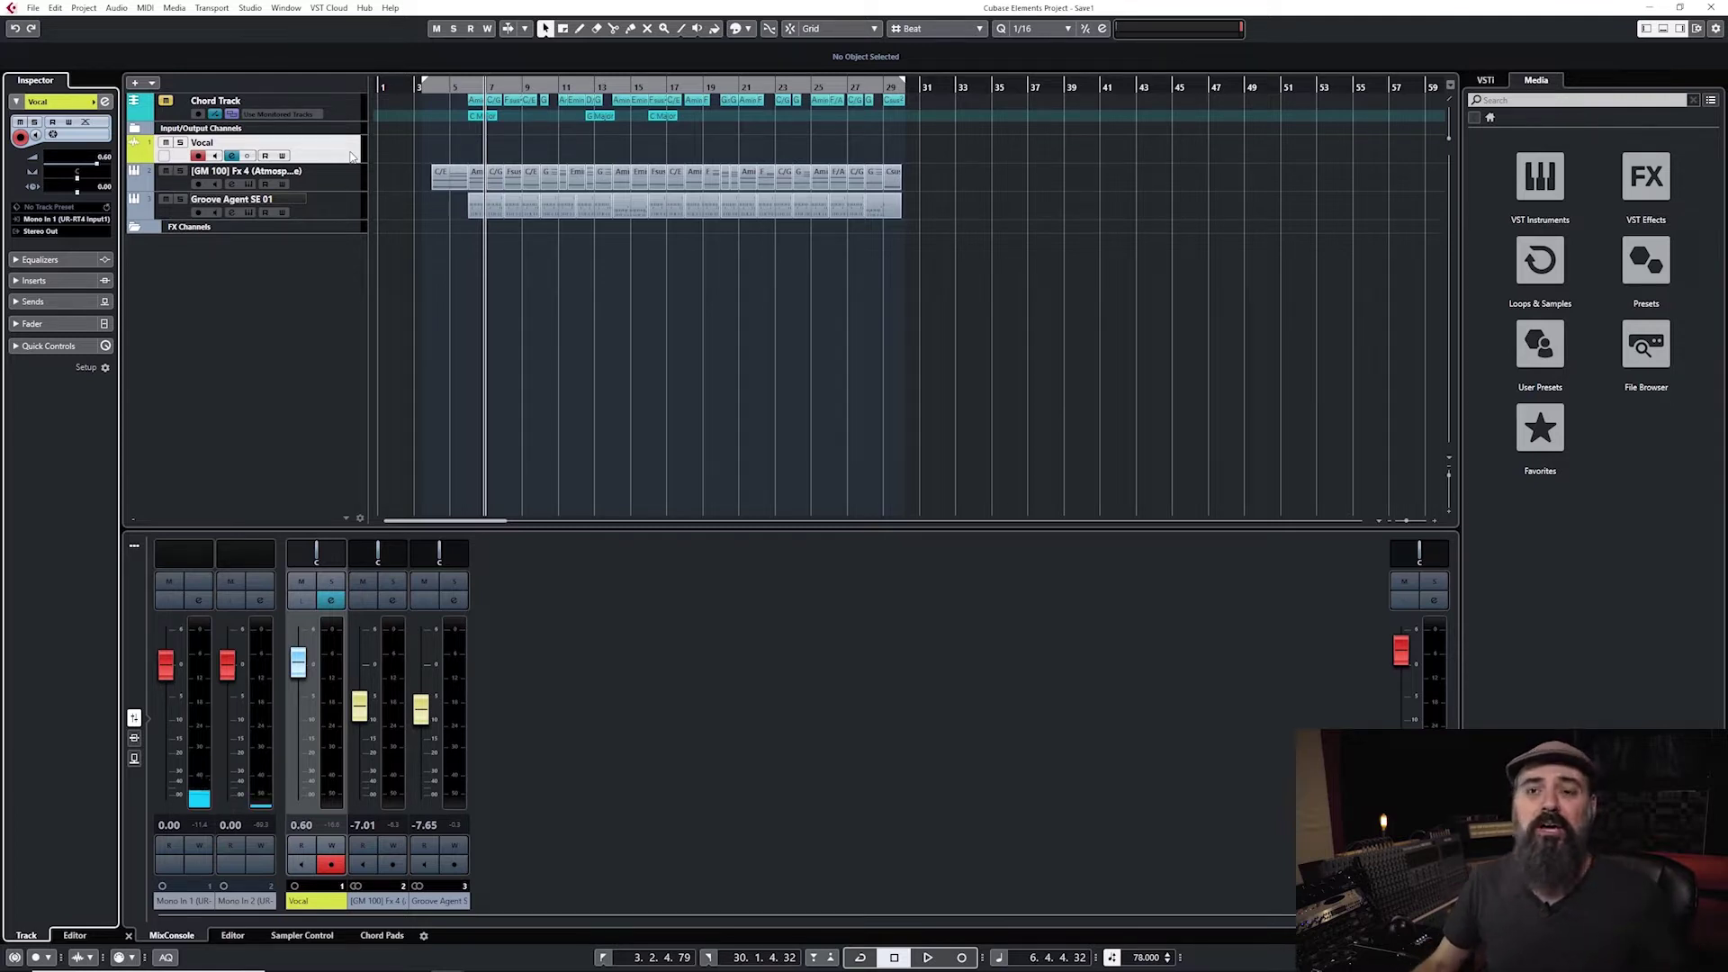
pyautogui.click(52, 220)
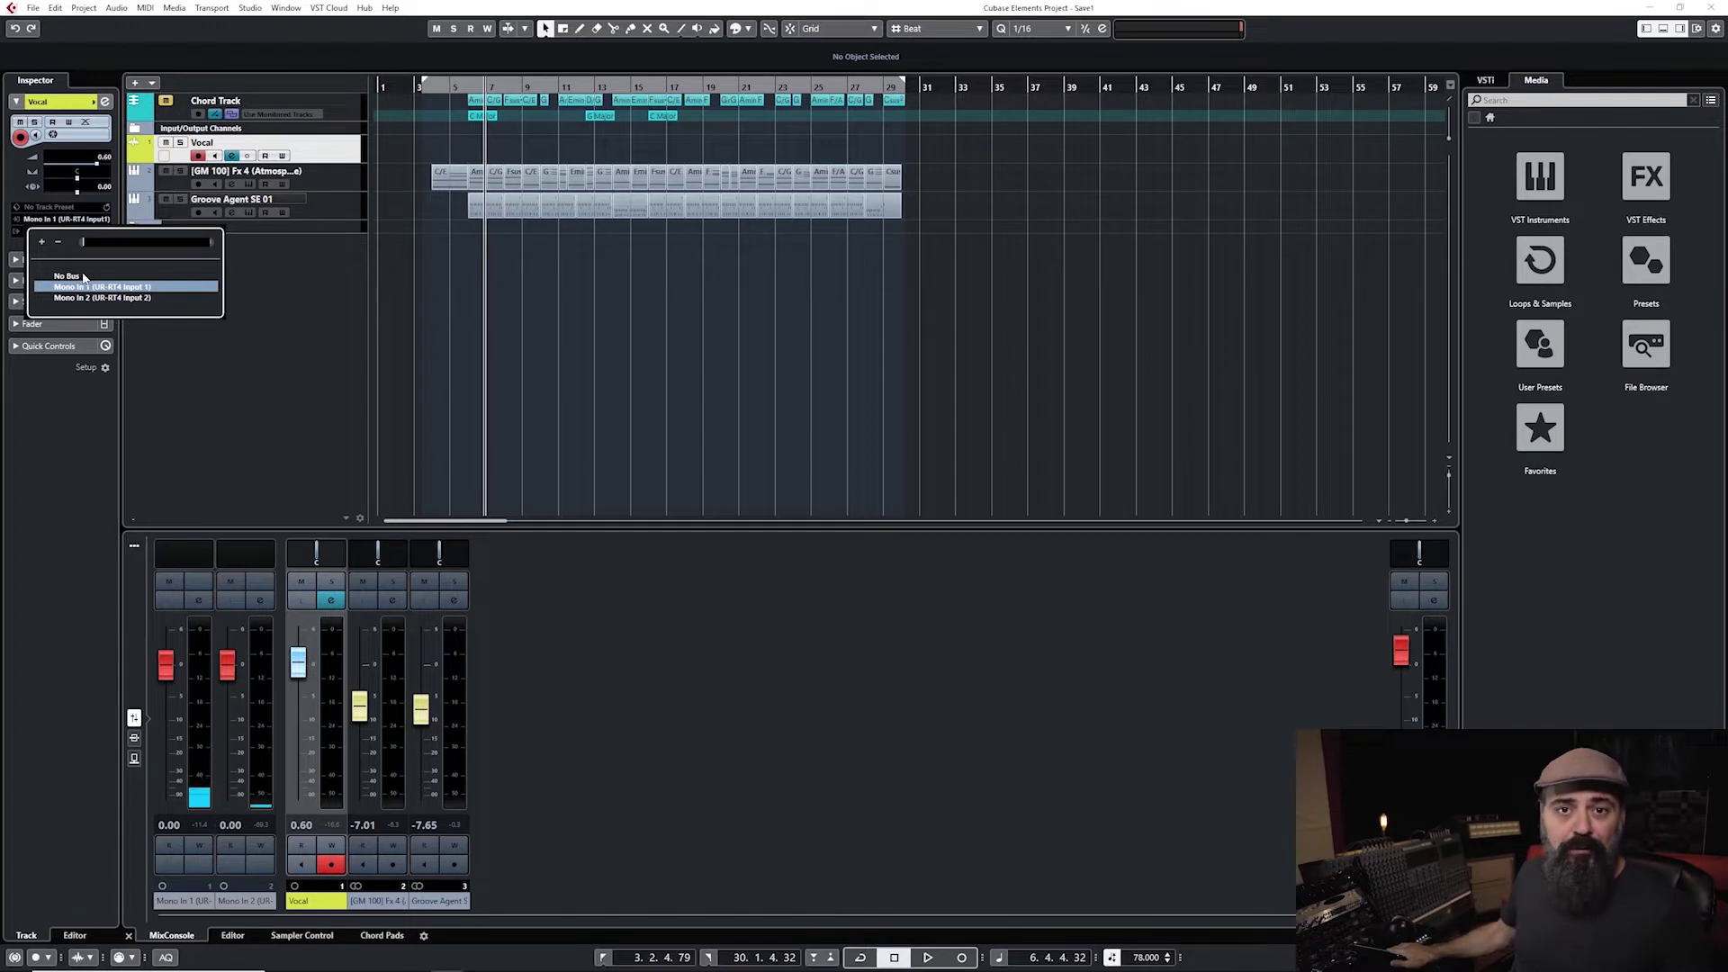
pyautogui.click(47, 220)
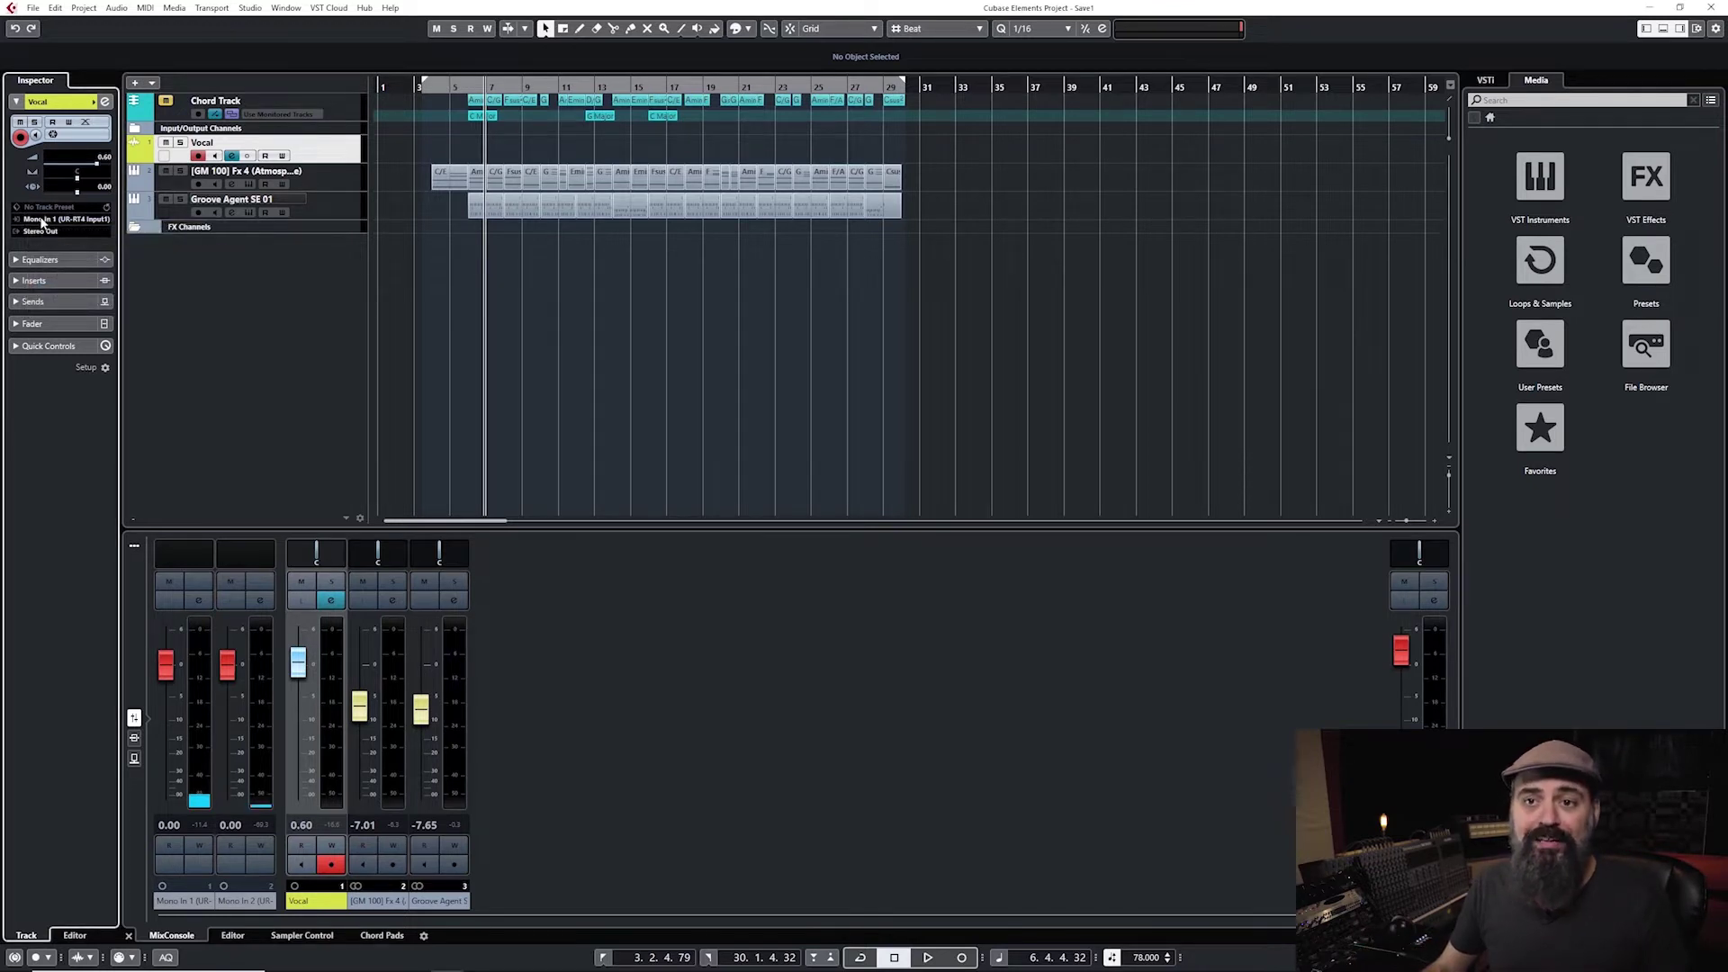
pyautogui.click(44, 221)
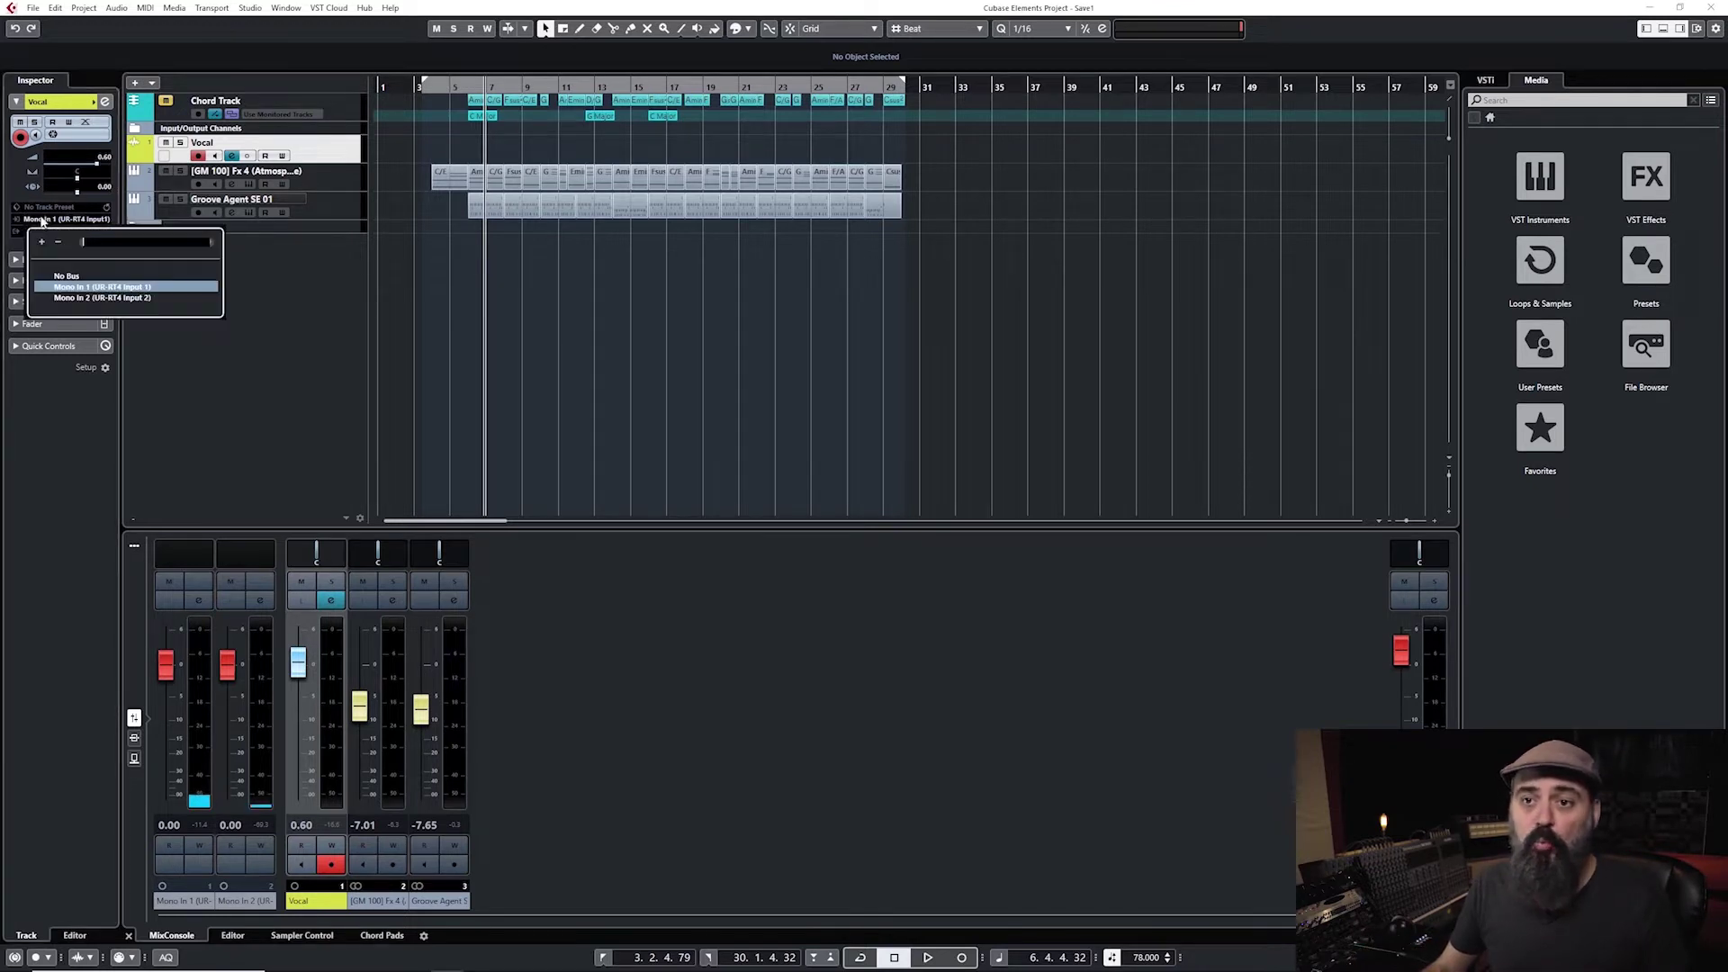
pyautogui.click(140, 288)
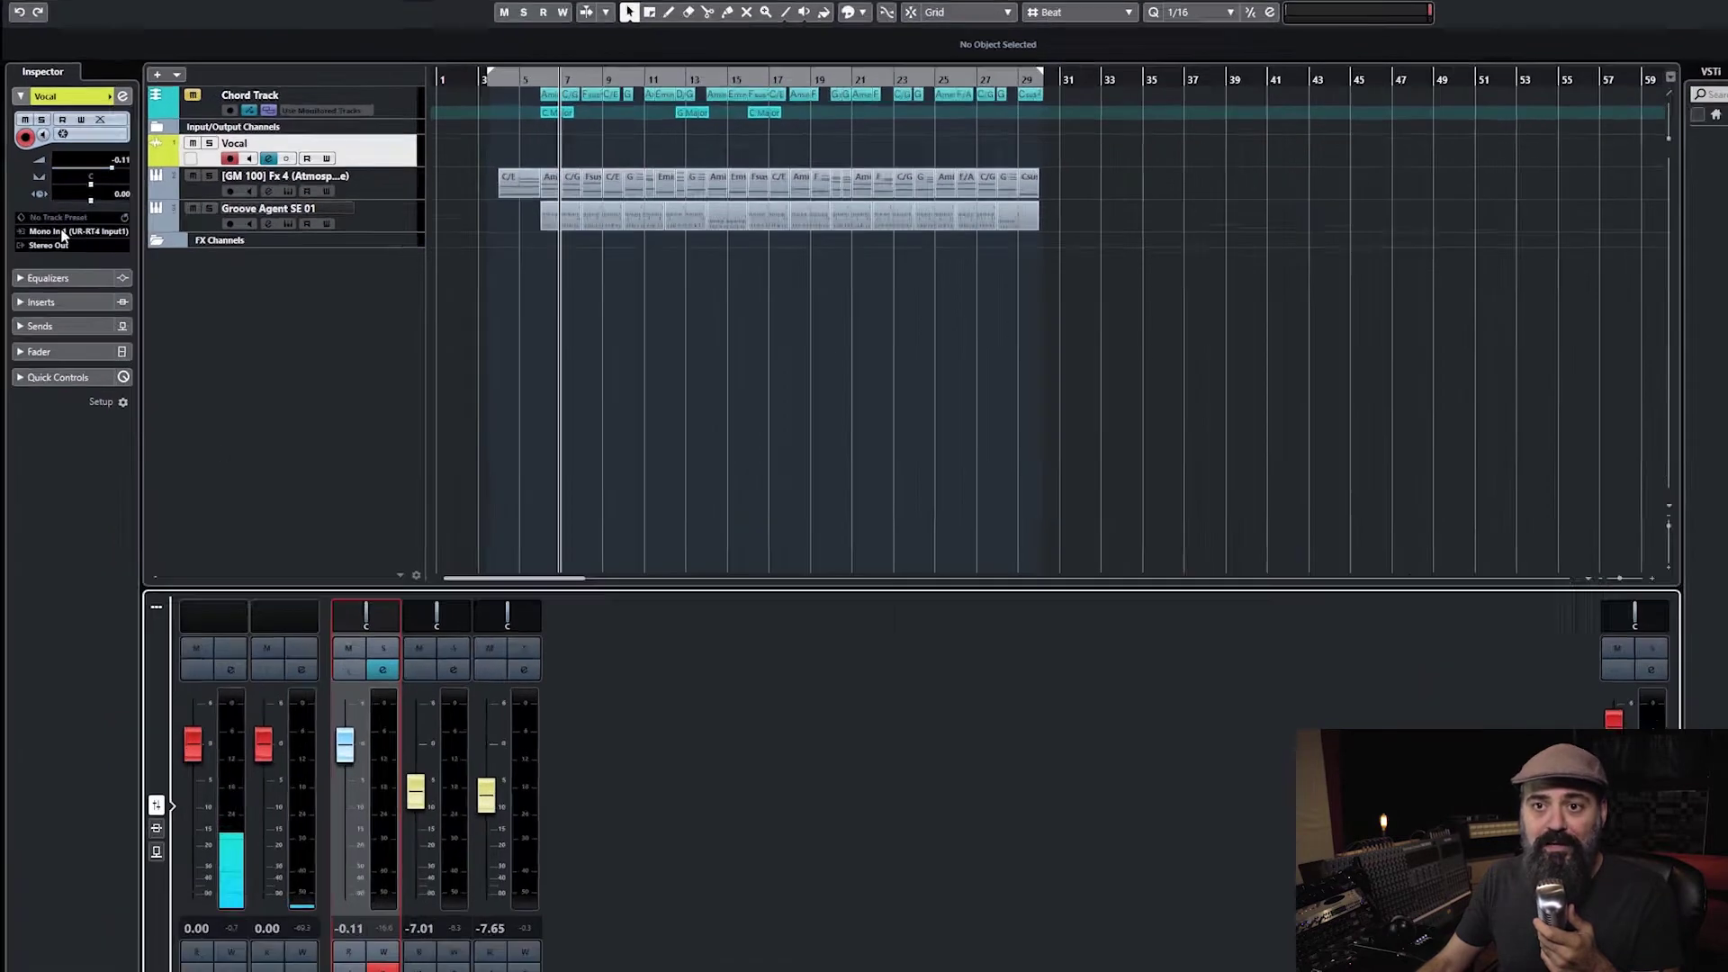
pyautogui.click(52, 219)
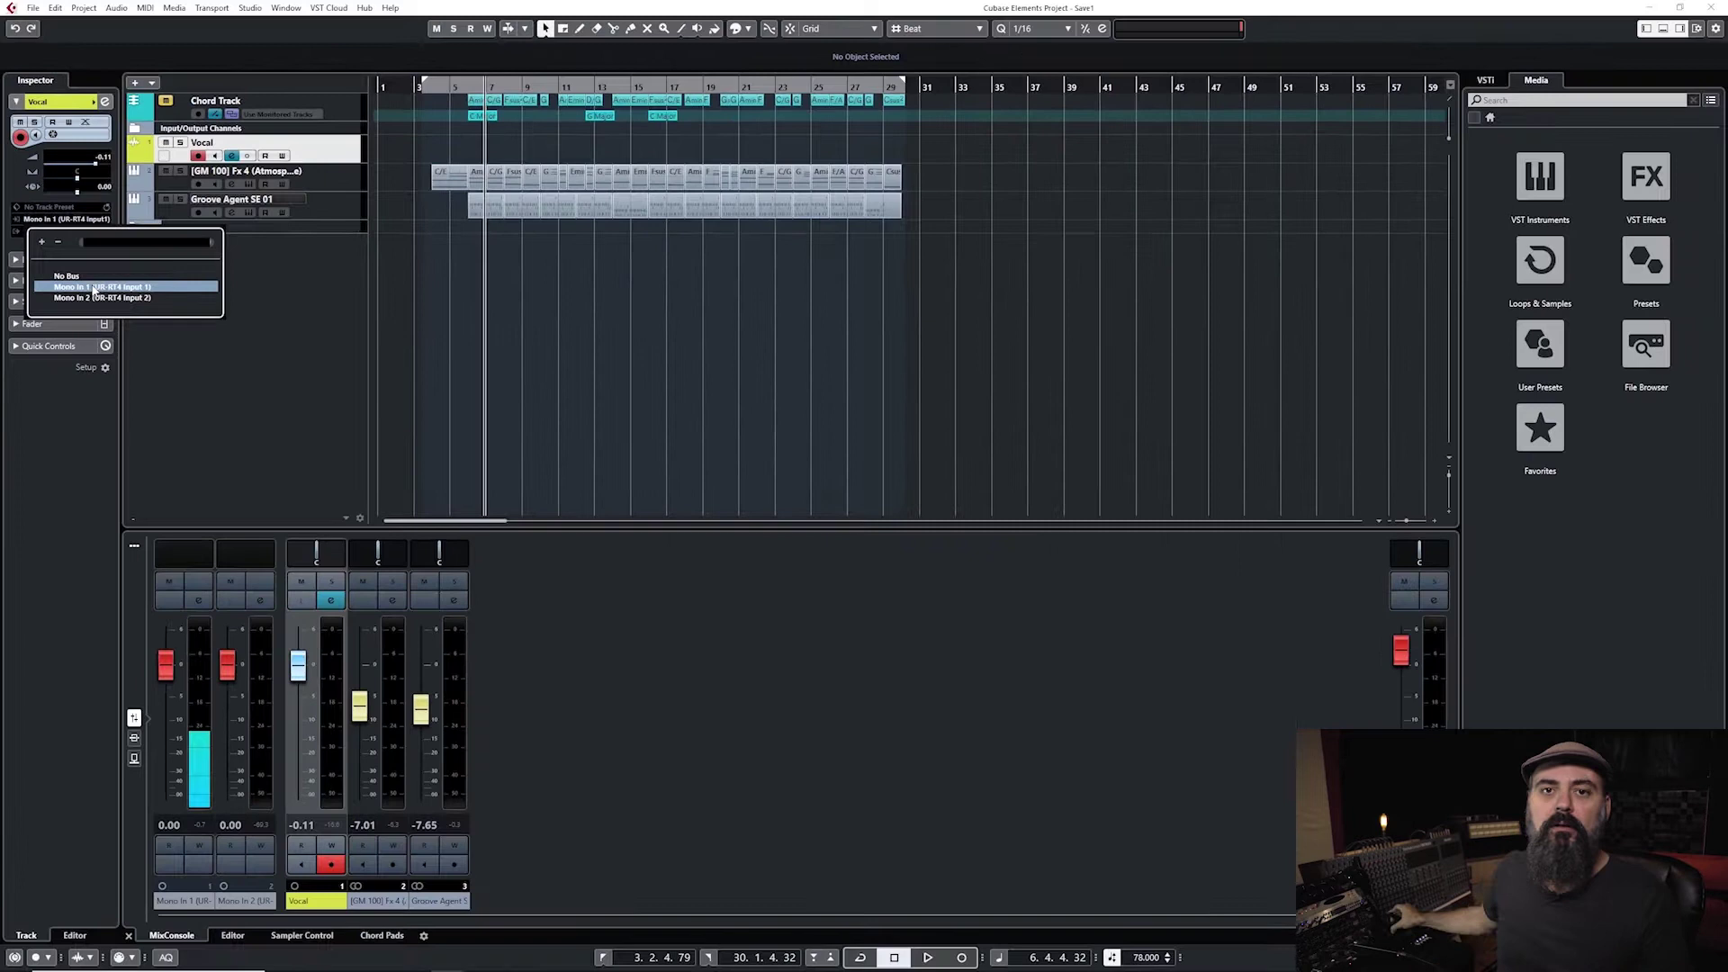
pyautogui.click(151, 410)
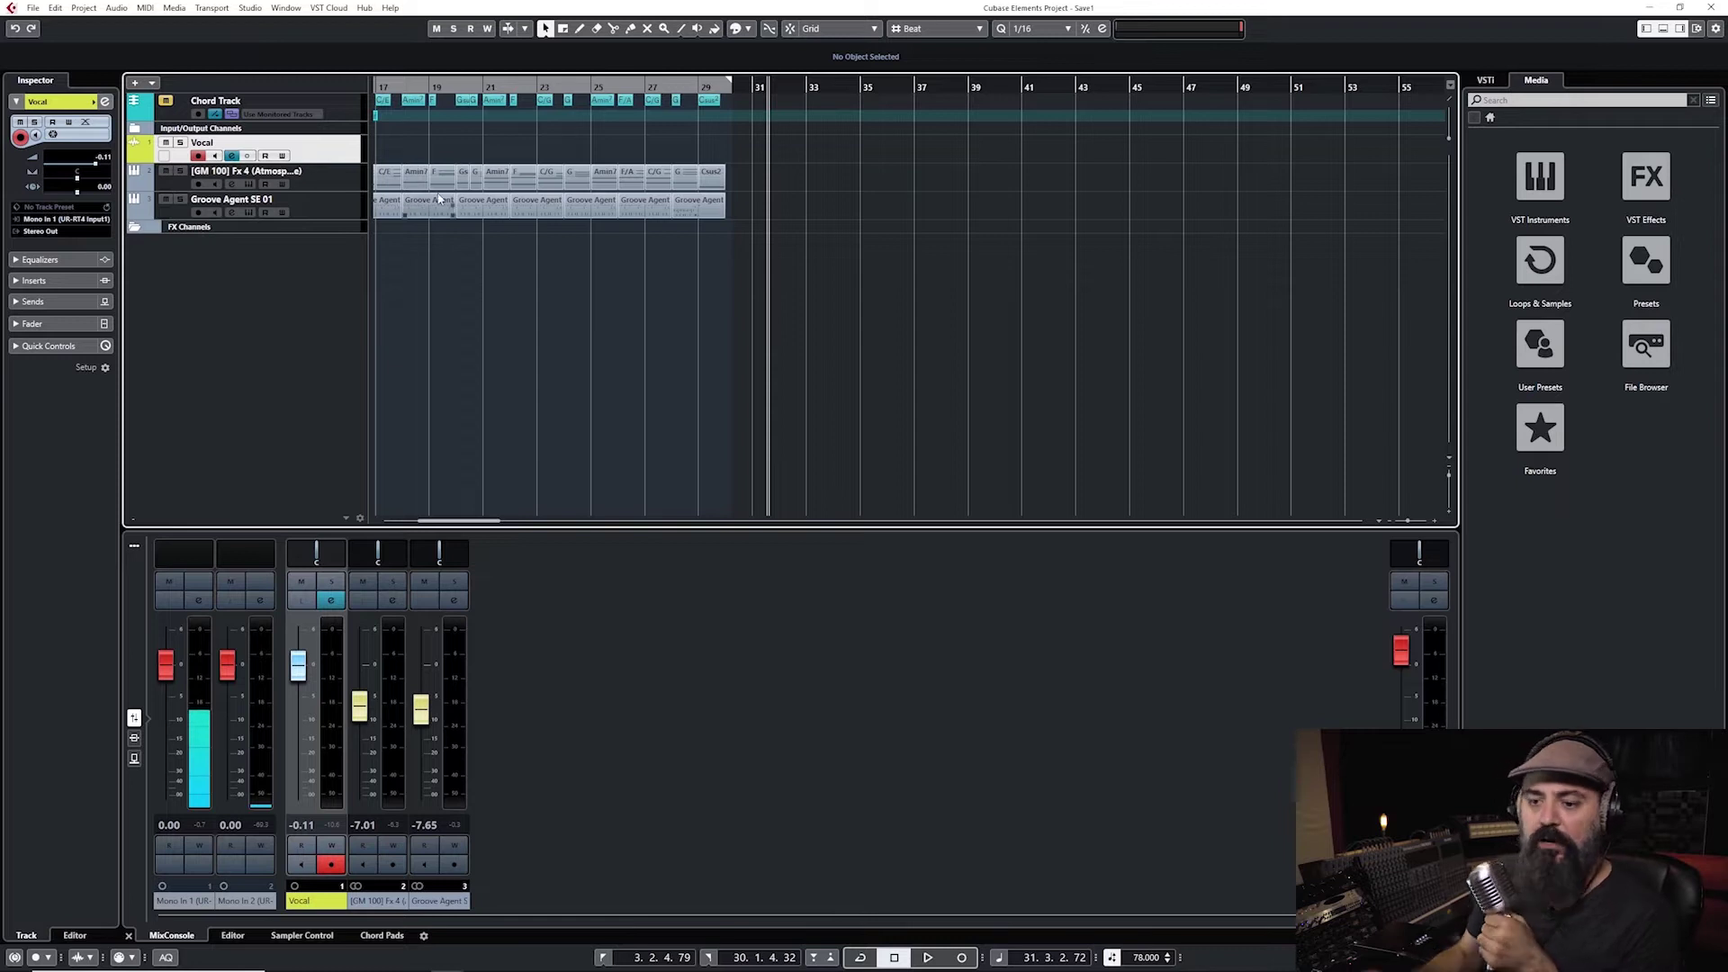
pyautogui.press('KP_Multiply')
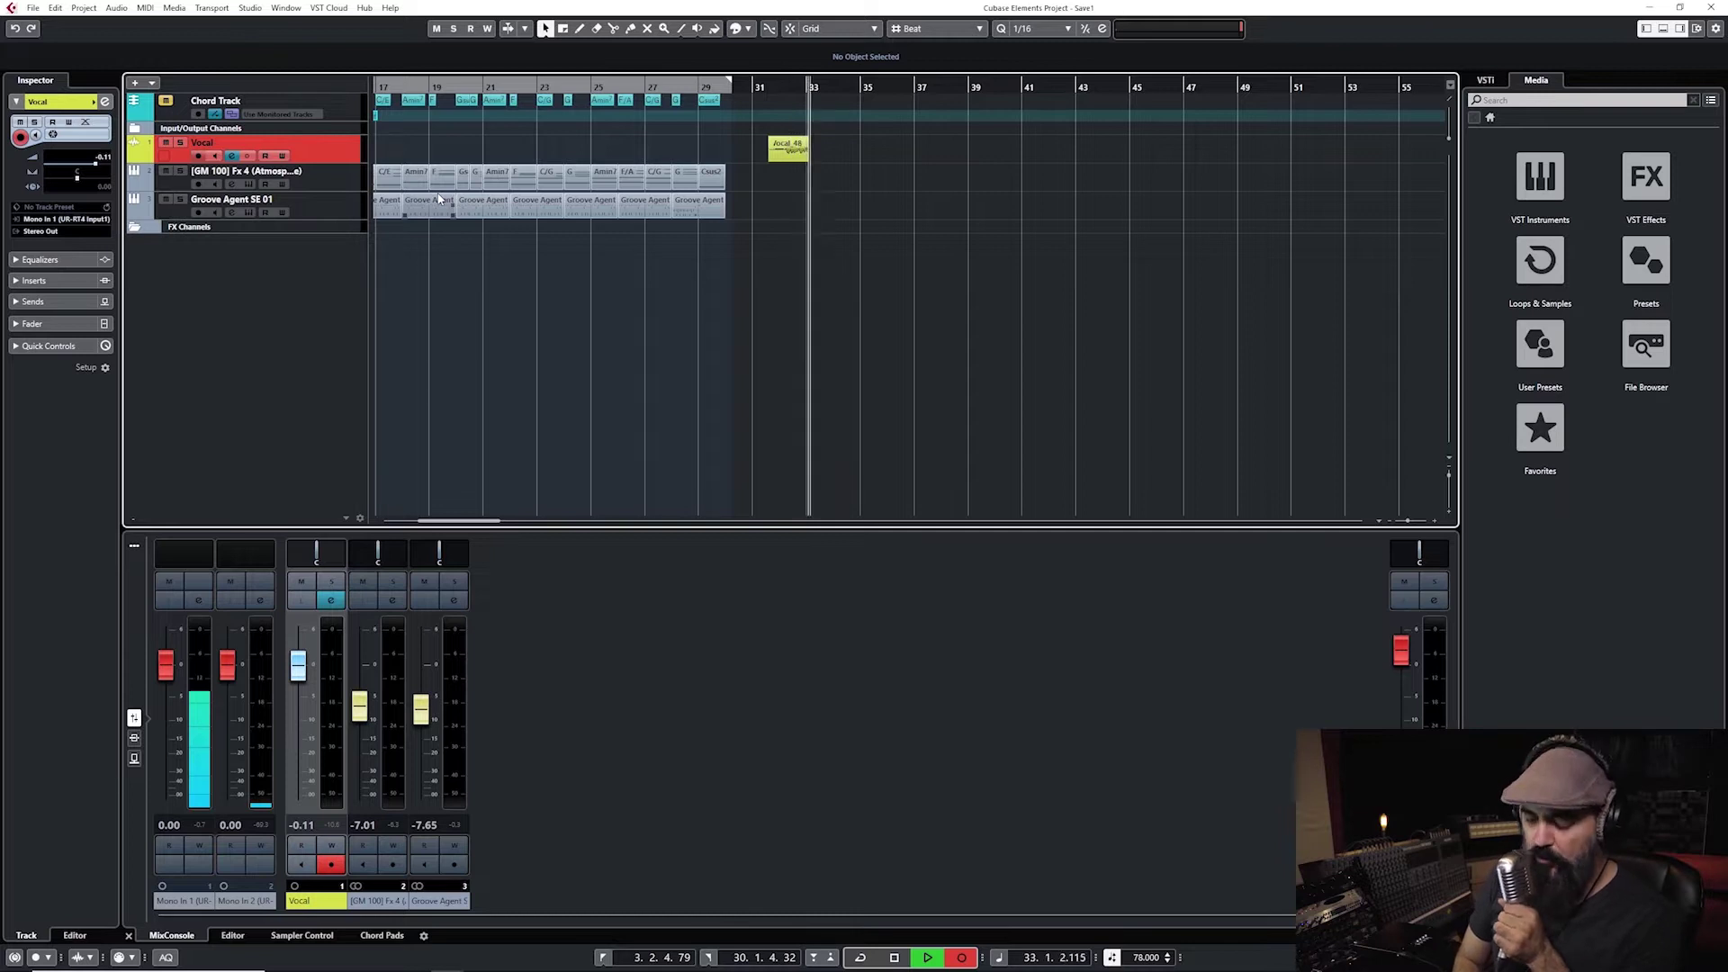
pyautogui.press('space')
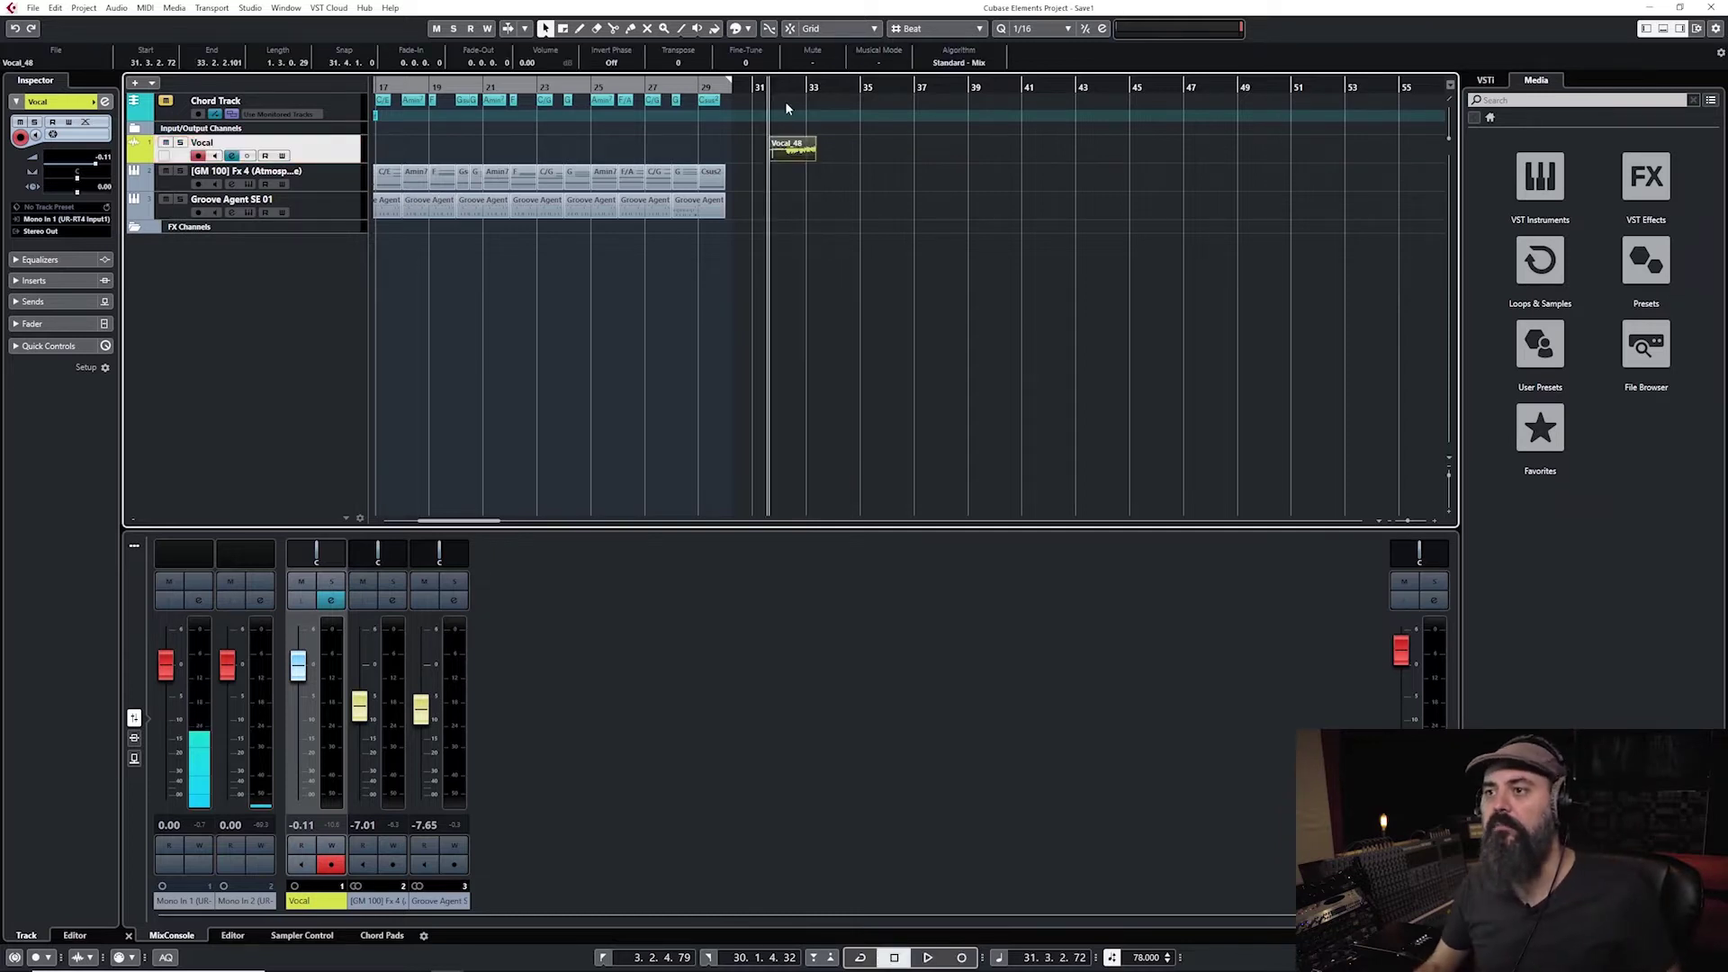
pyautogui.click(780, 90)
pyautogui.press('space')
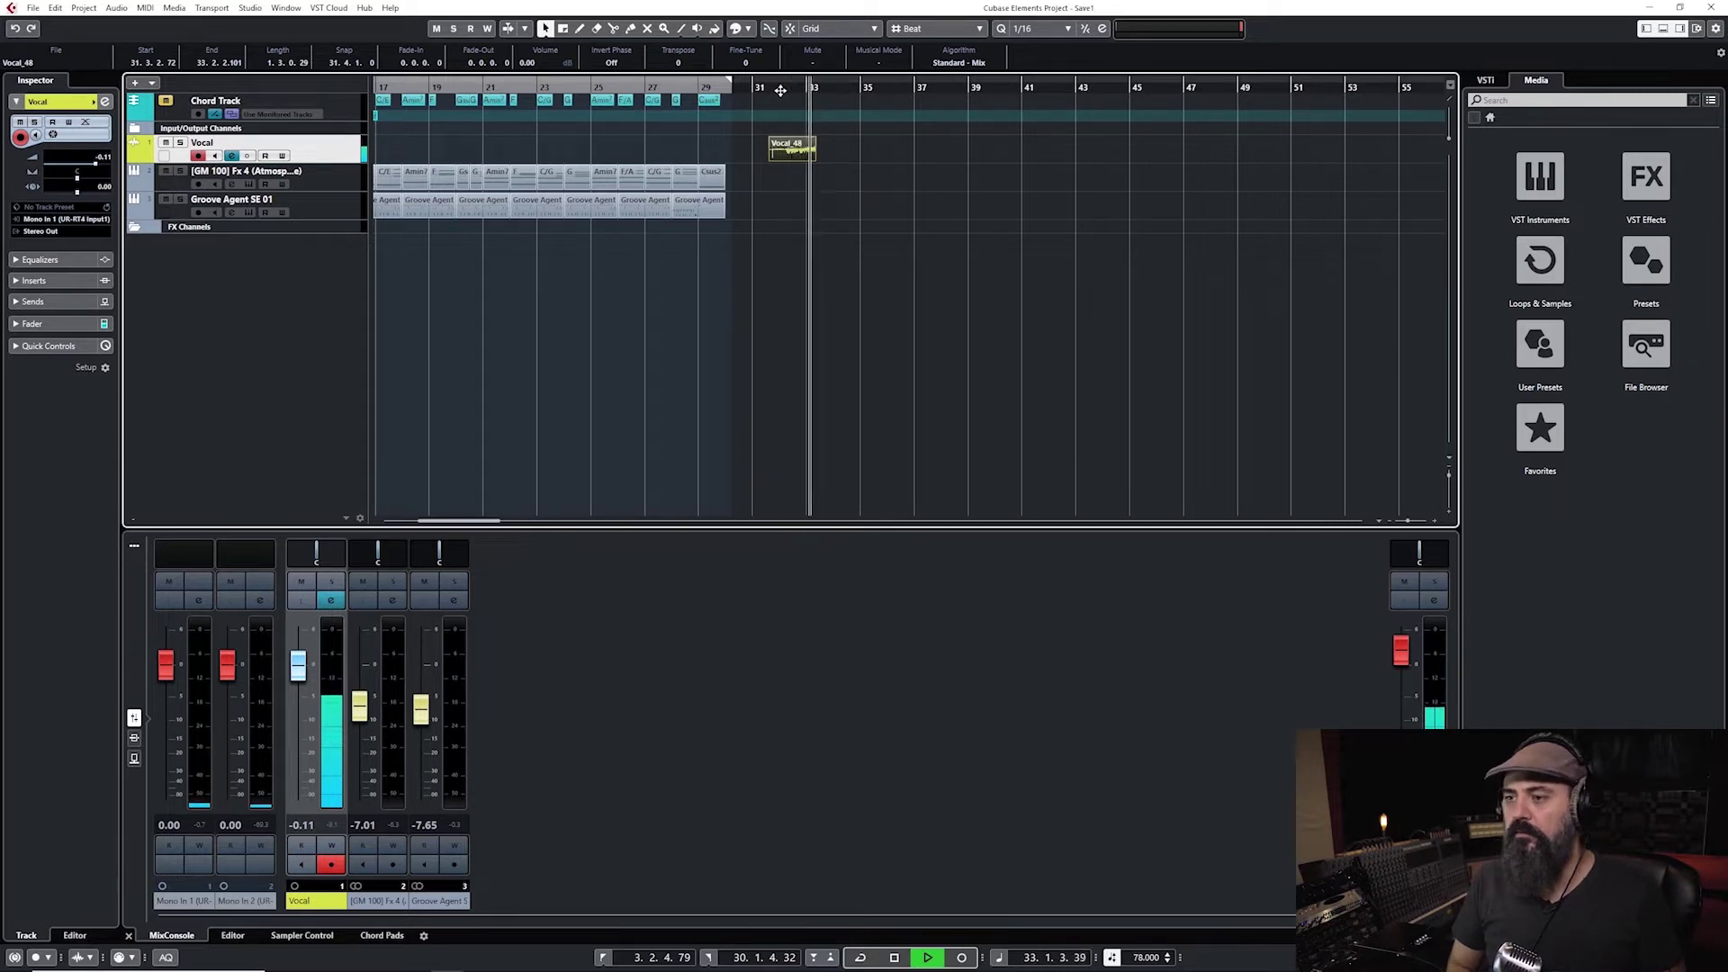
pyautogui.press('space')
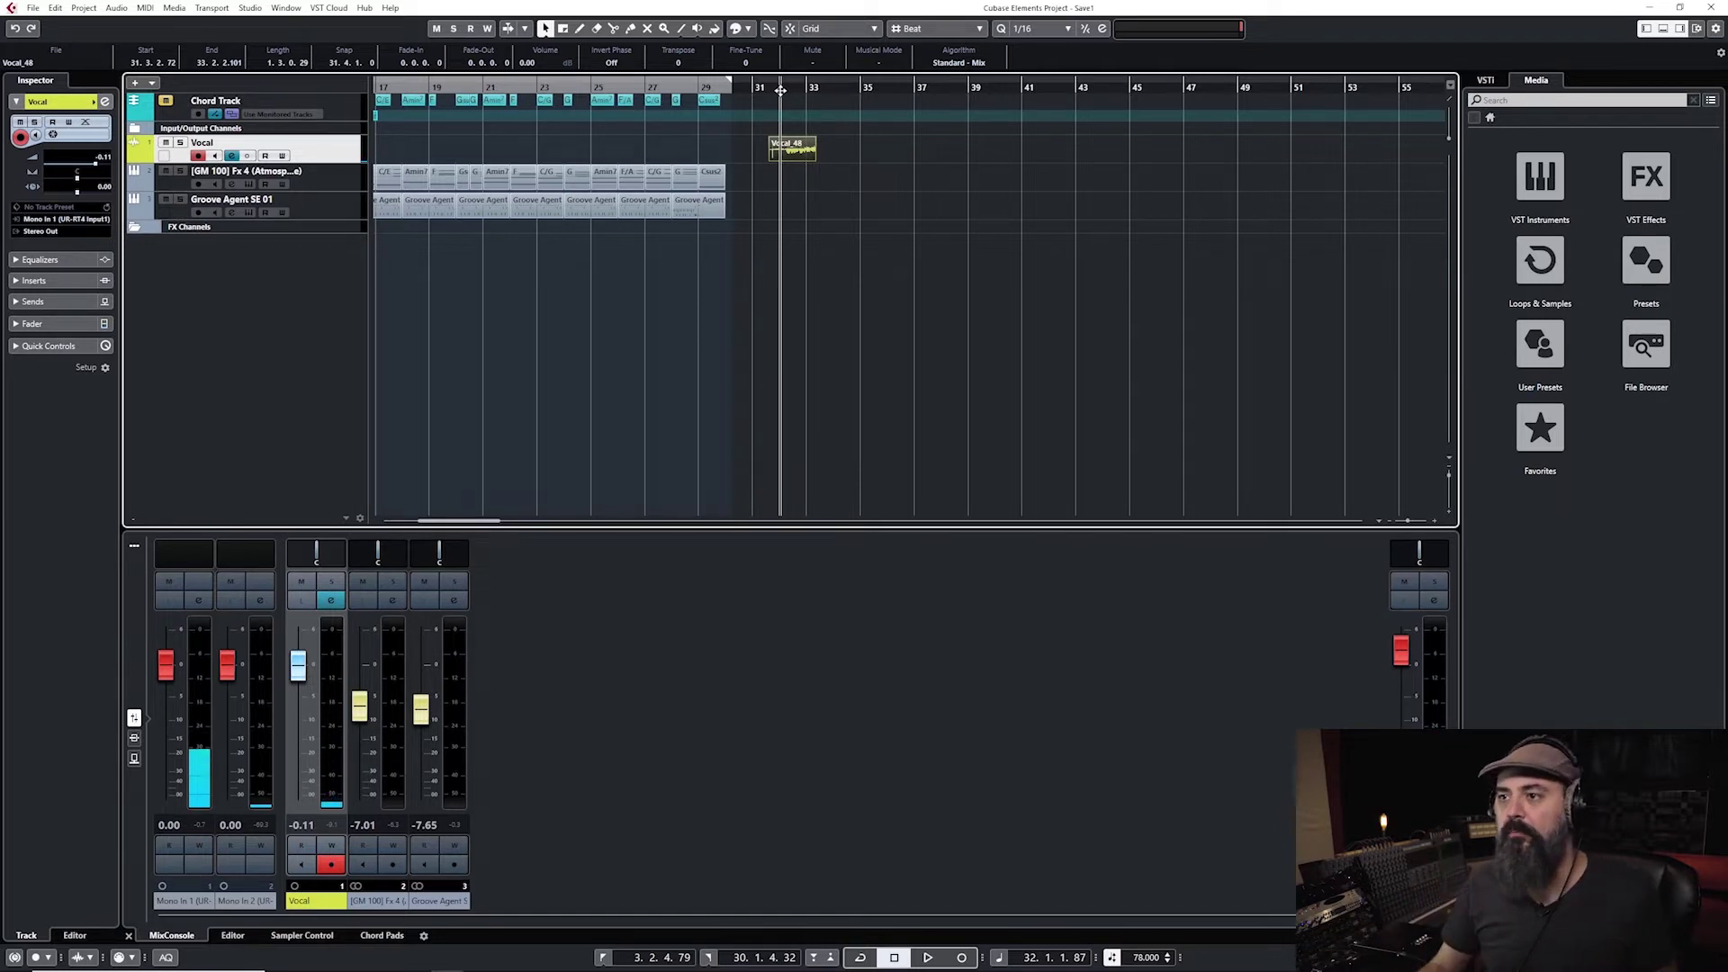
pyautogui.press('Delete')
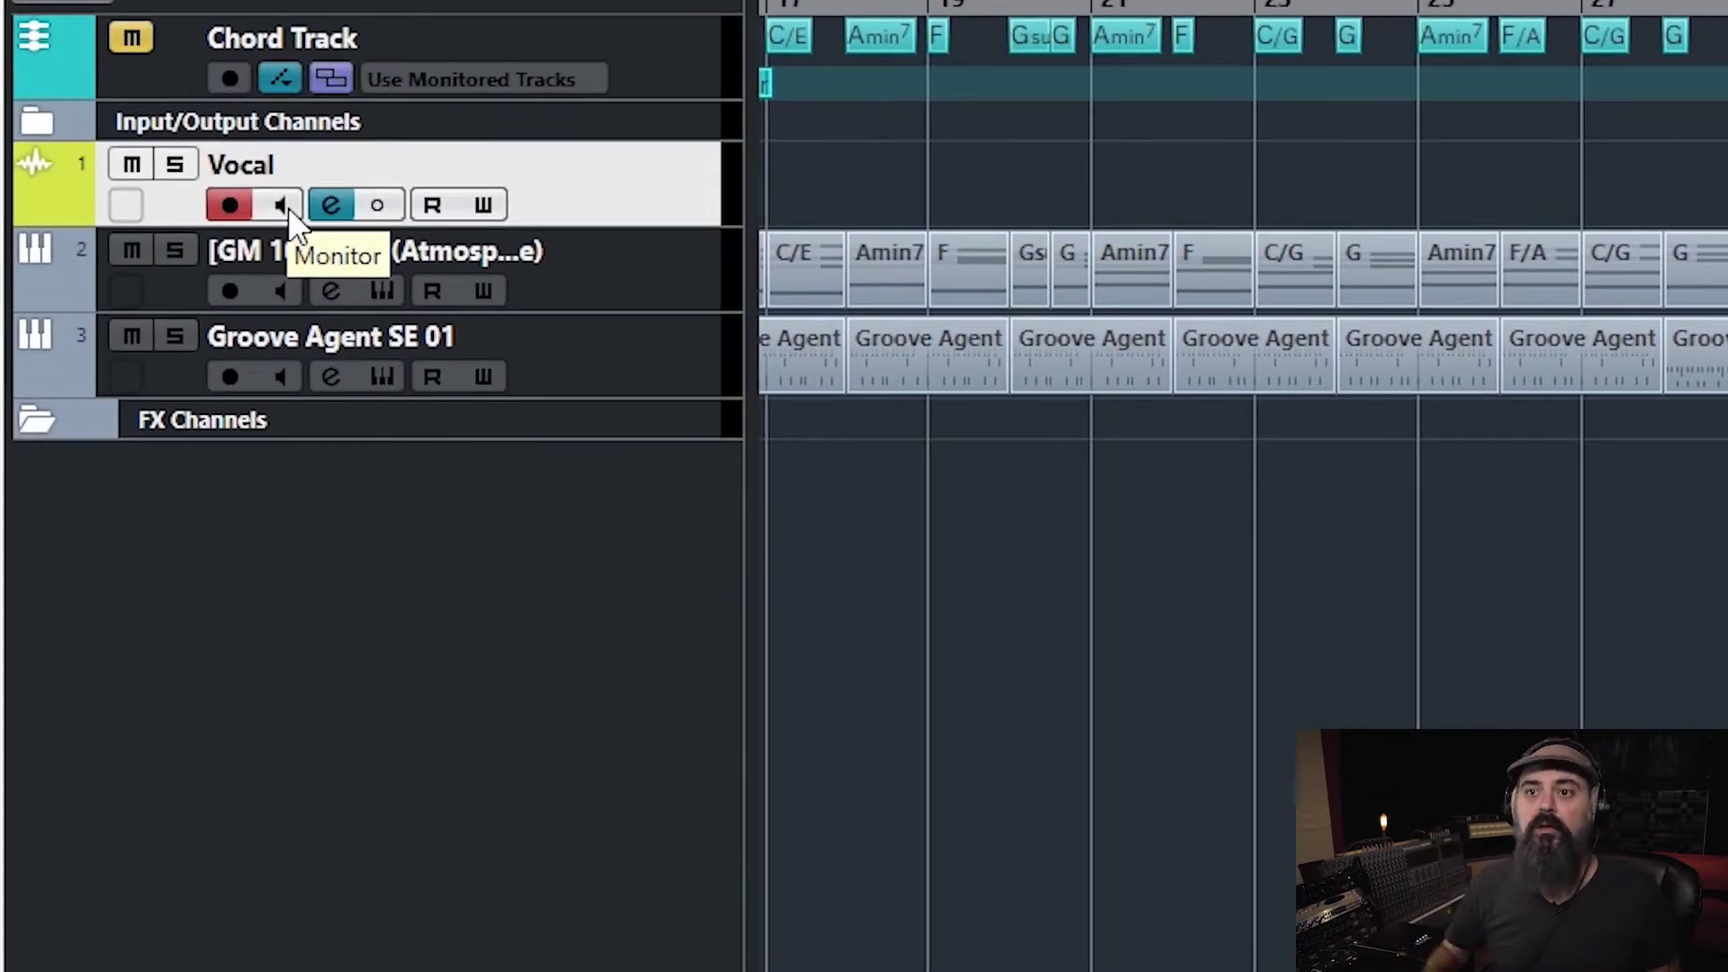
# Step: Turn on input monitoring for the Vocal track so its Monitor button lights orange
pyautogui.click(288, 207)
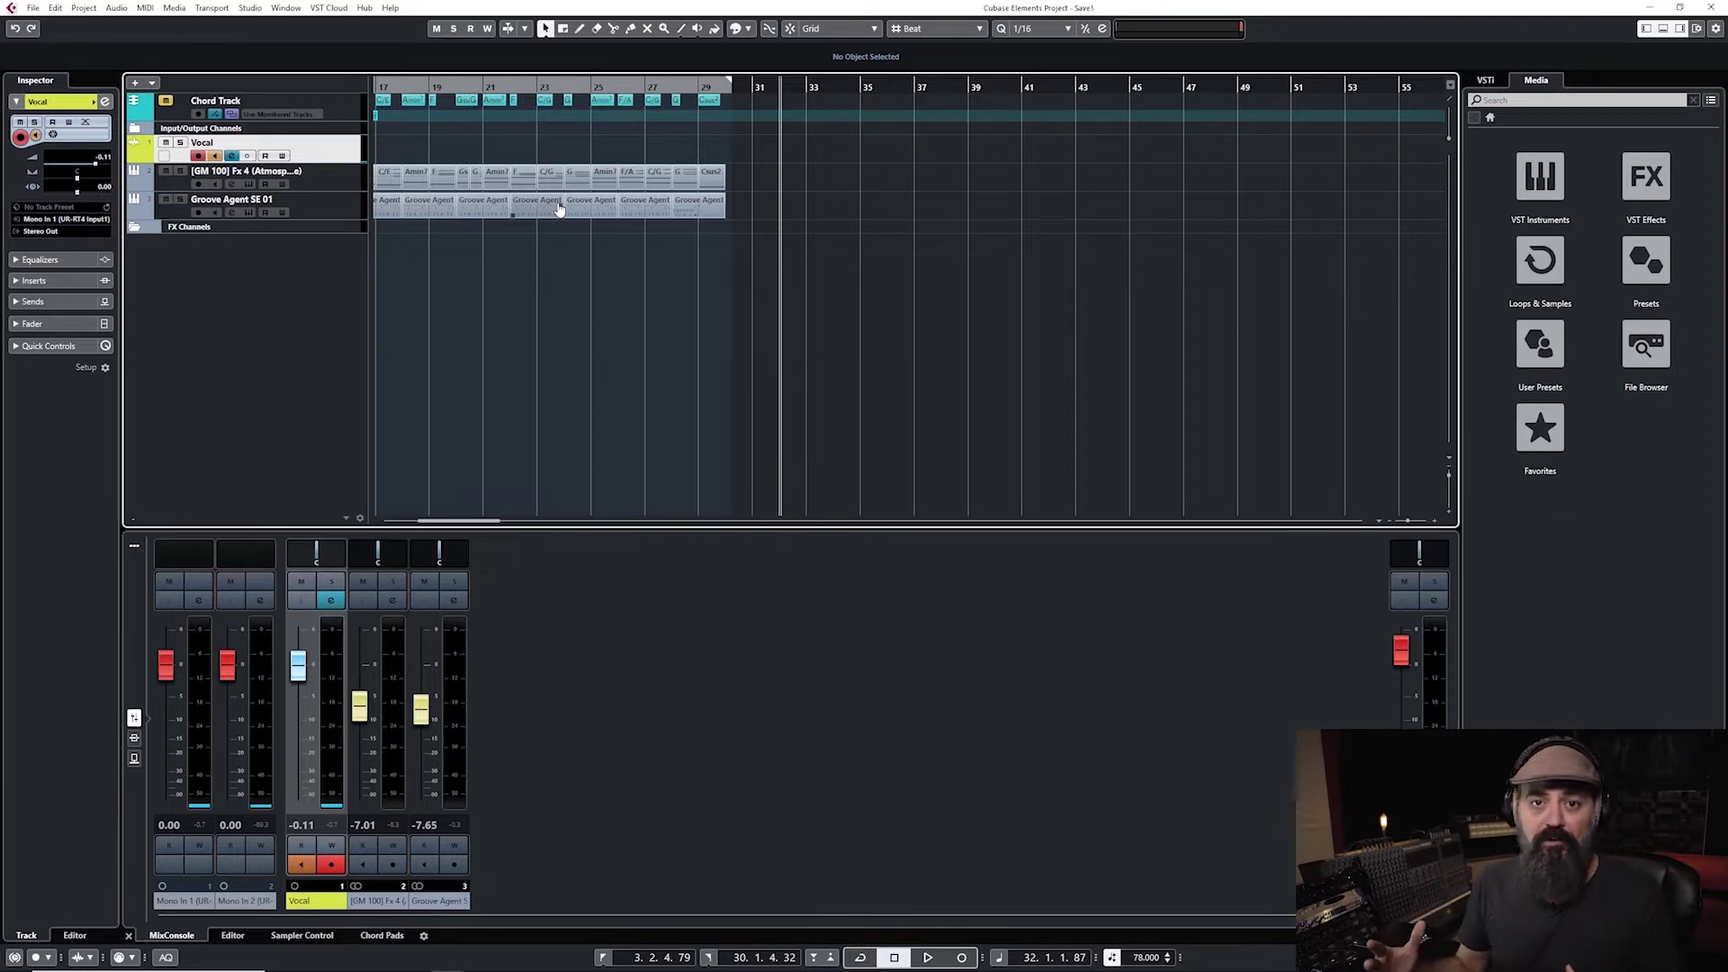
pyautogui.click(250, 8)
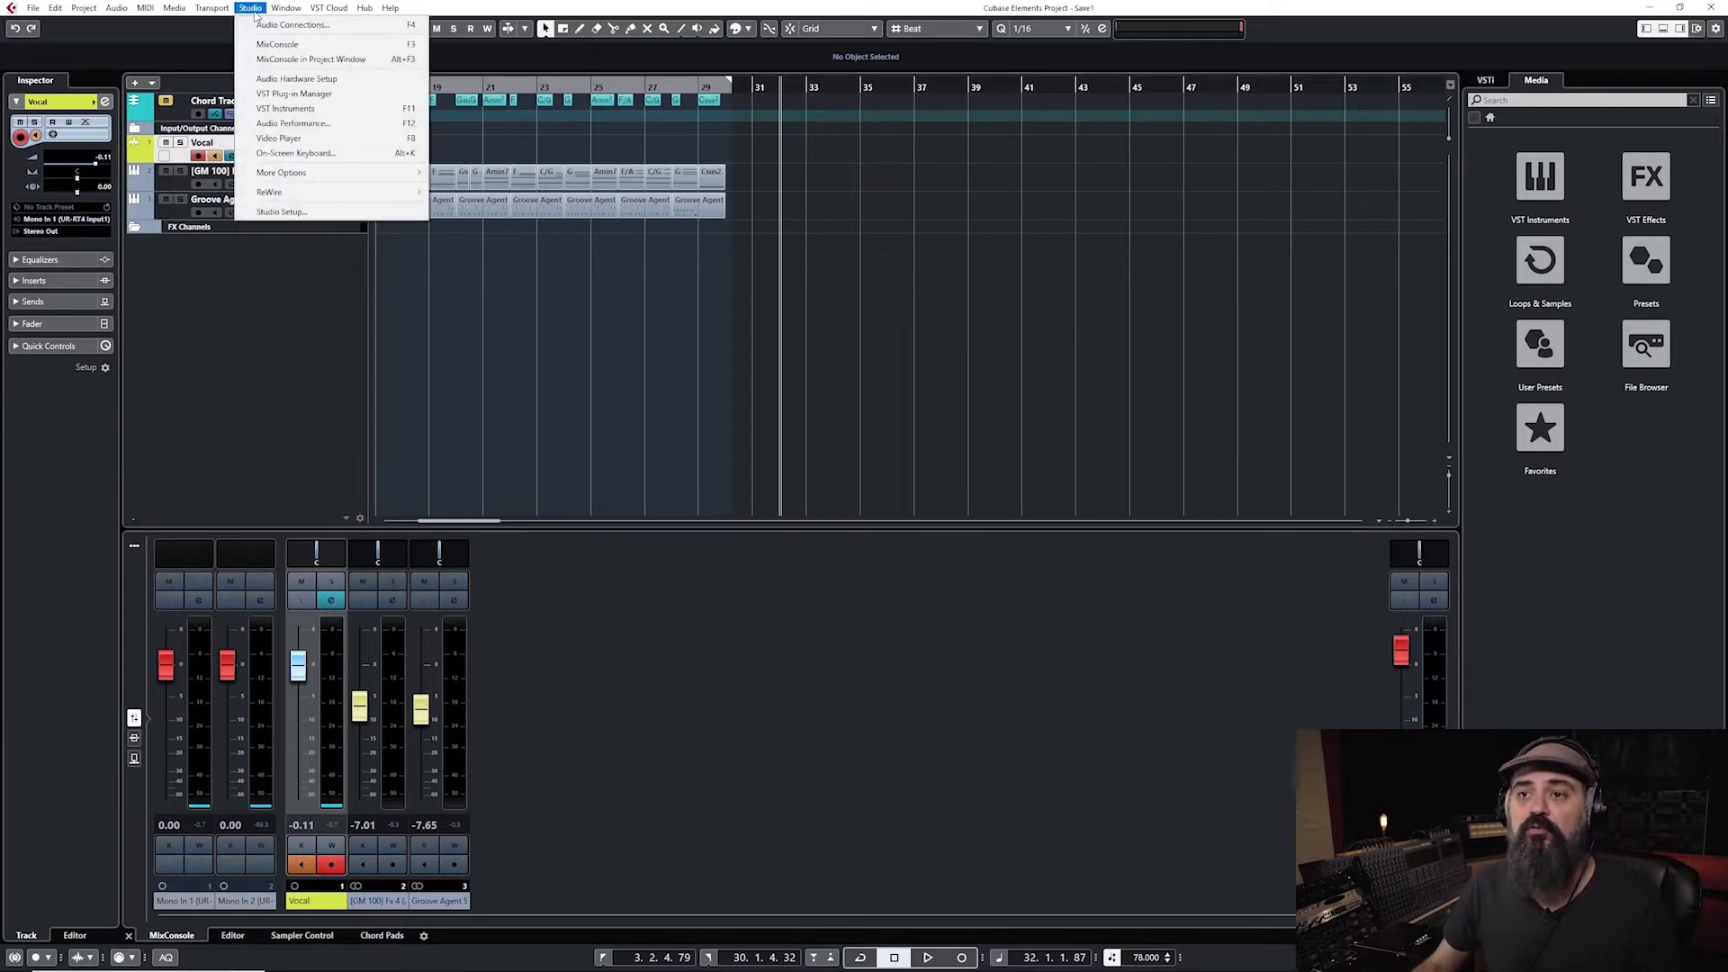
# Step: Set the audio driver buffer size to 64 samples in Studio Setup's Control Panel and apply it
pyautogui.click(281, 213)
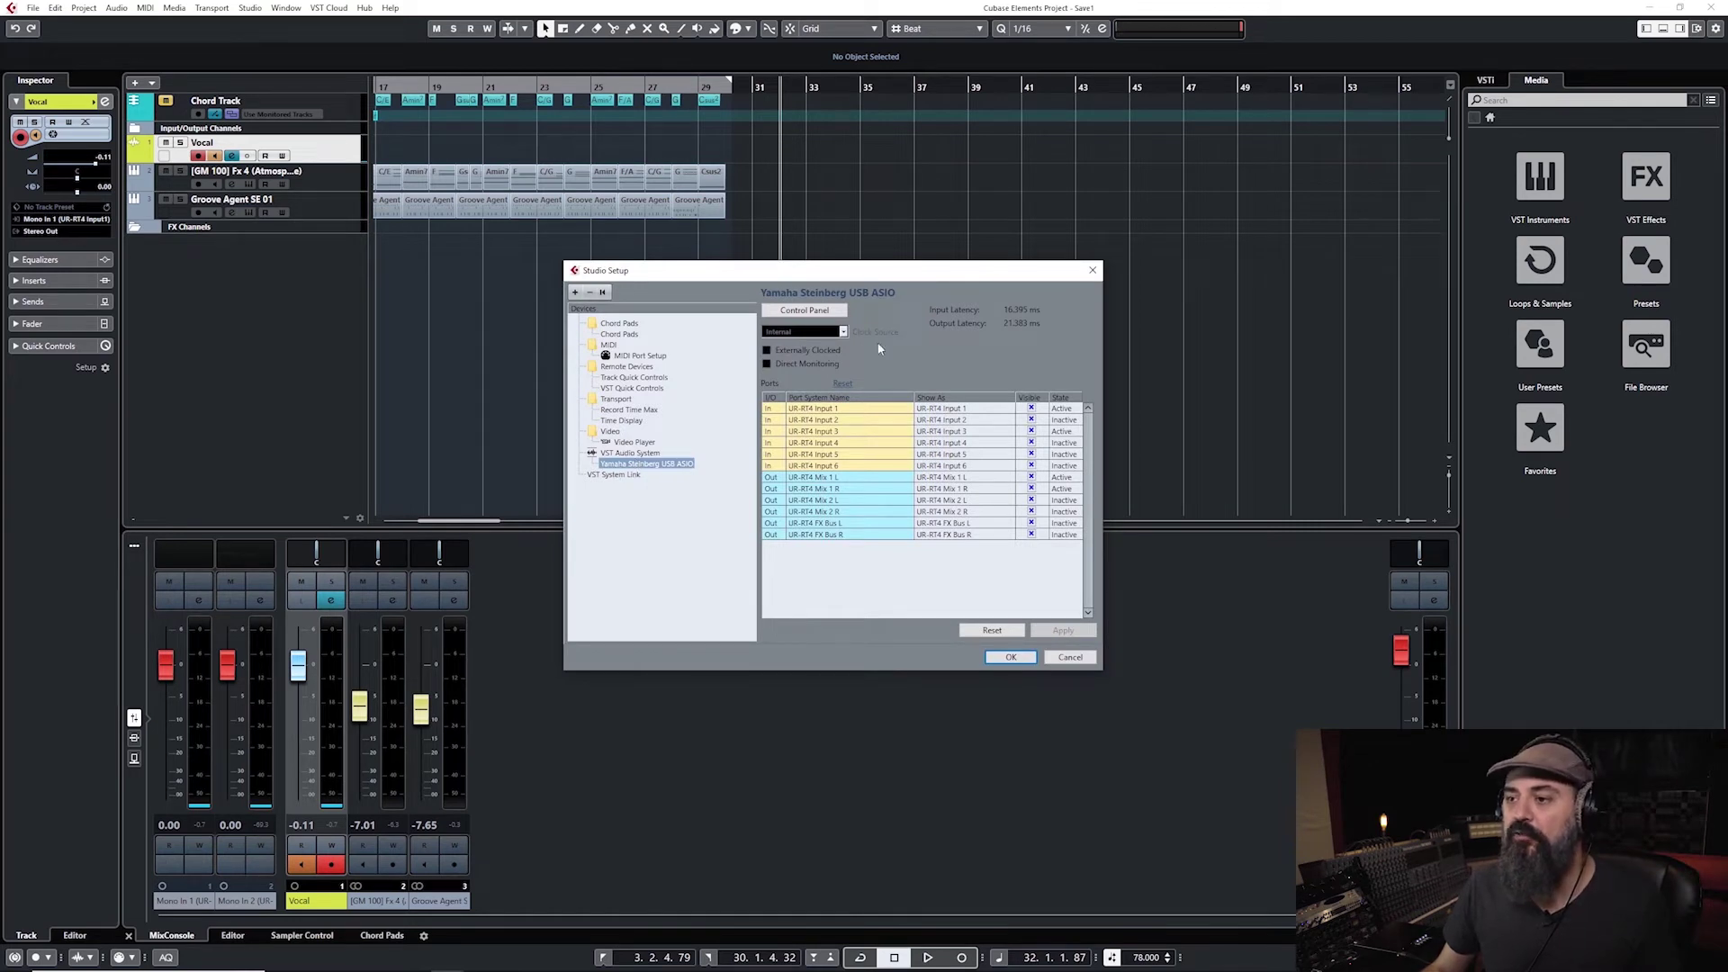
pyautogui.click(805, 312)
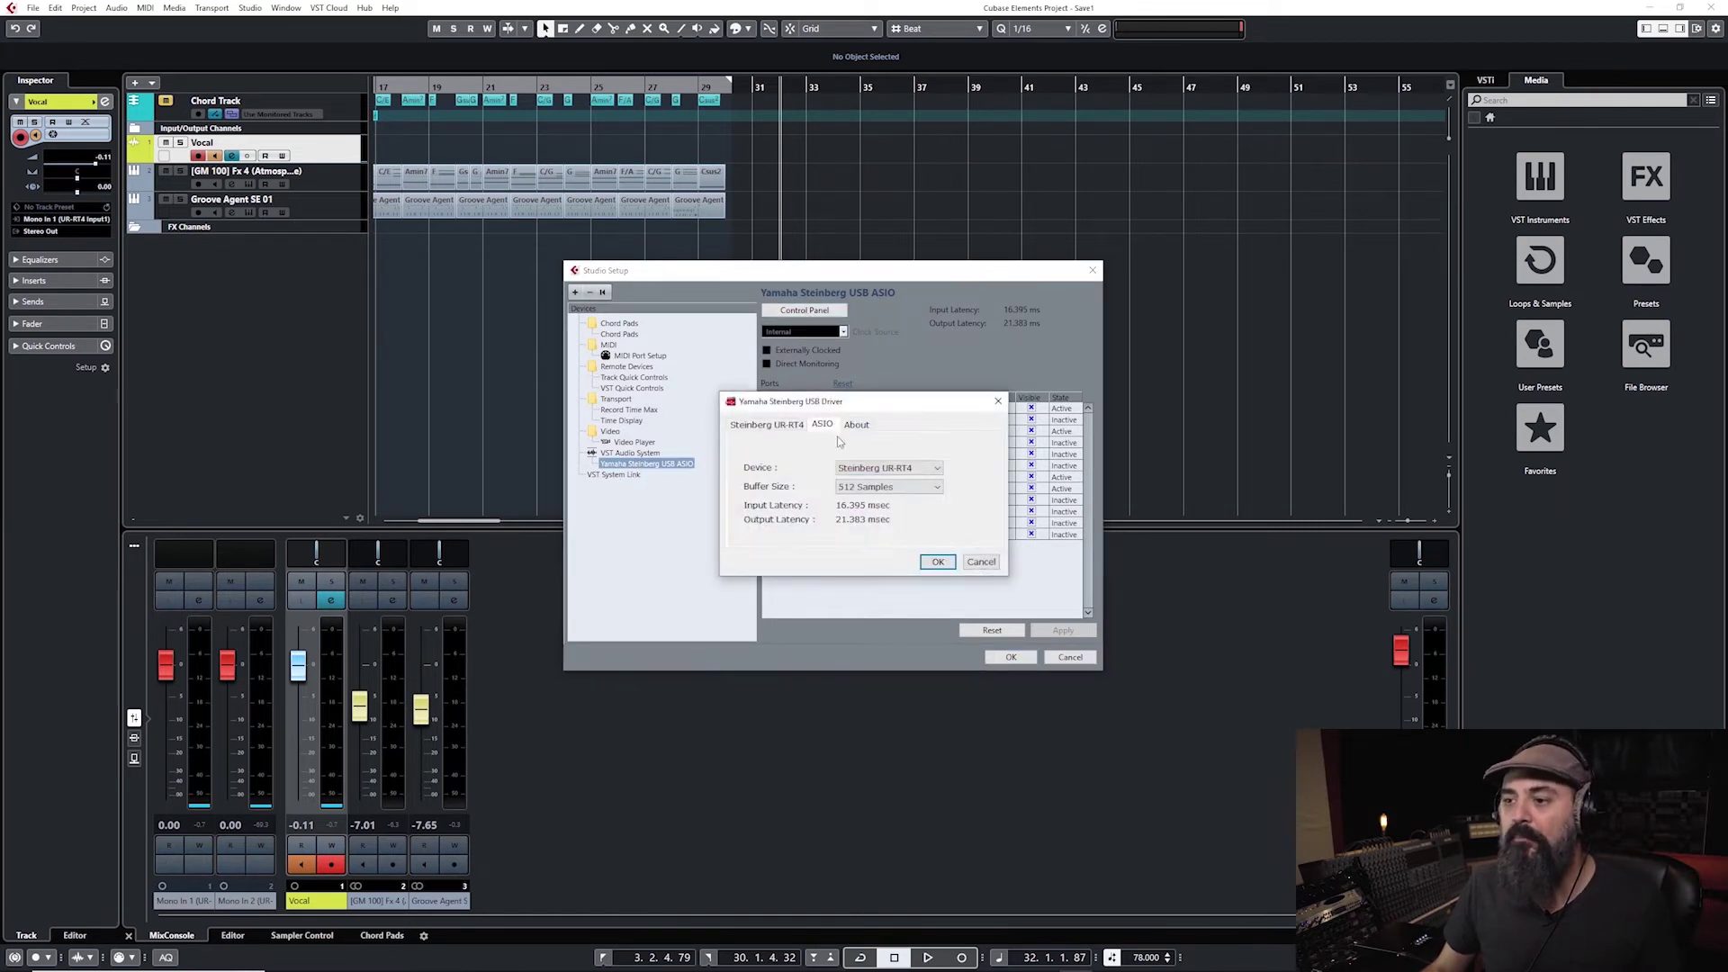
pyautogui.click(914, 487)
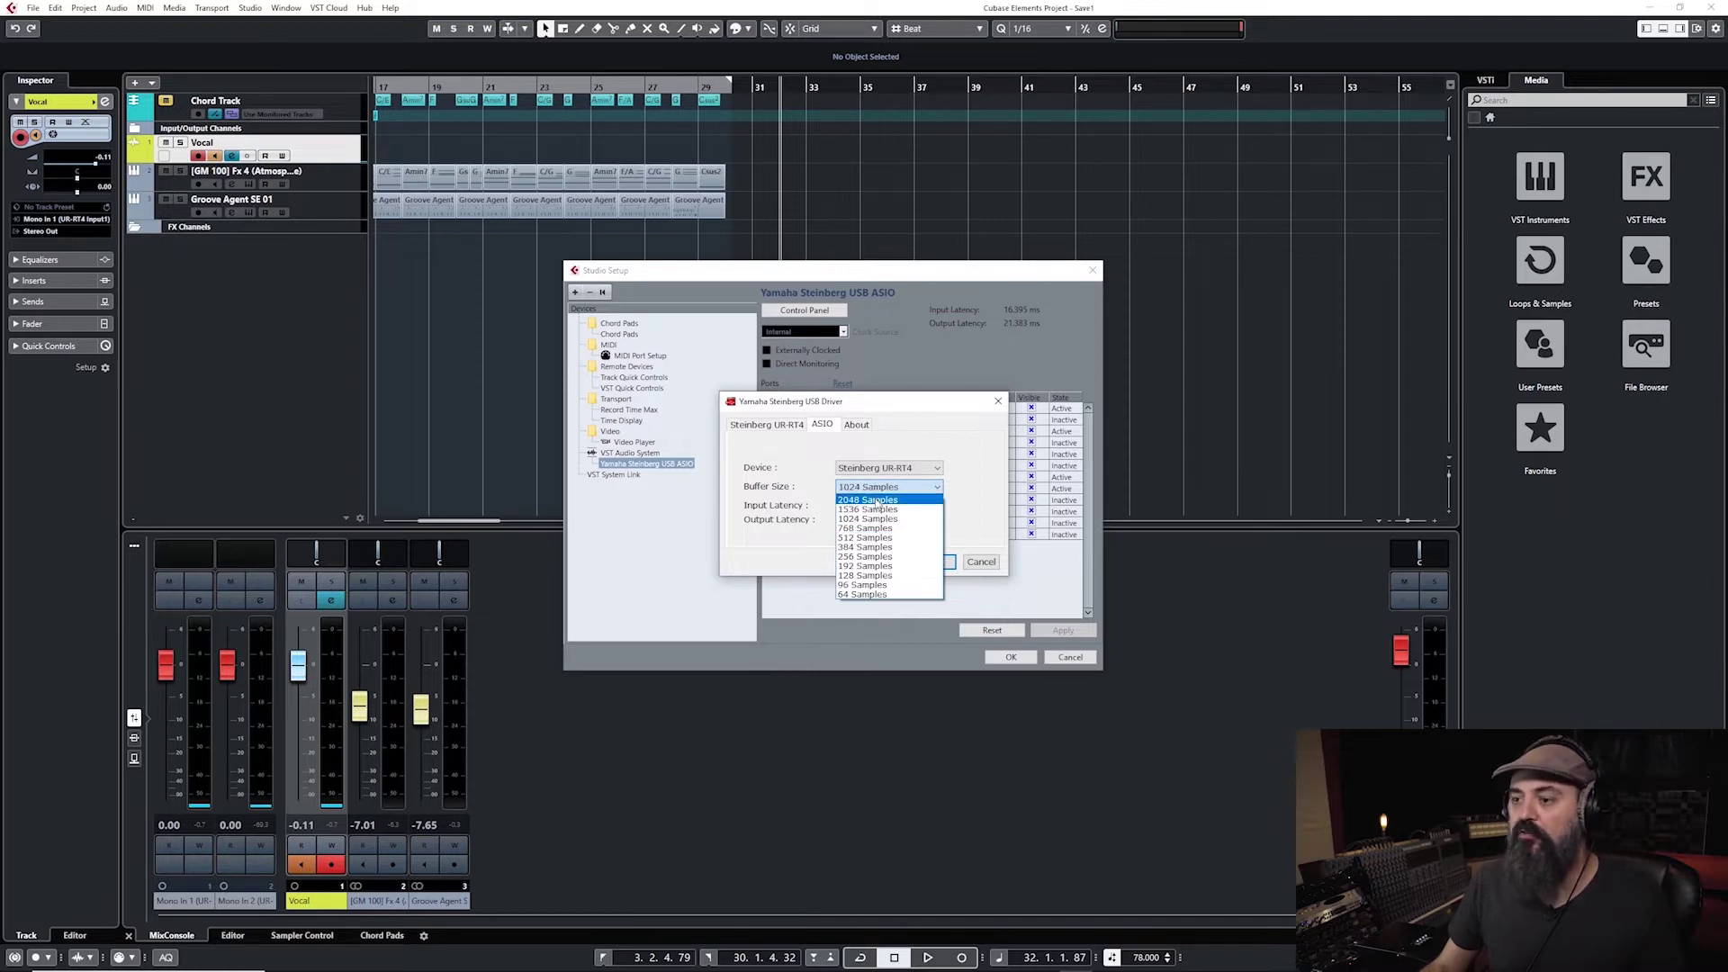
pyautogui.click(877, 500)
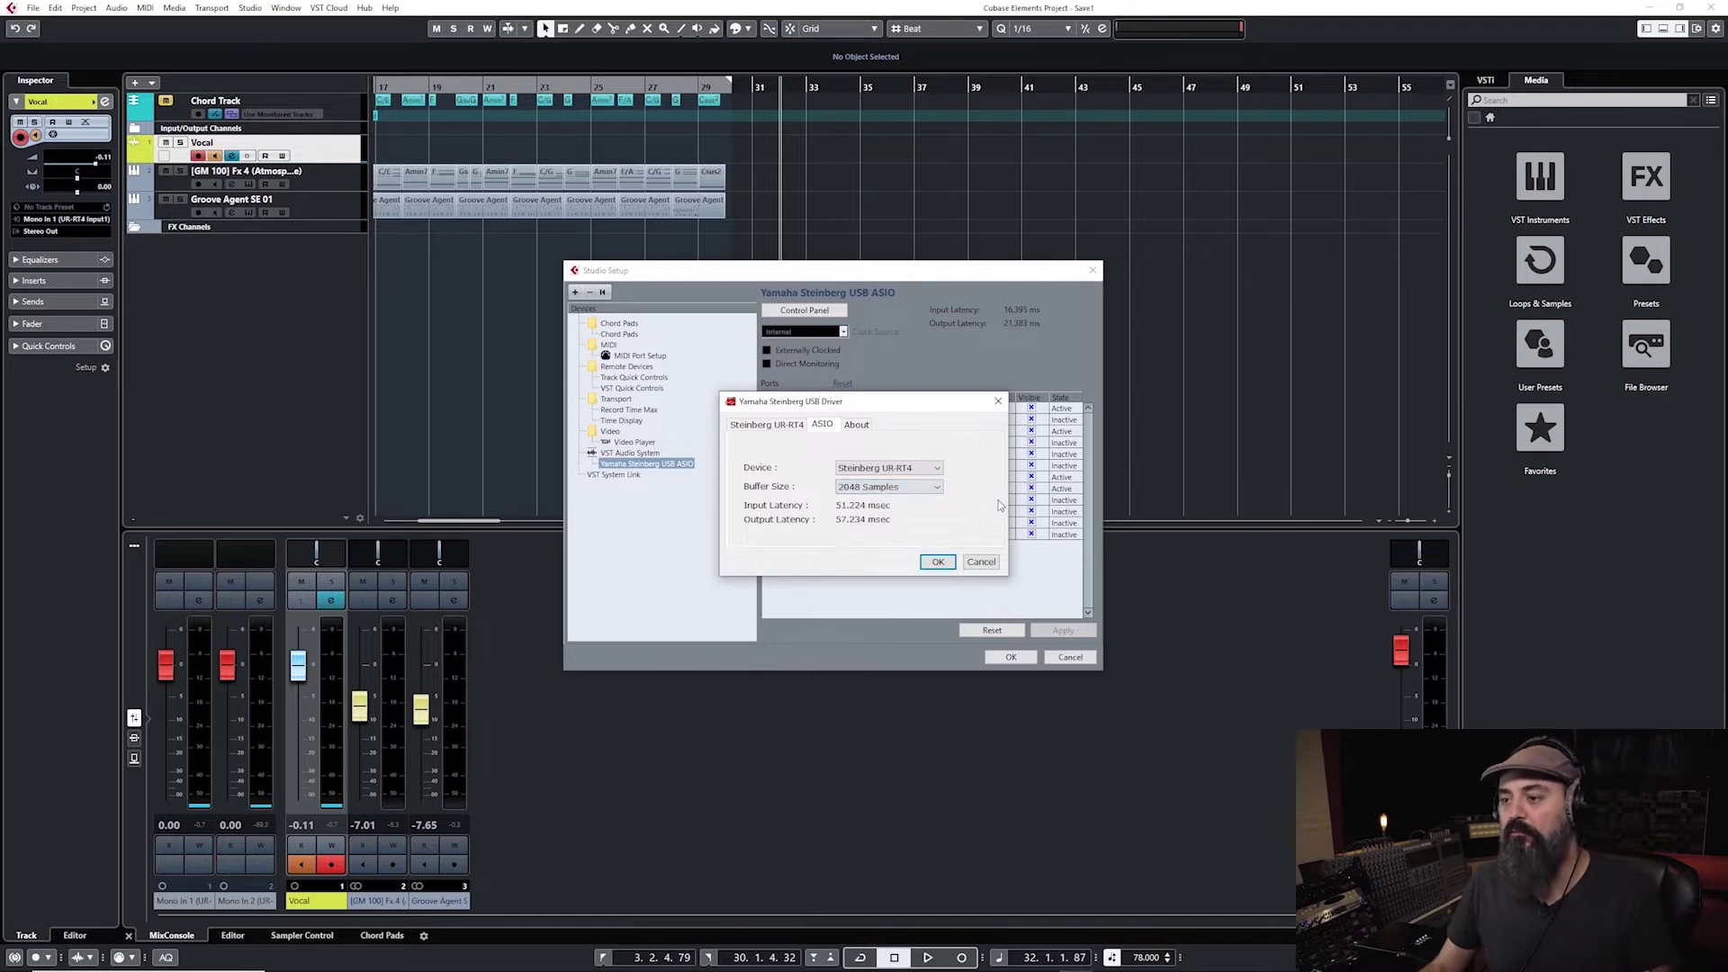
pyautogui.click(938, 562)
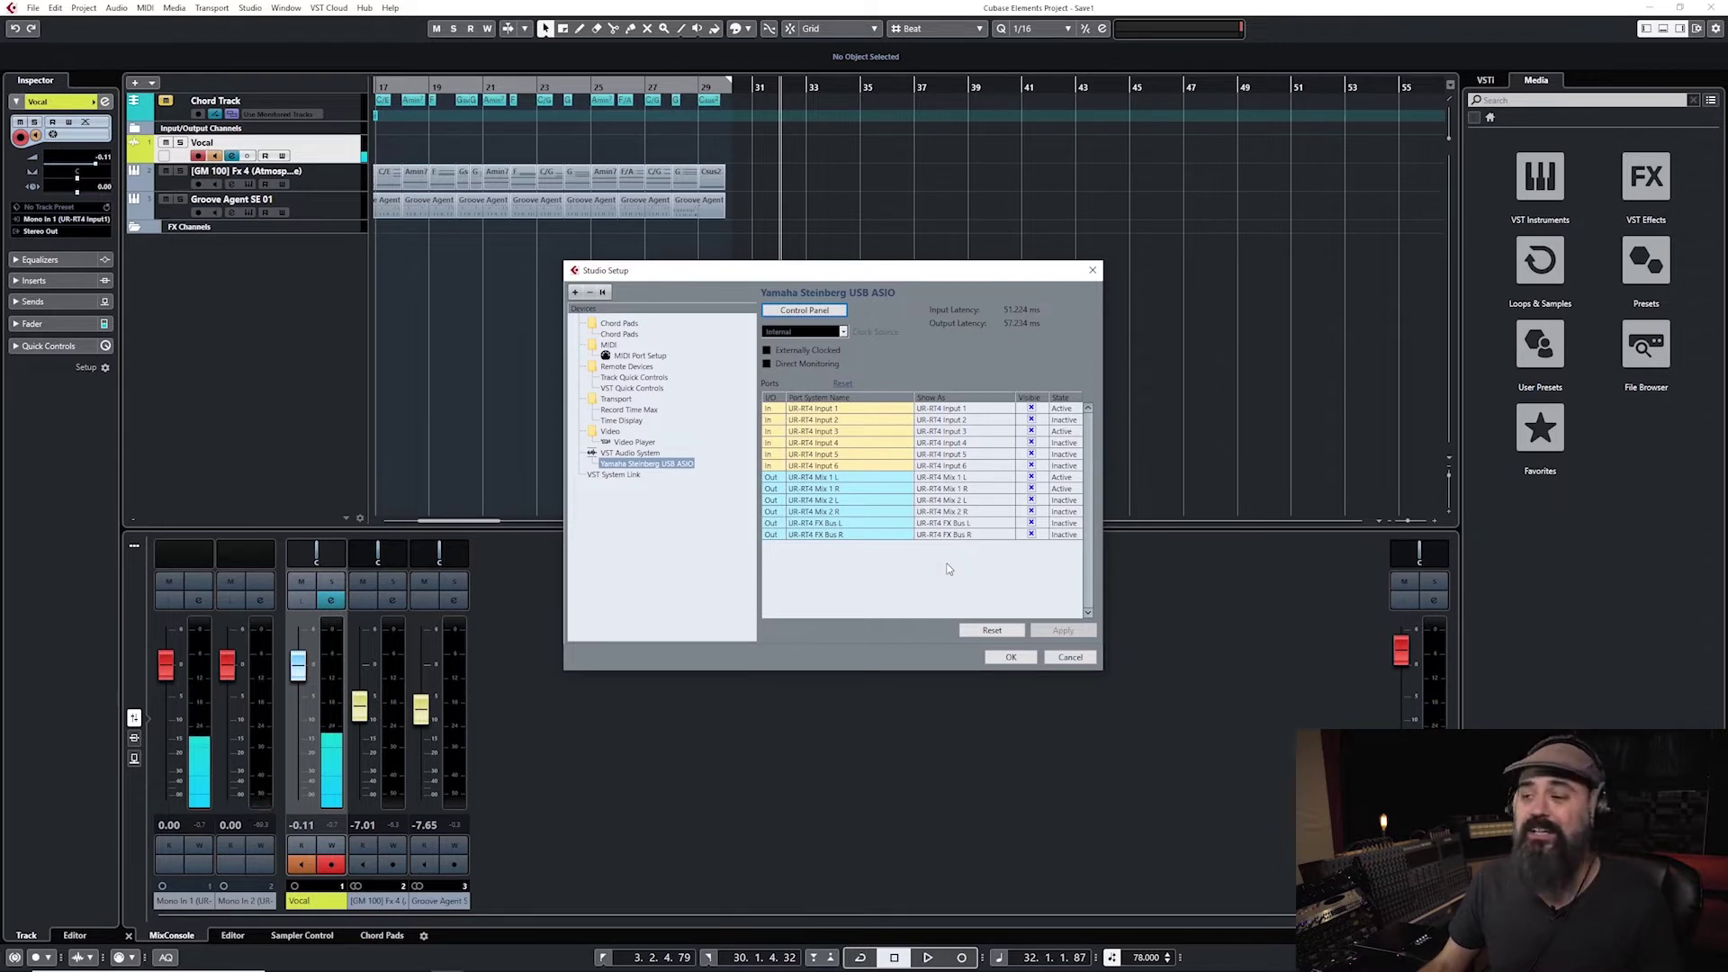
pyautogui.click(805, 310)
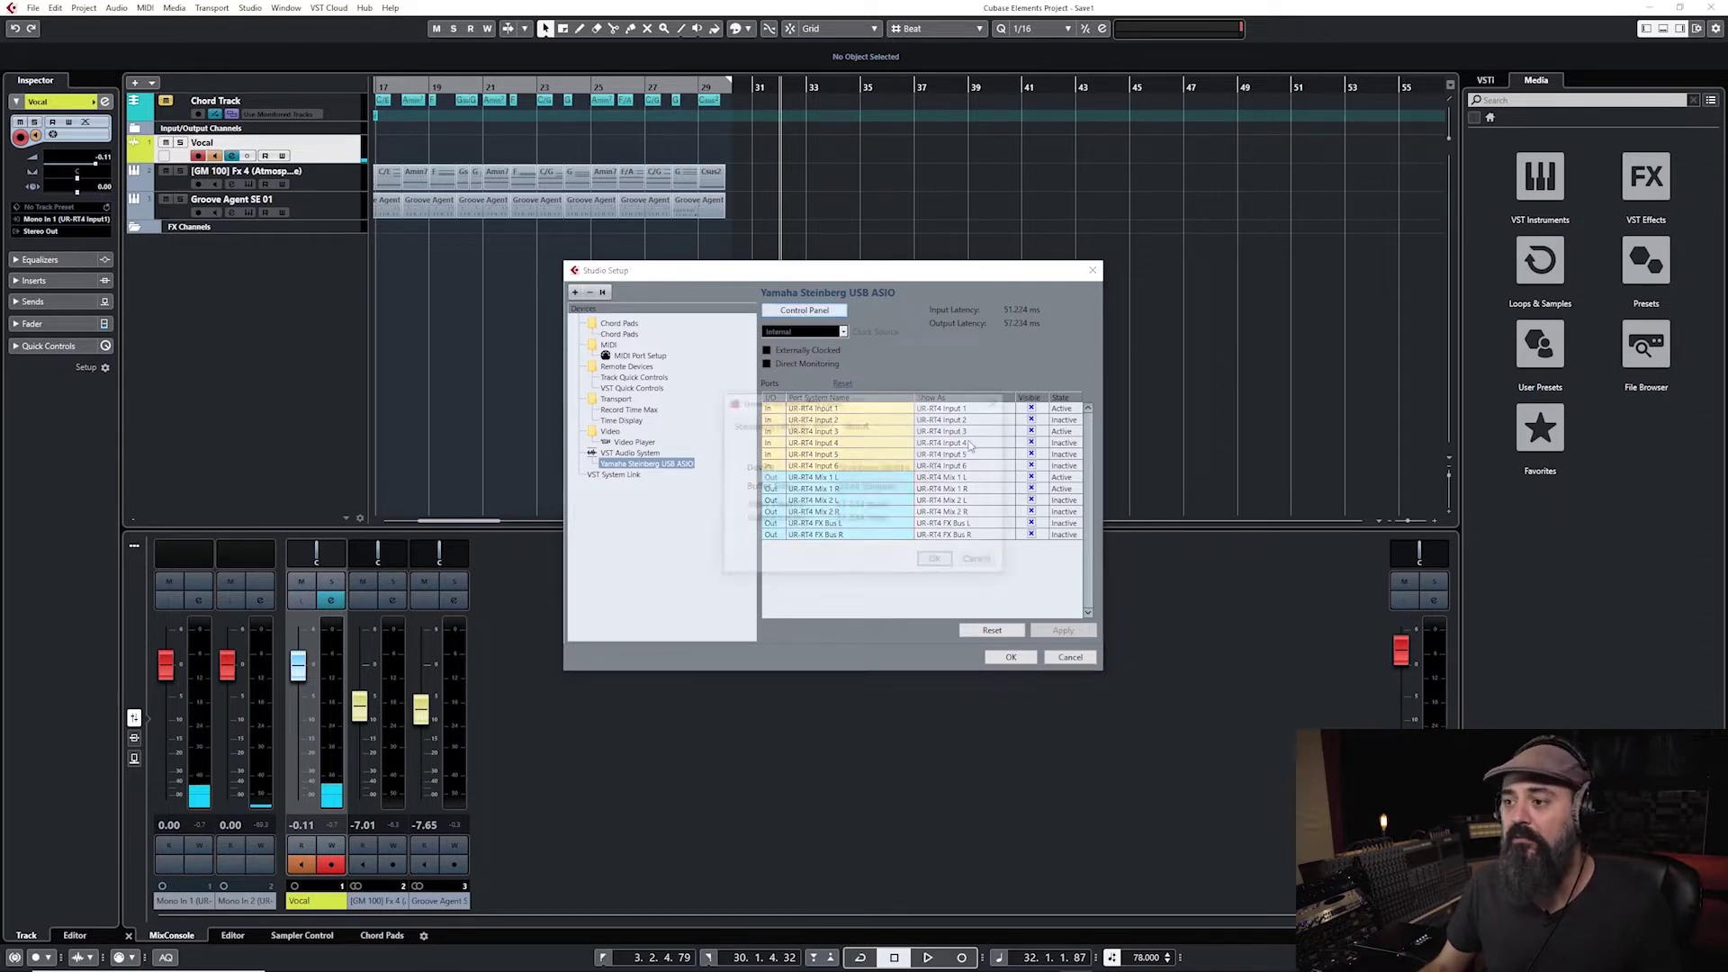
pyautogui.click(889, 487)
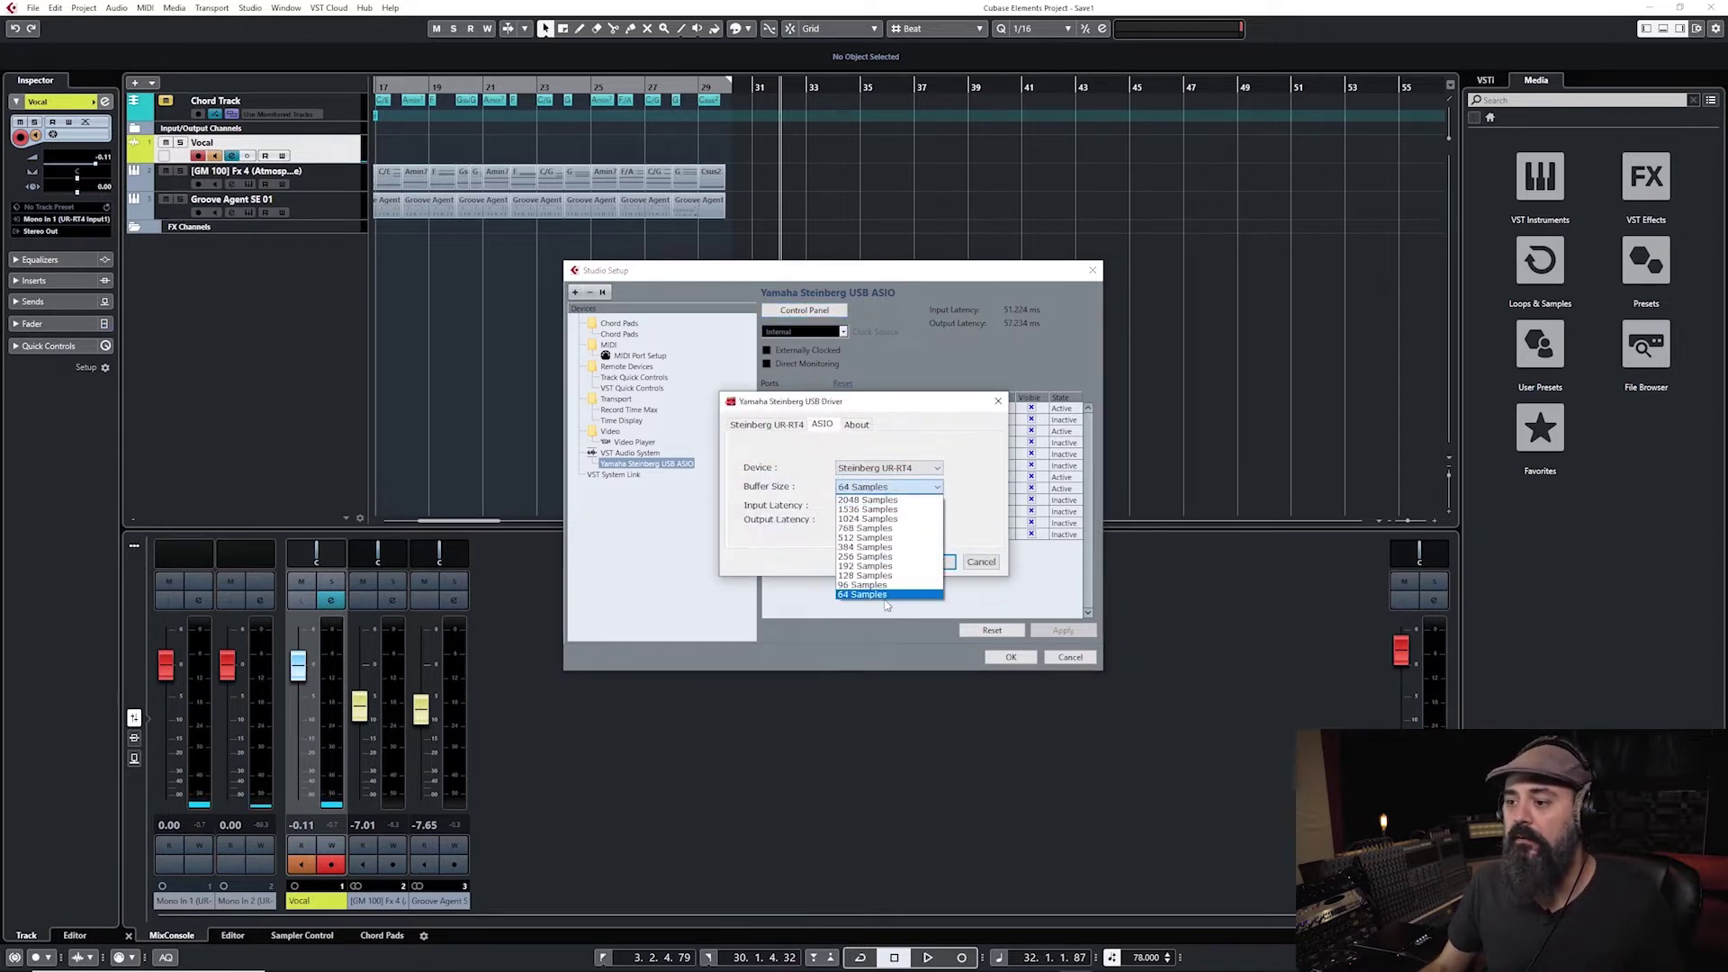
pyautogui.click(908, 591)
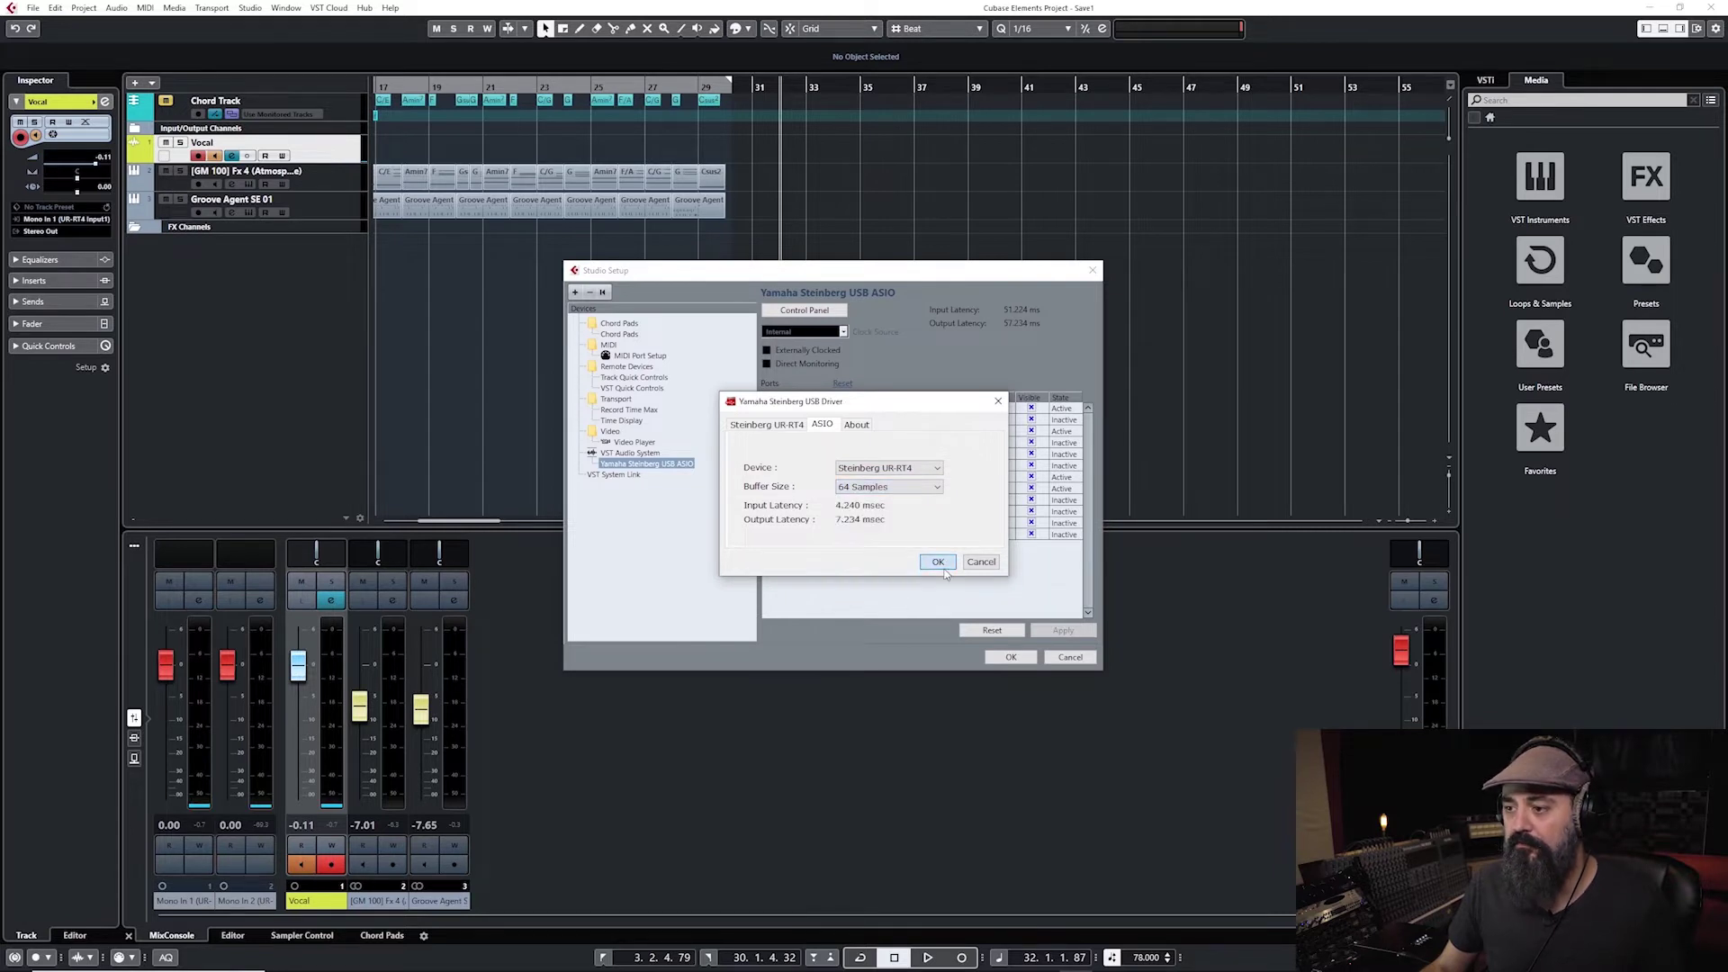
pyautogui.click(937, 561)
pyautogui.click(1010, 657)
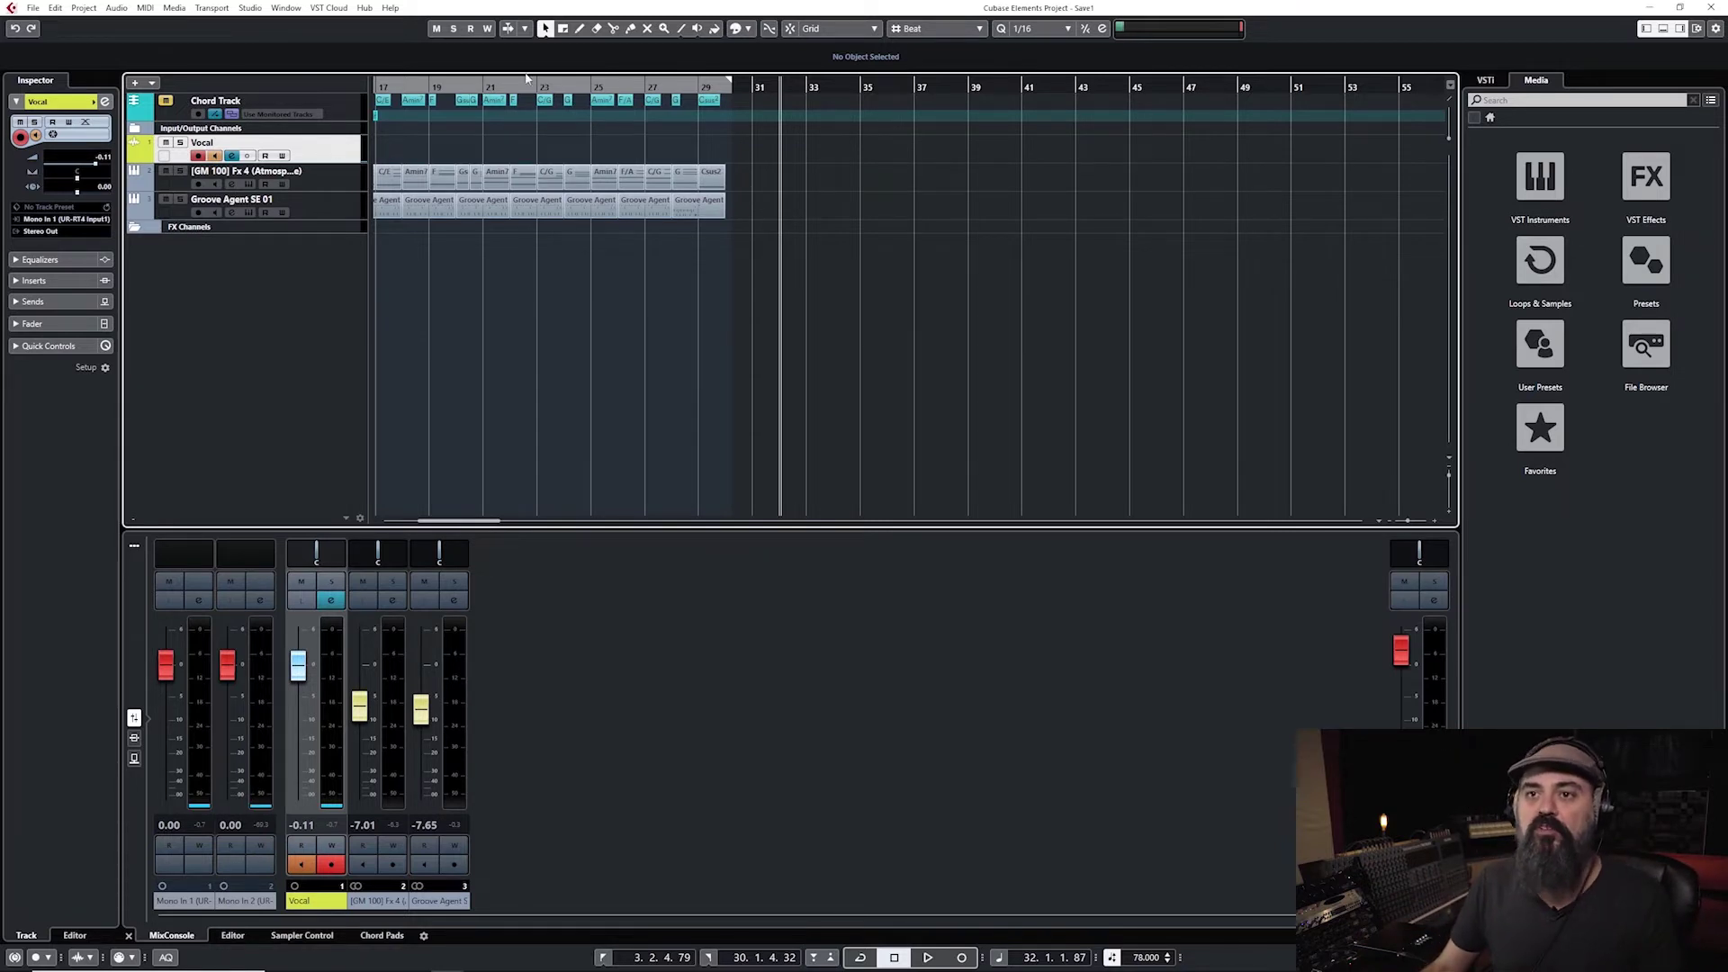
# Step: Open the Studio menu from the menu bar
pyautogui.click(252, 8)
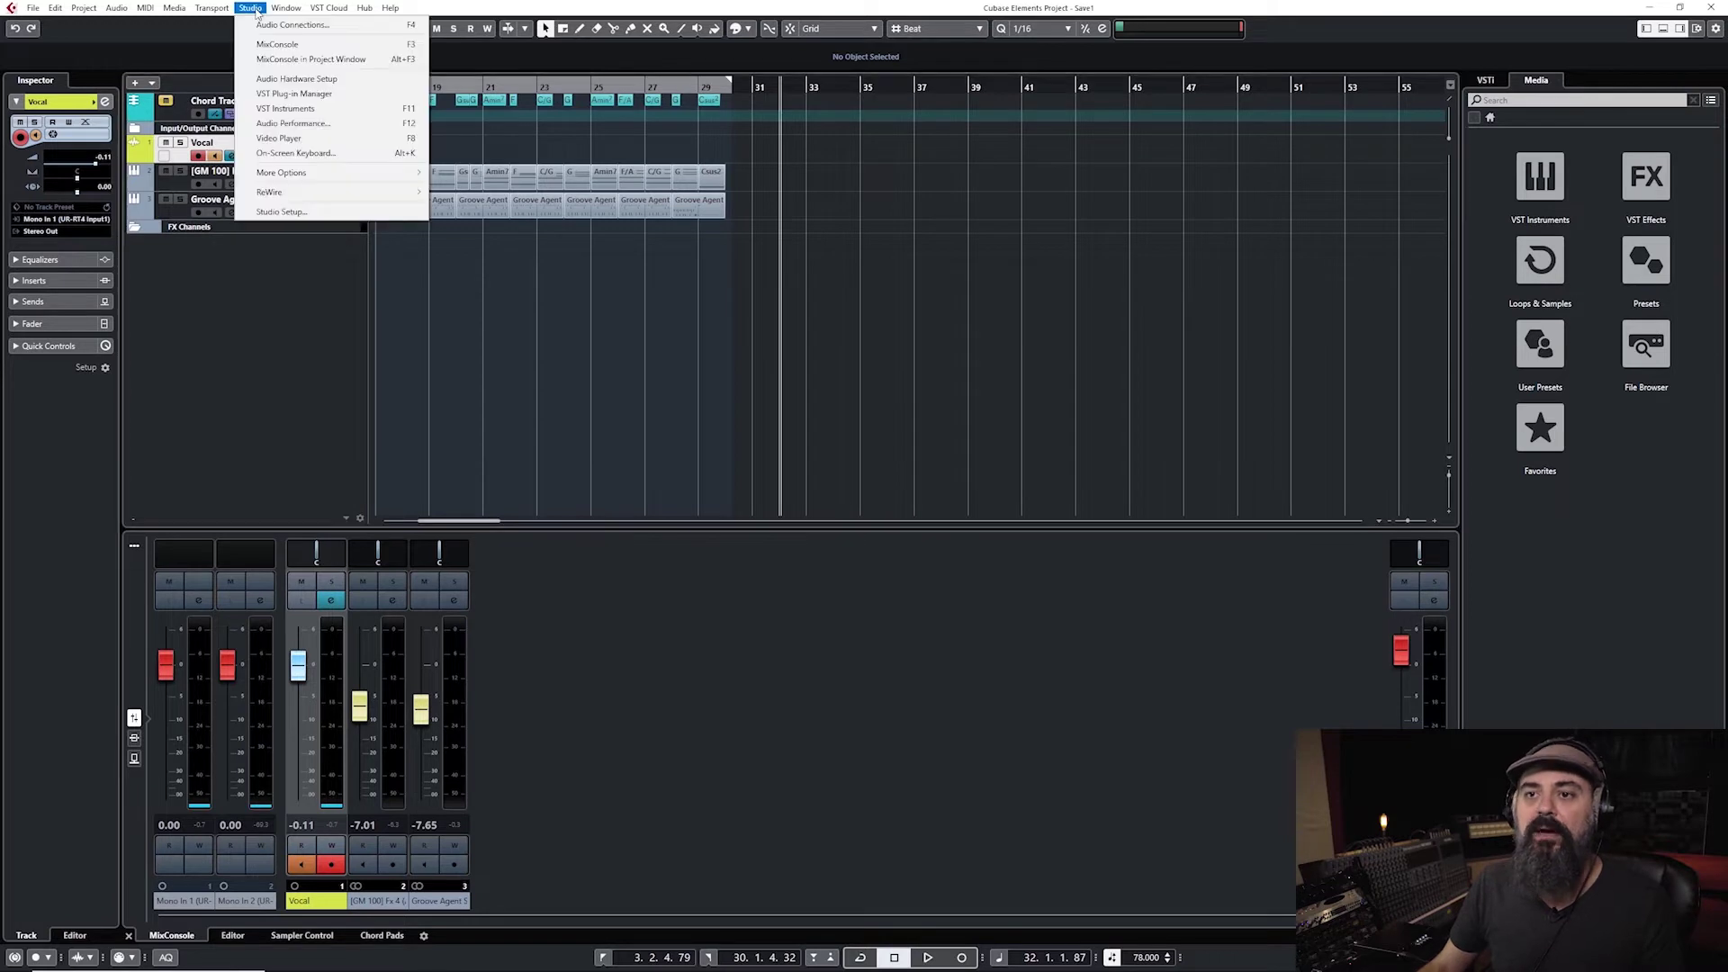
# Step: Enable Direct Monitoring on the Yamaha Steinberg USB ASIO page of Studio Setup and confirm
pyautogui.click(283, 209)
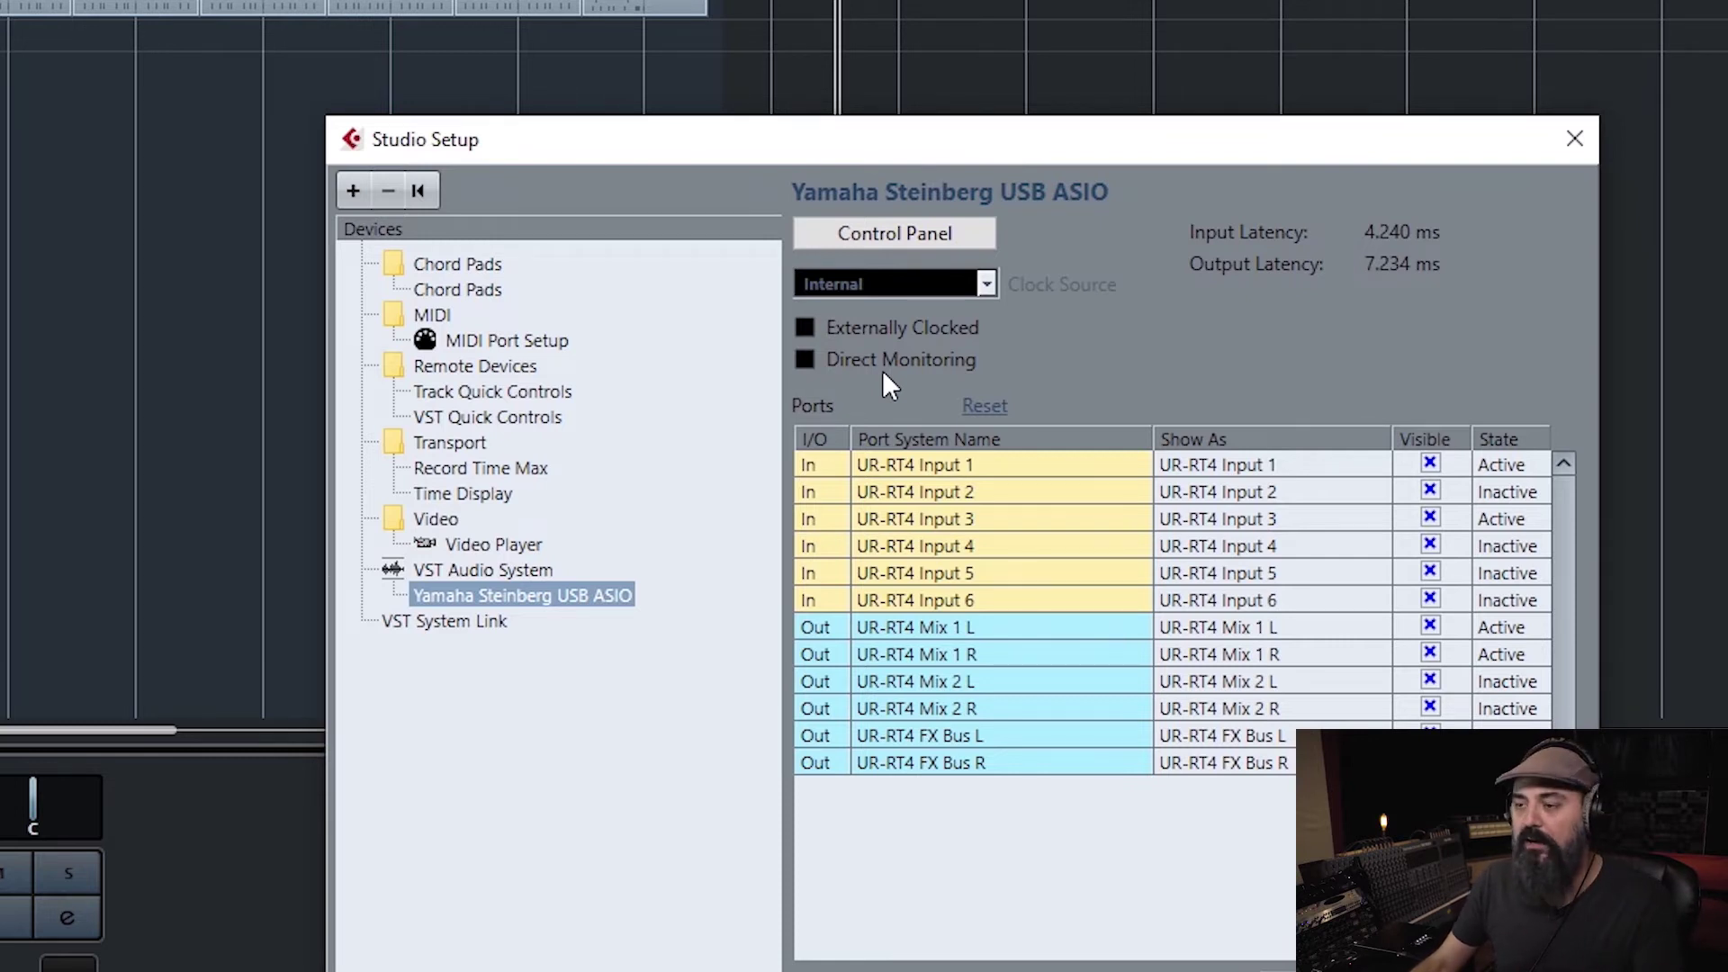
pyautogui.click(848, 361)
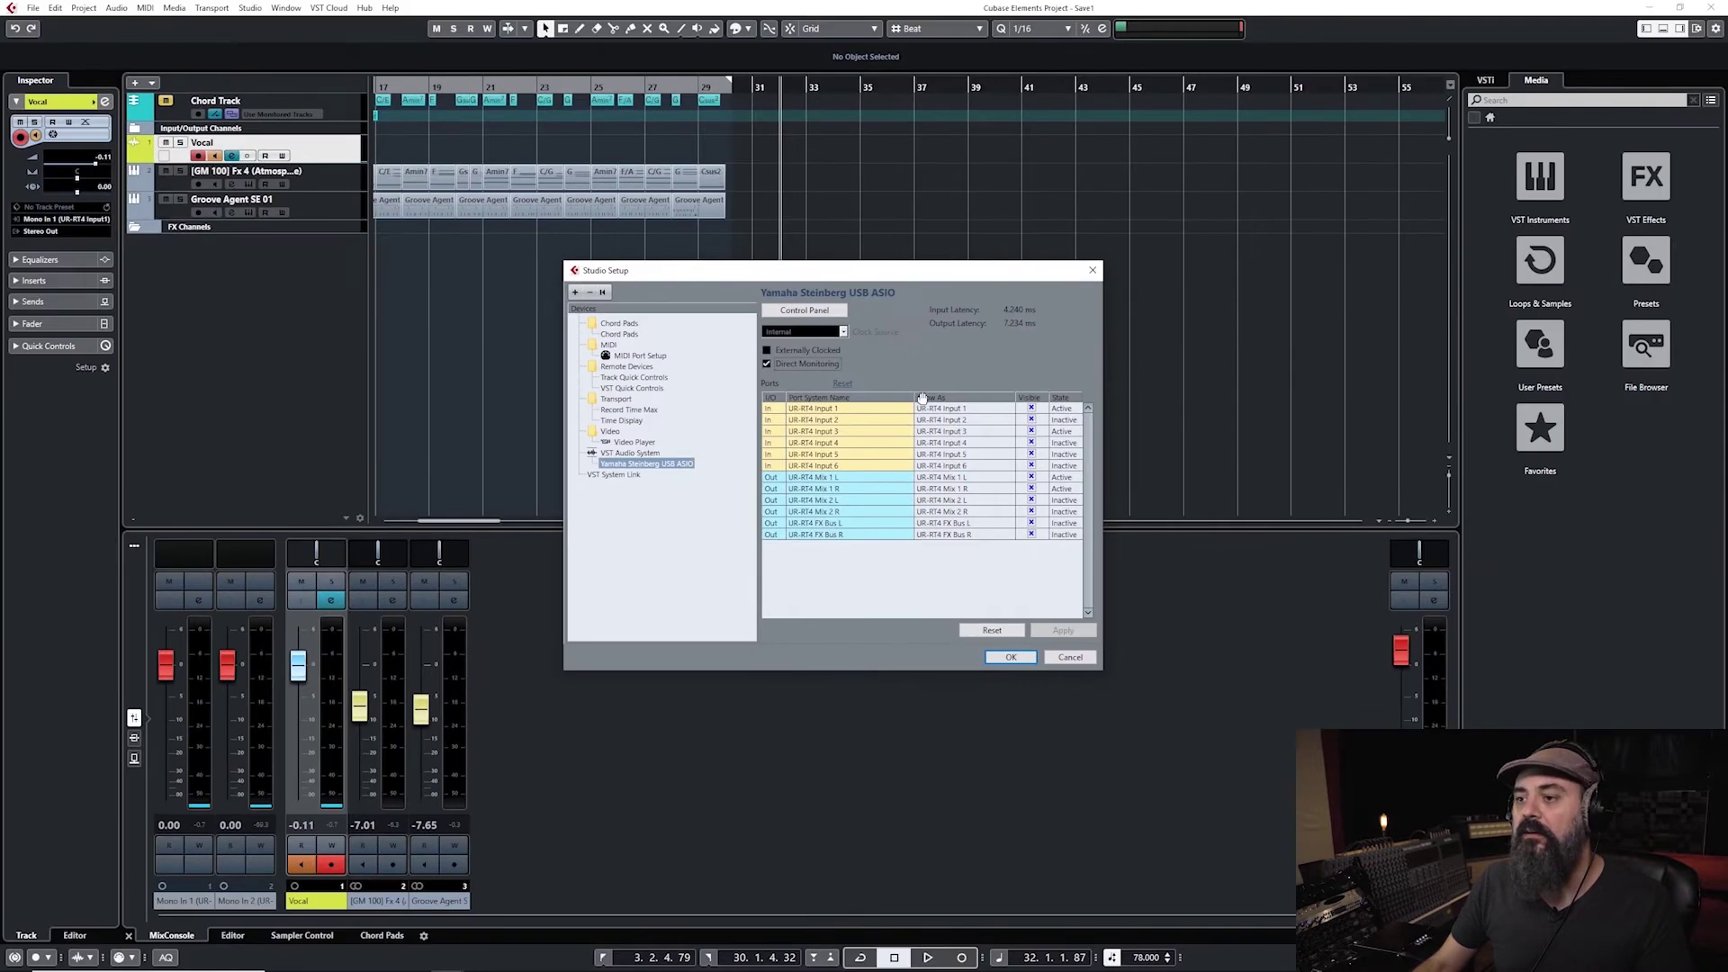
pyautogui.click(1010, 658)
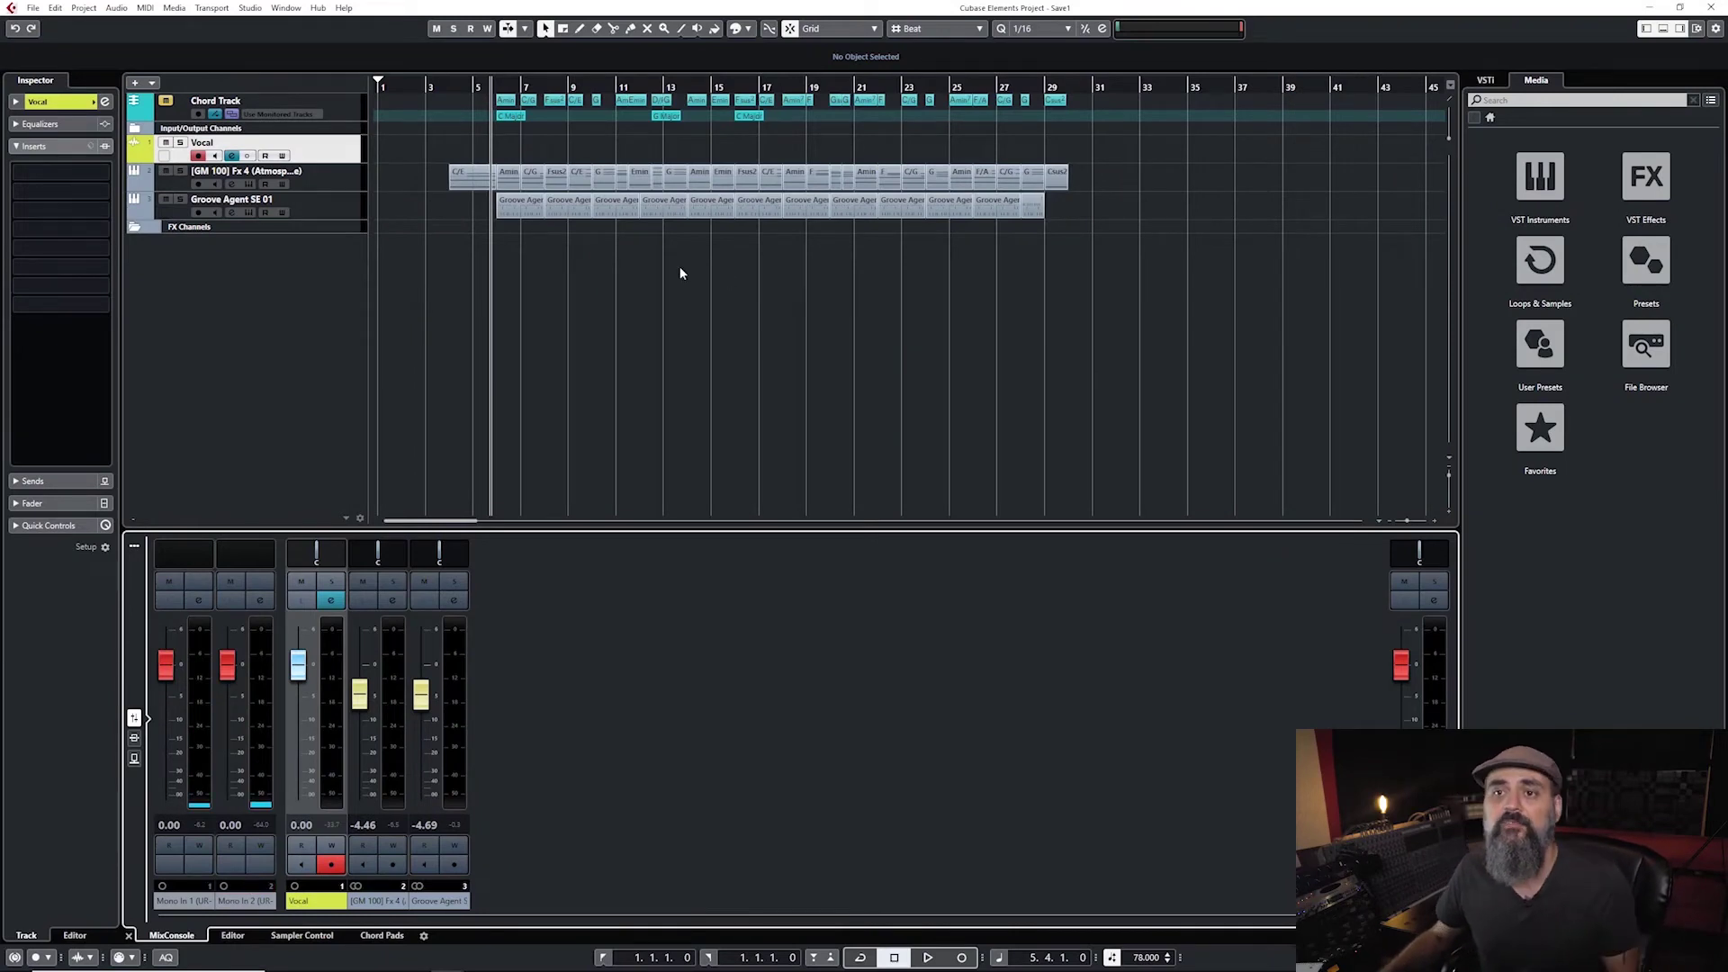
# Step: Create a stereo audio track named 'Elec Guit'
pyautogui.click(135, 83)
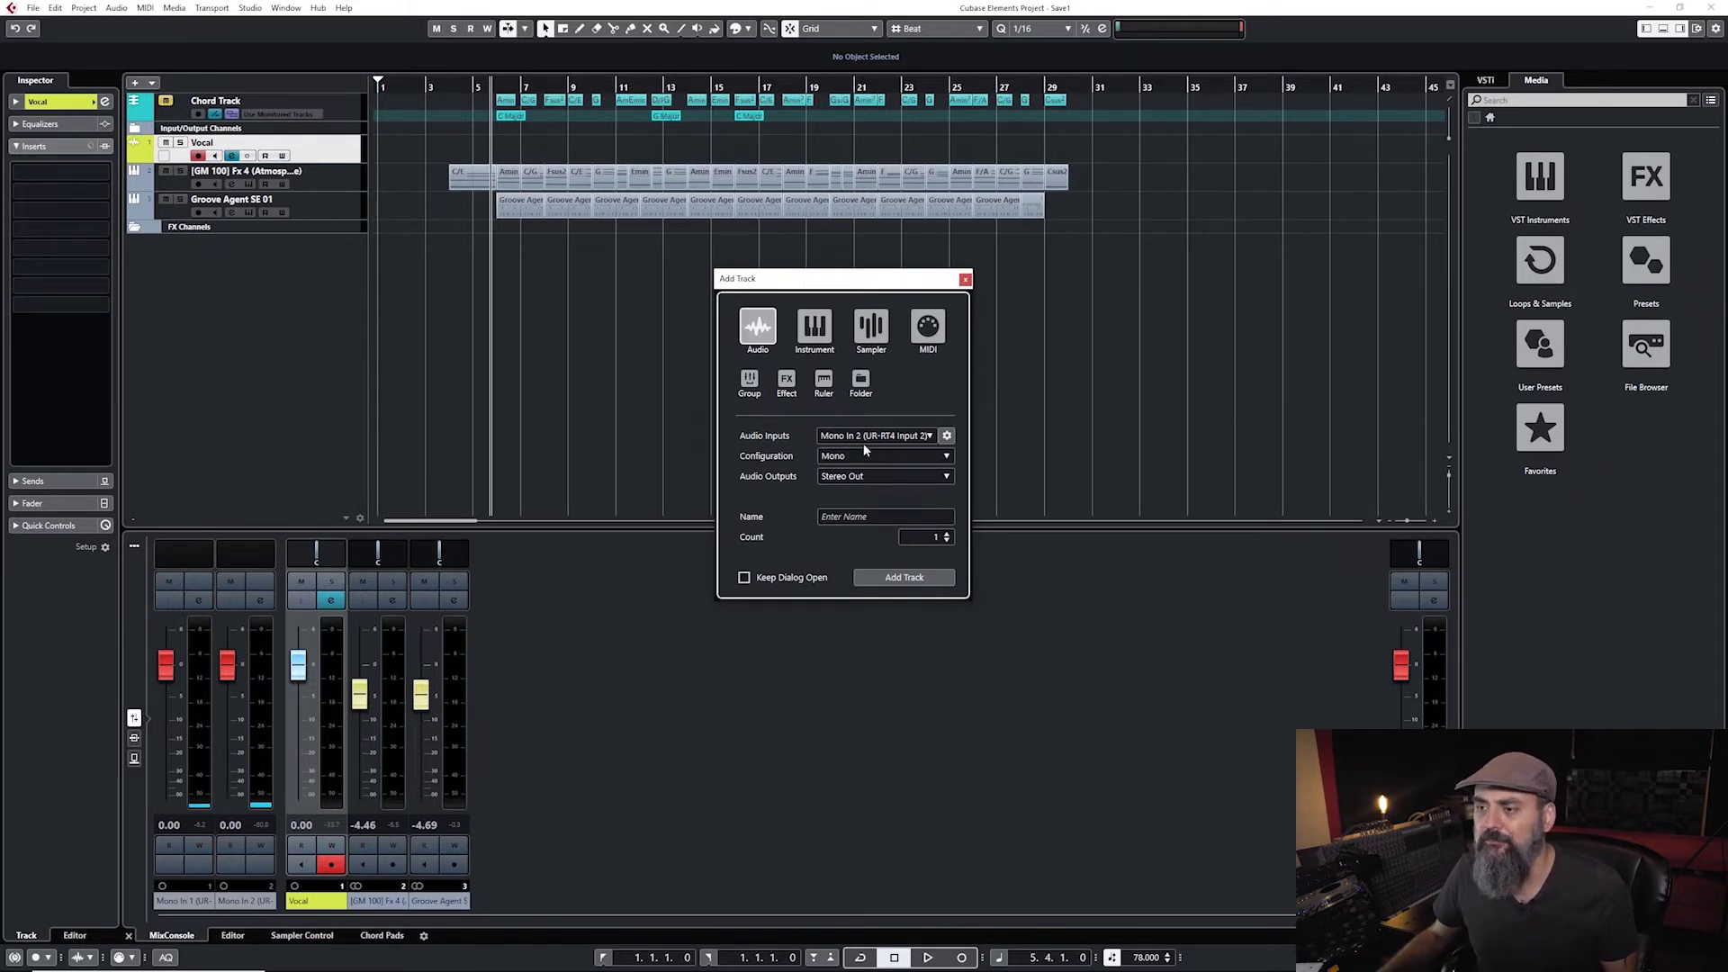
pyautogui.click(860, 486)
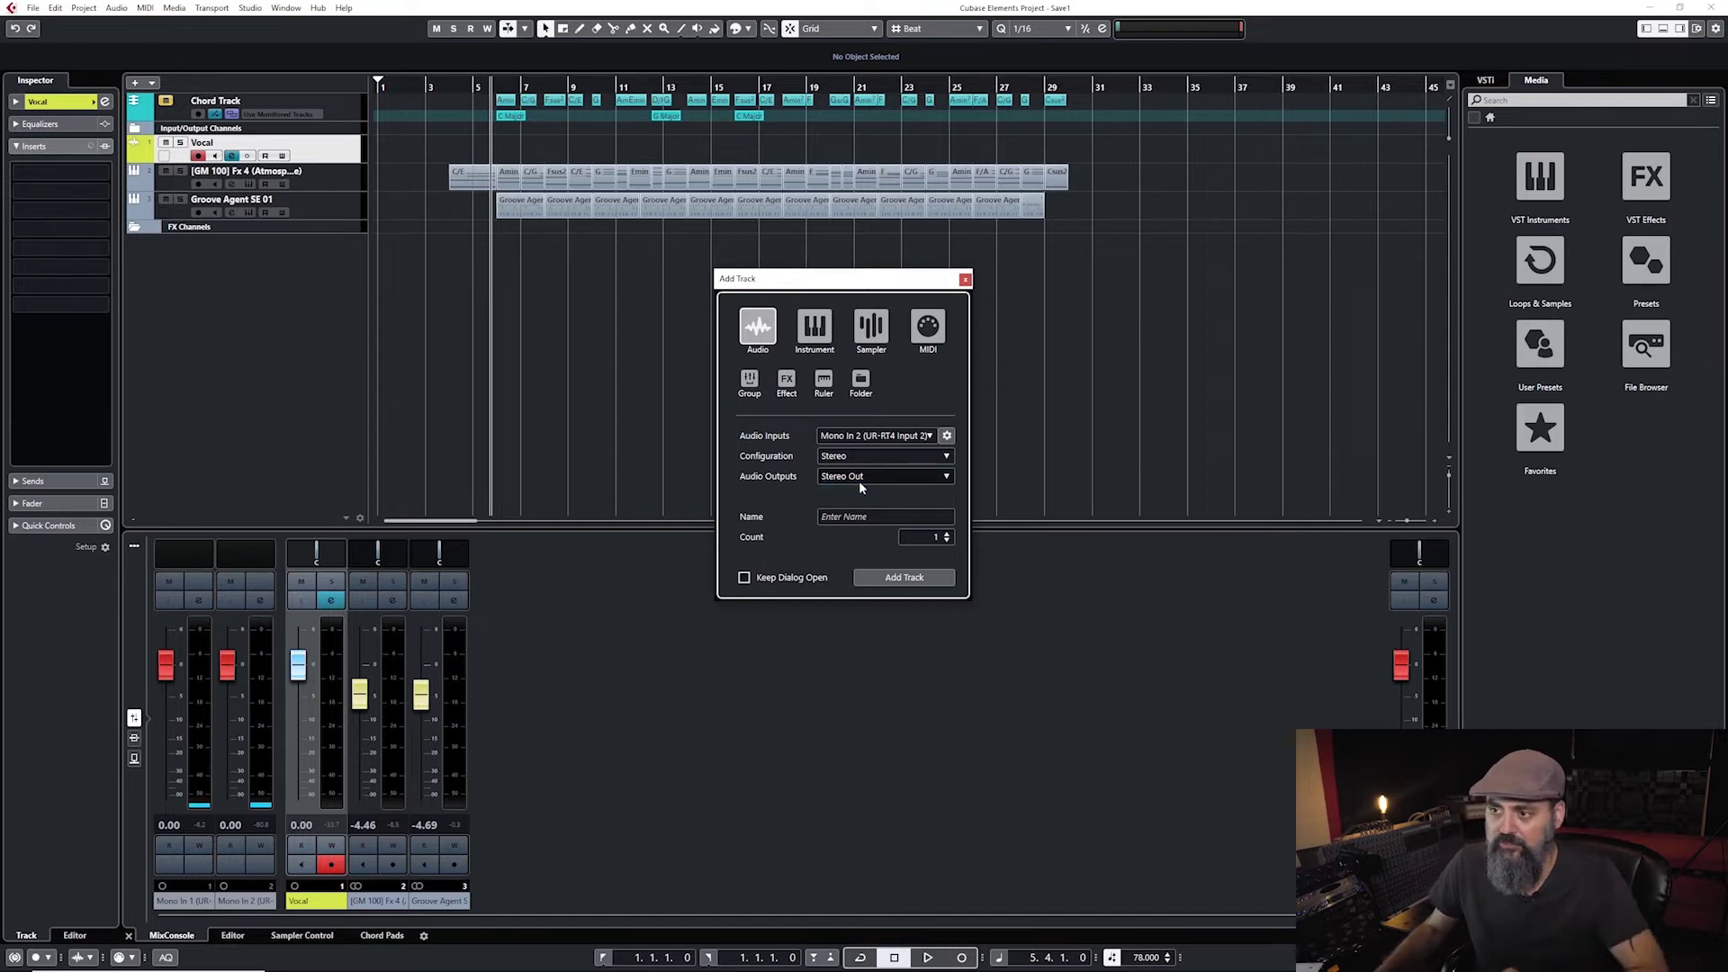
pyautogui.click(879, 516)
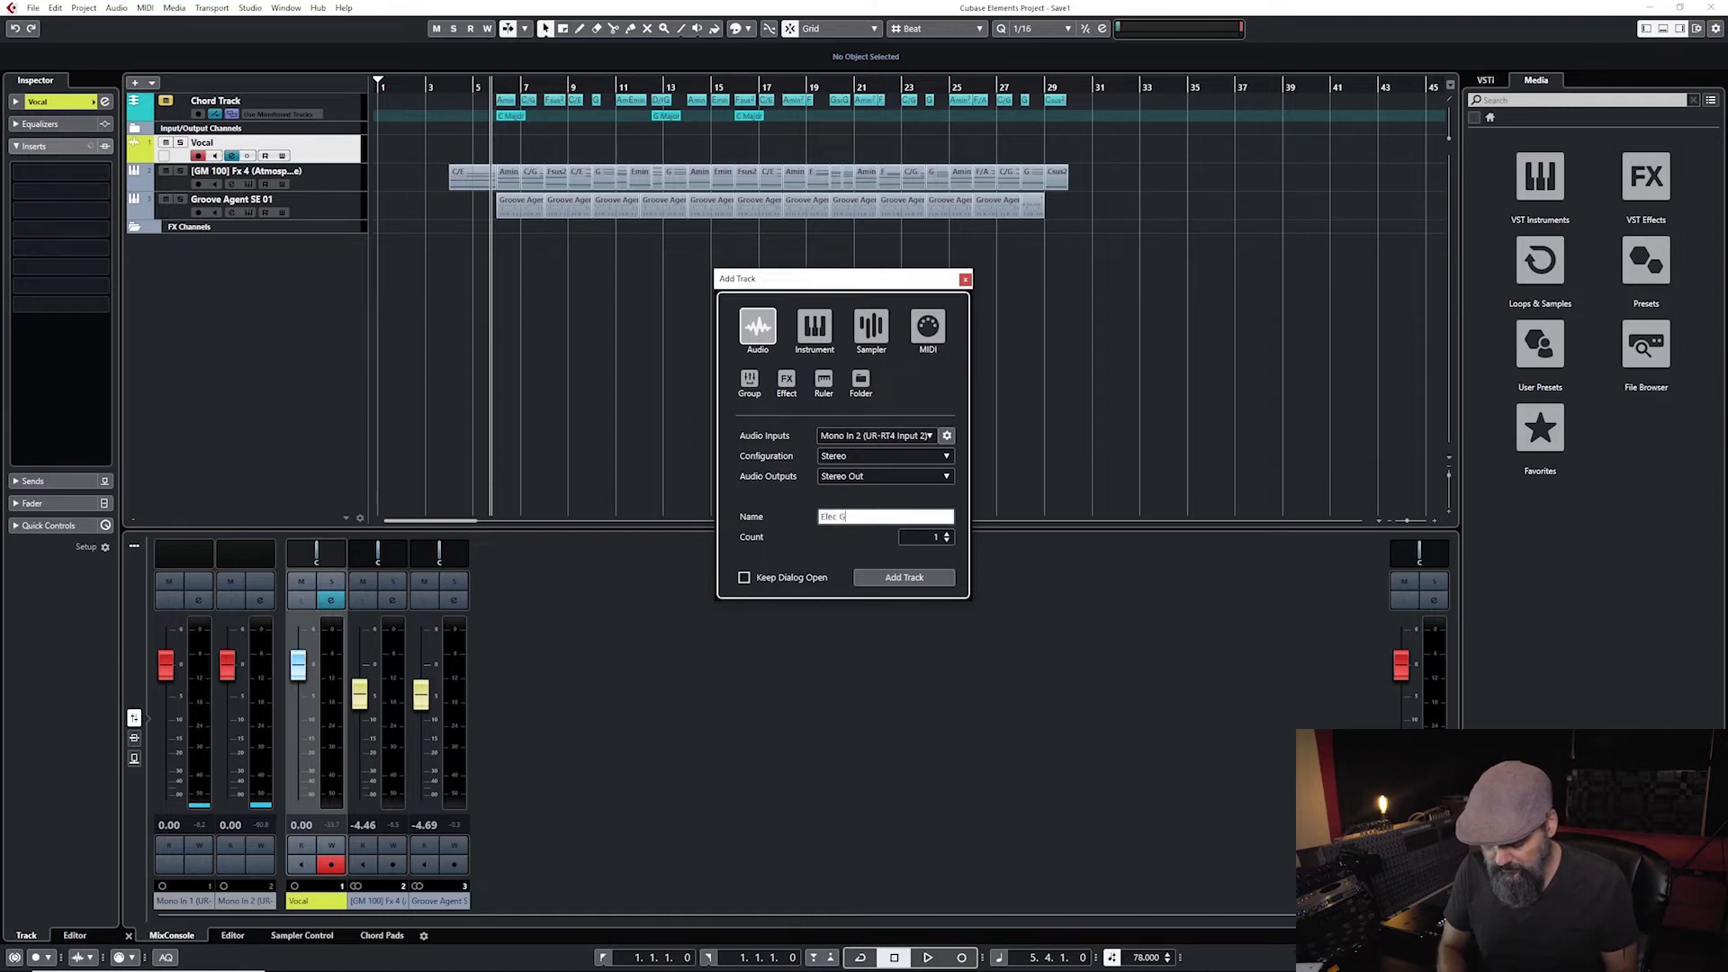
pyautogui.click(903, 582)
pyautogui.click(903, 579)
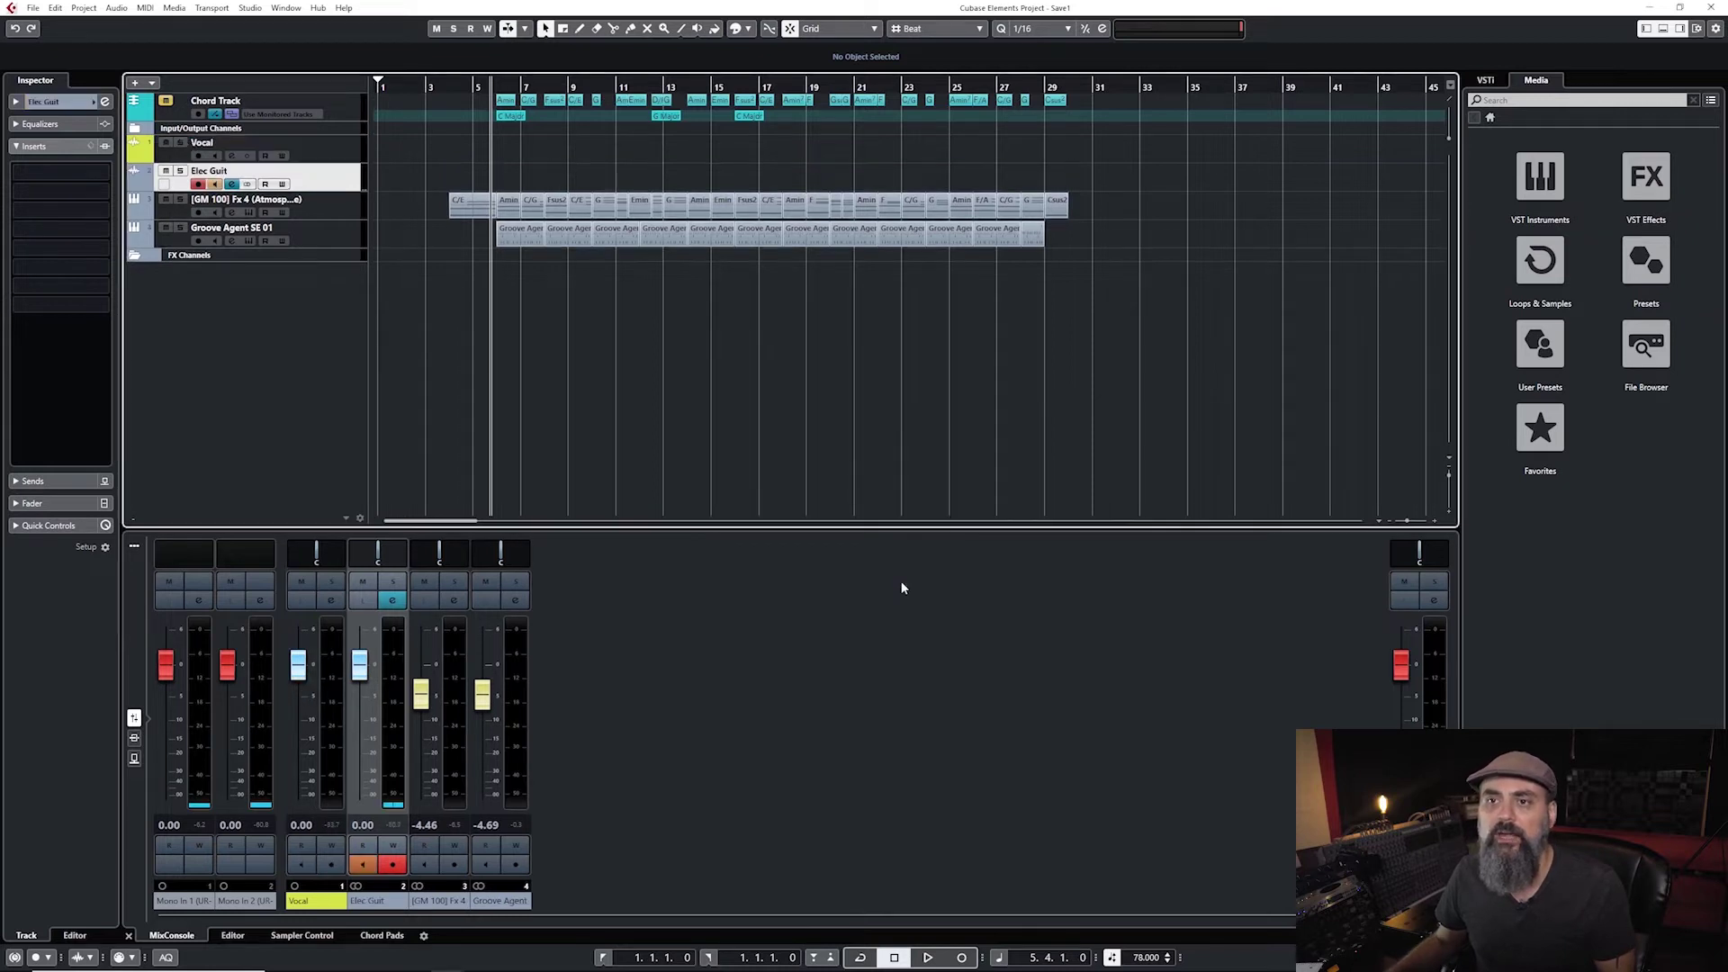
# Step: Apply the orange swatch from the Colorize palette to the Elec Guit track
pyautogui.click(738, 29)
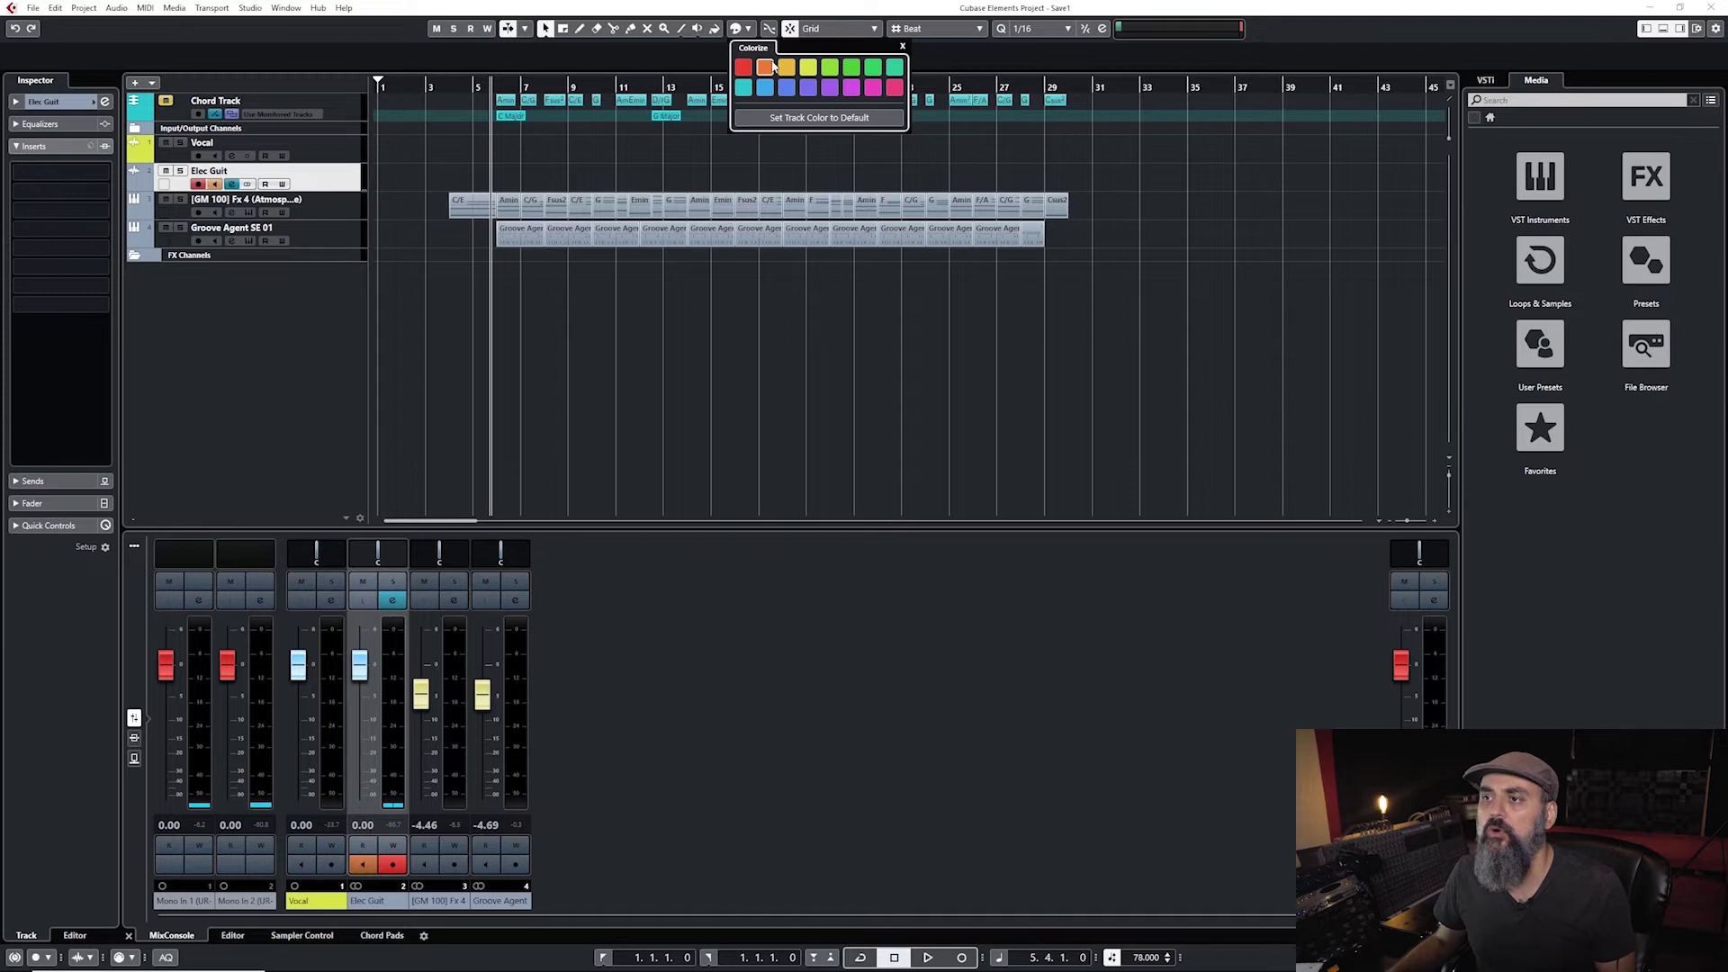
pyautogui.click(770, 66)
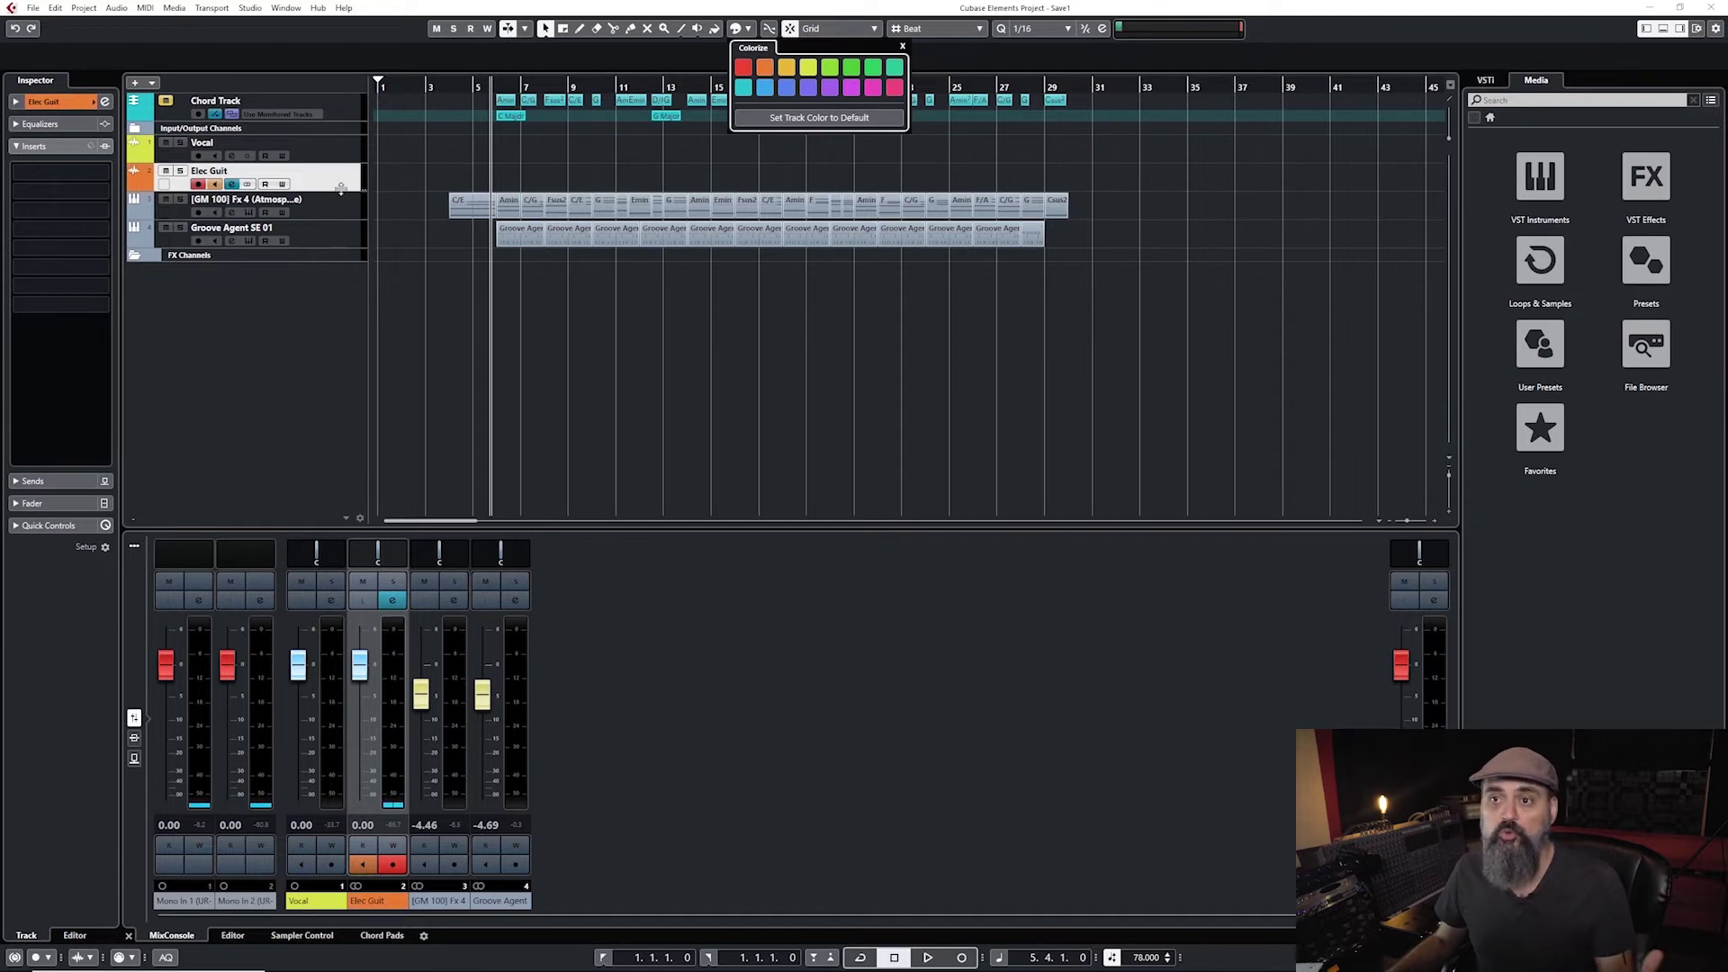
pyautogui.click(355, 183)
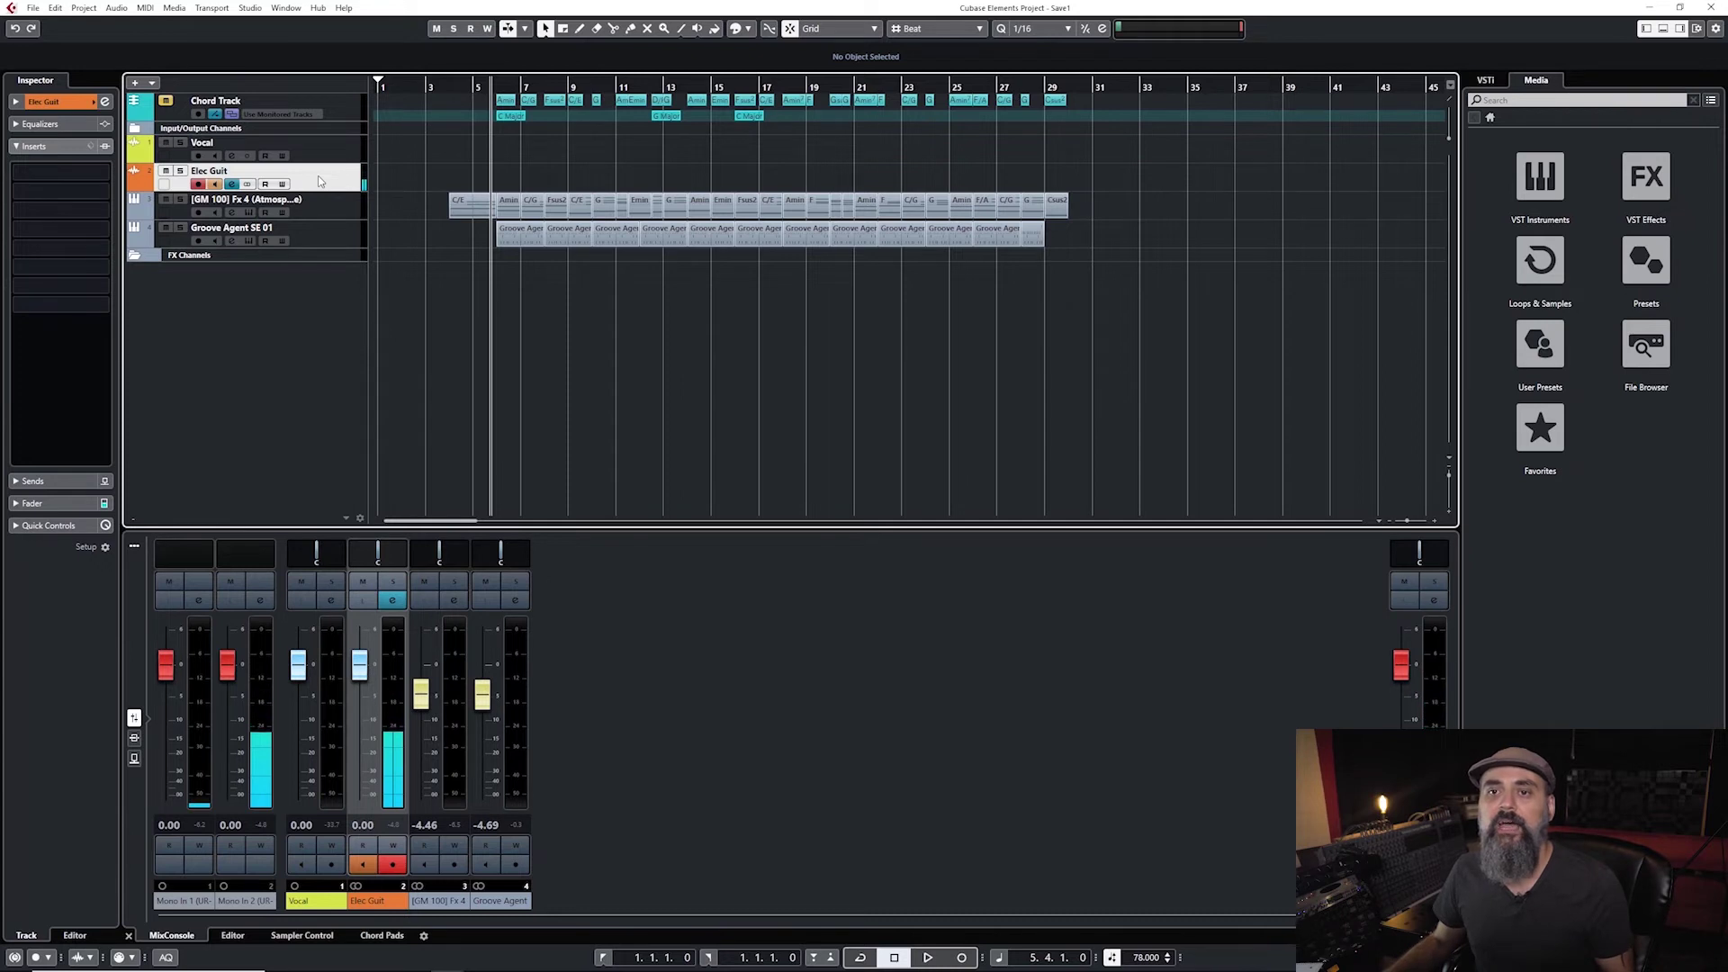
# Step: Insert VST AmpRack from Steinberg > Distortion into Elec Guit's first insert slot
pyautogui.click(103, 172)
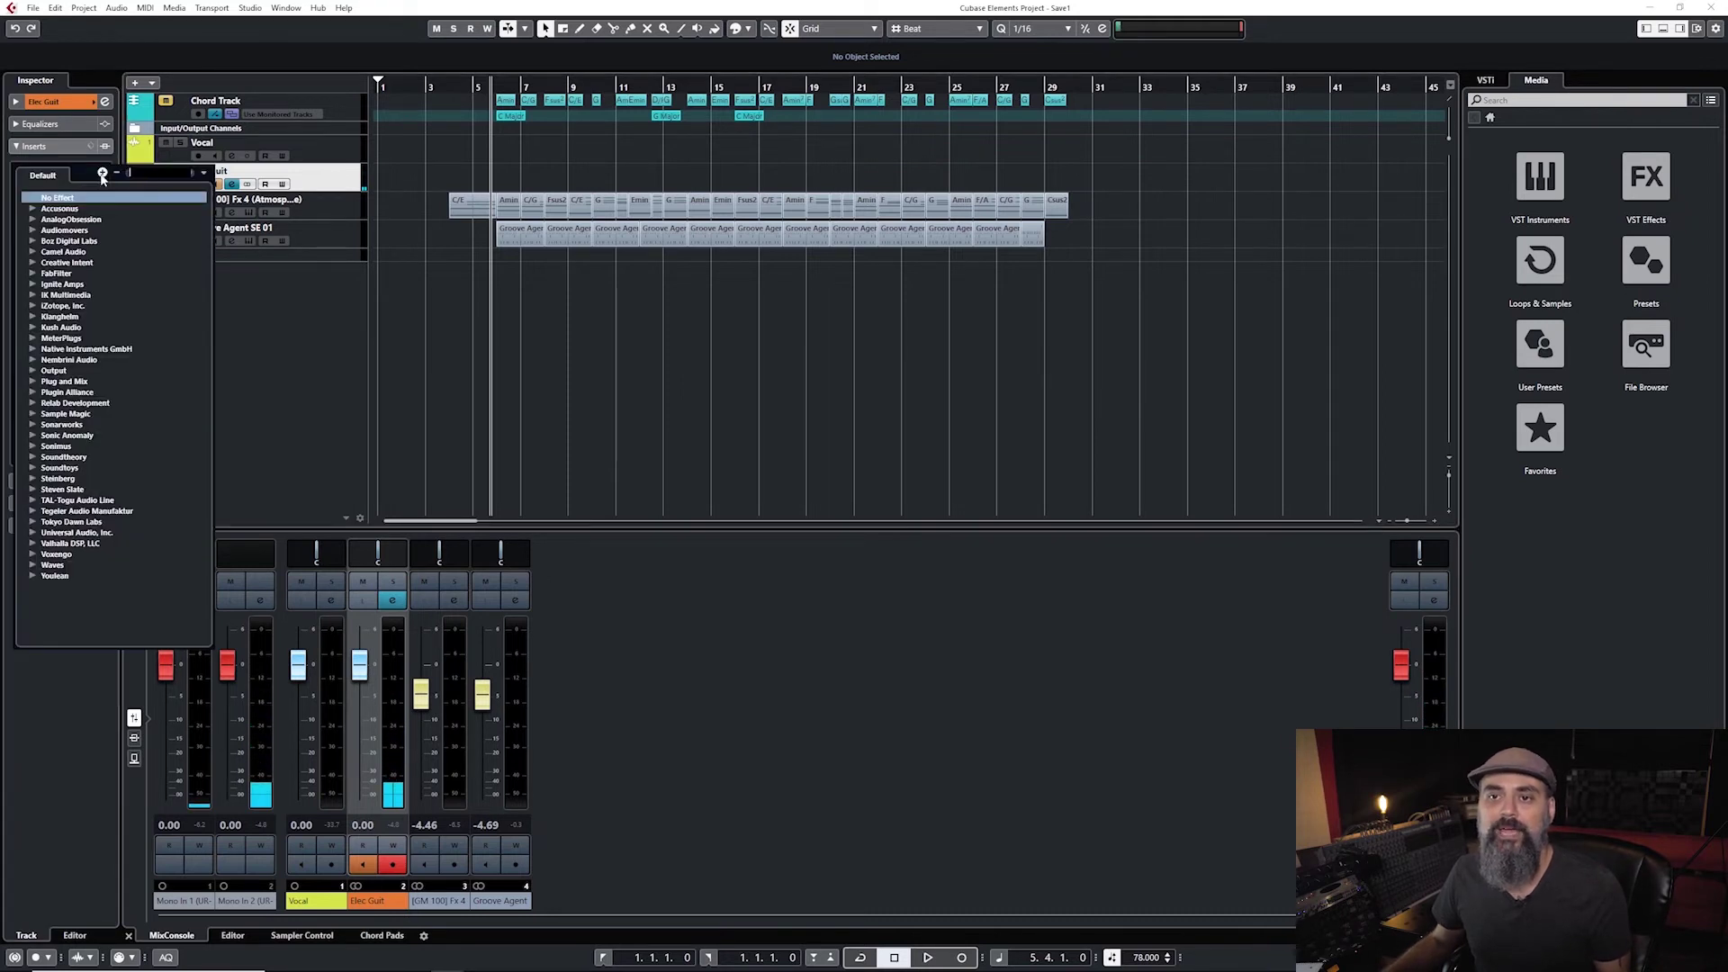
pyautogui.click(72, 480)
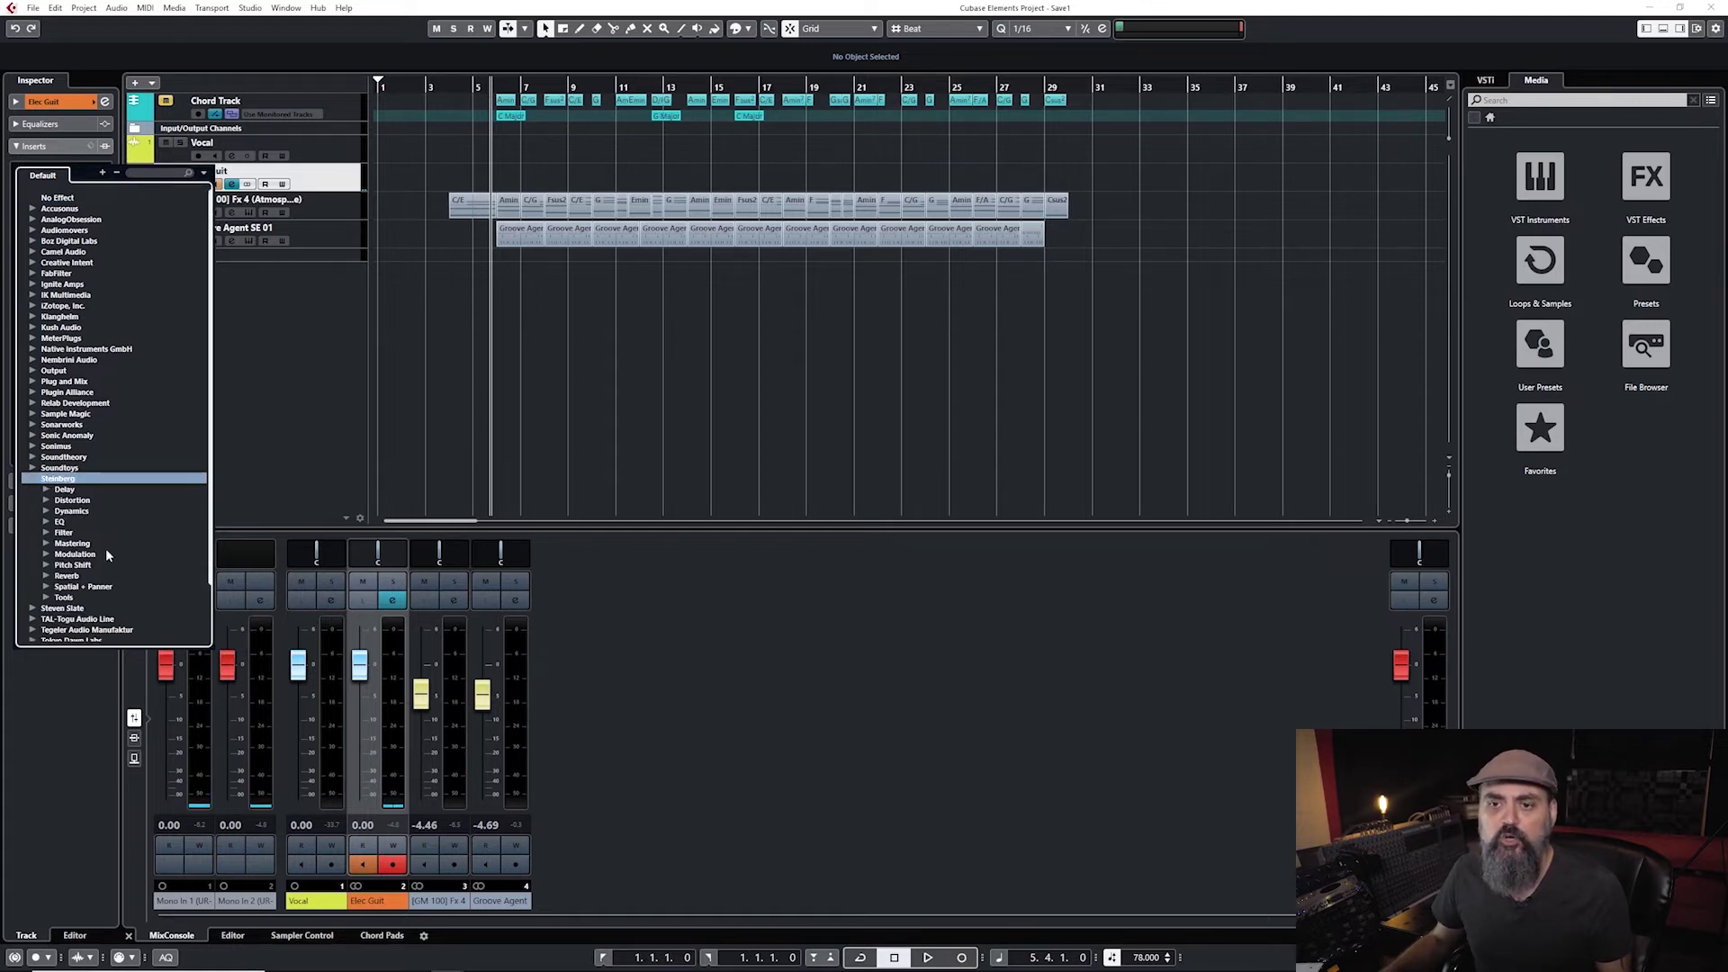
pyautogui.click(108, 501)
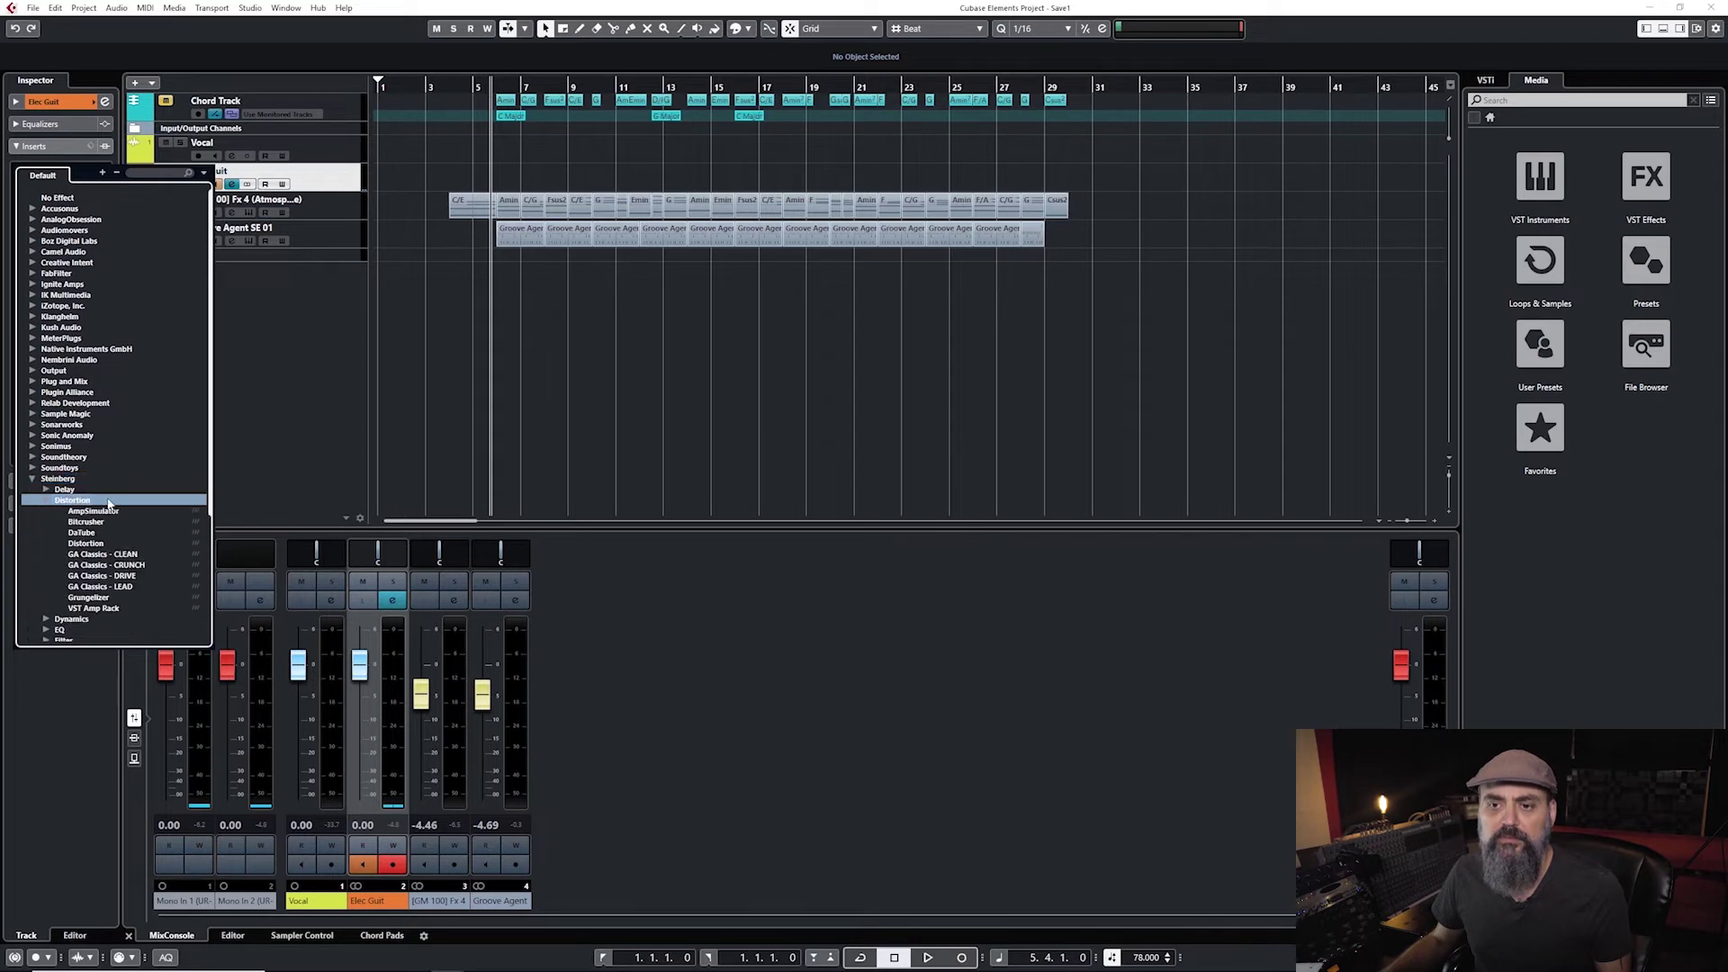
pyautogui.click(101, 610)
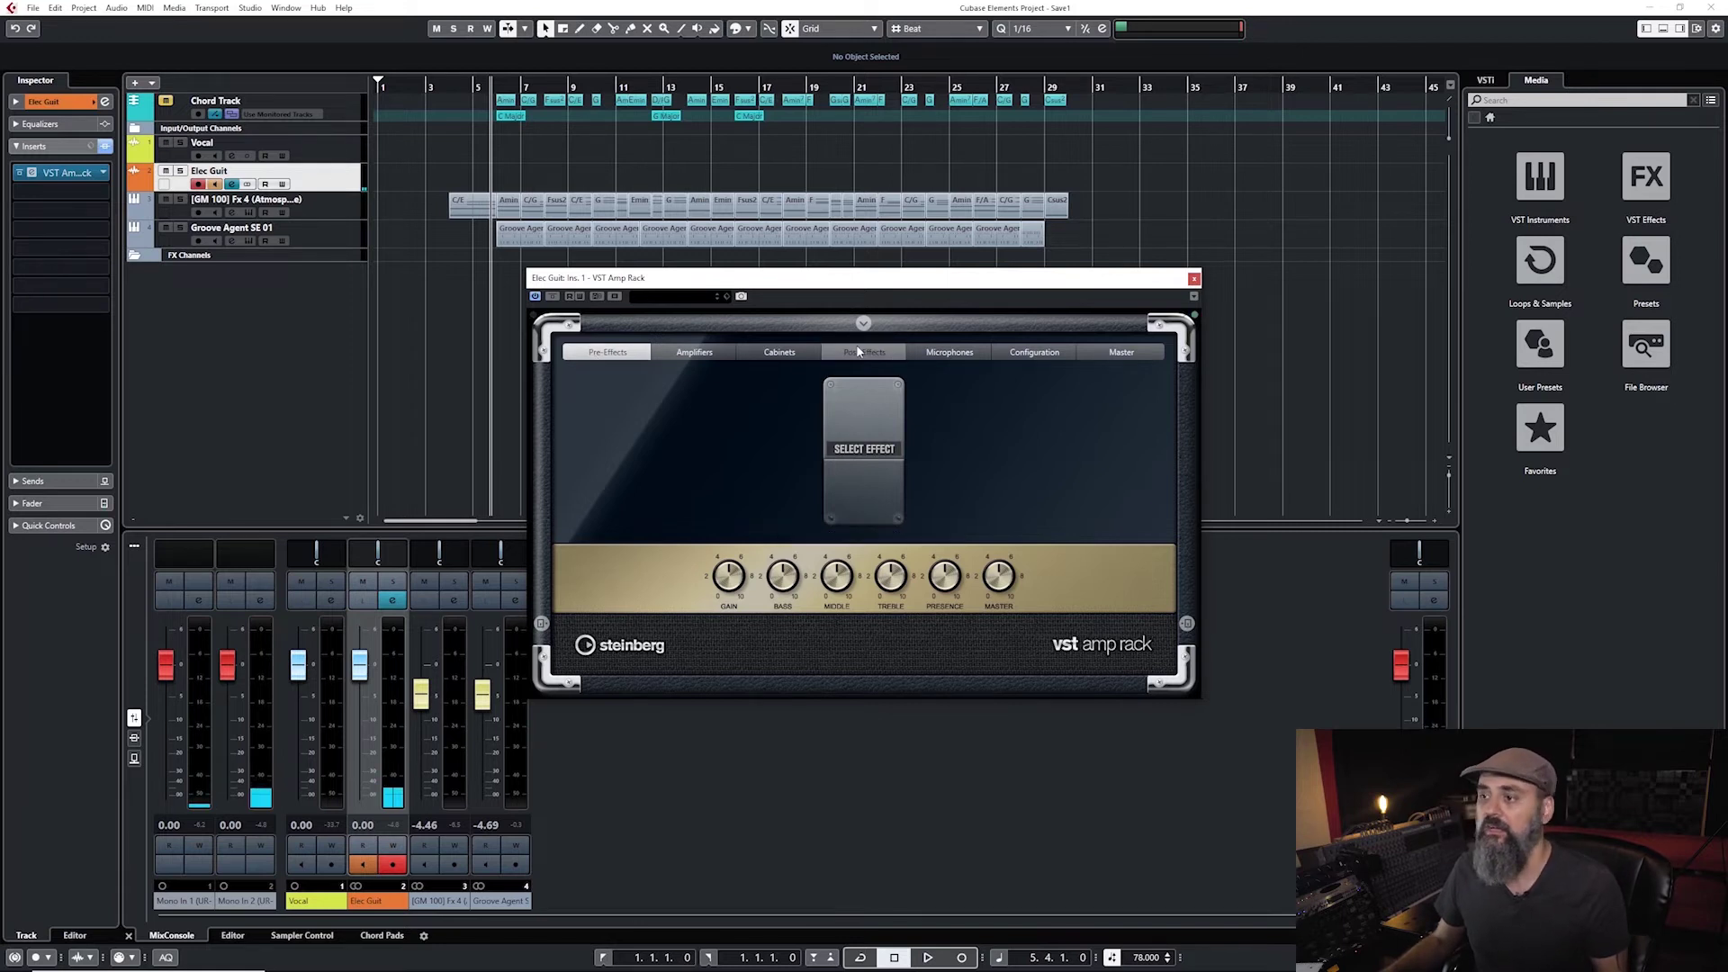
# Step: Load the Jim Guit preset into VST Amp Rack and check its Equalizer, Delay and Reverb post-effects
pyautogui.click(949, 352)
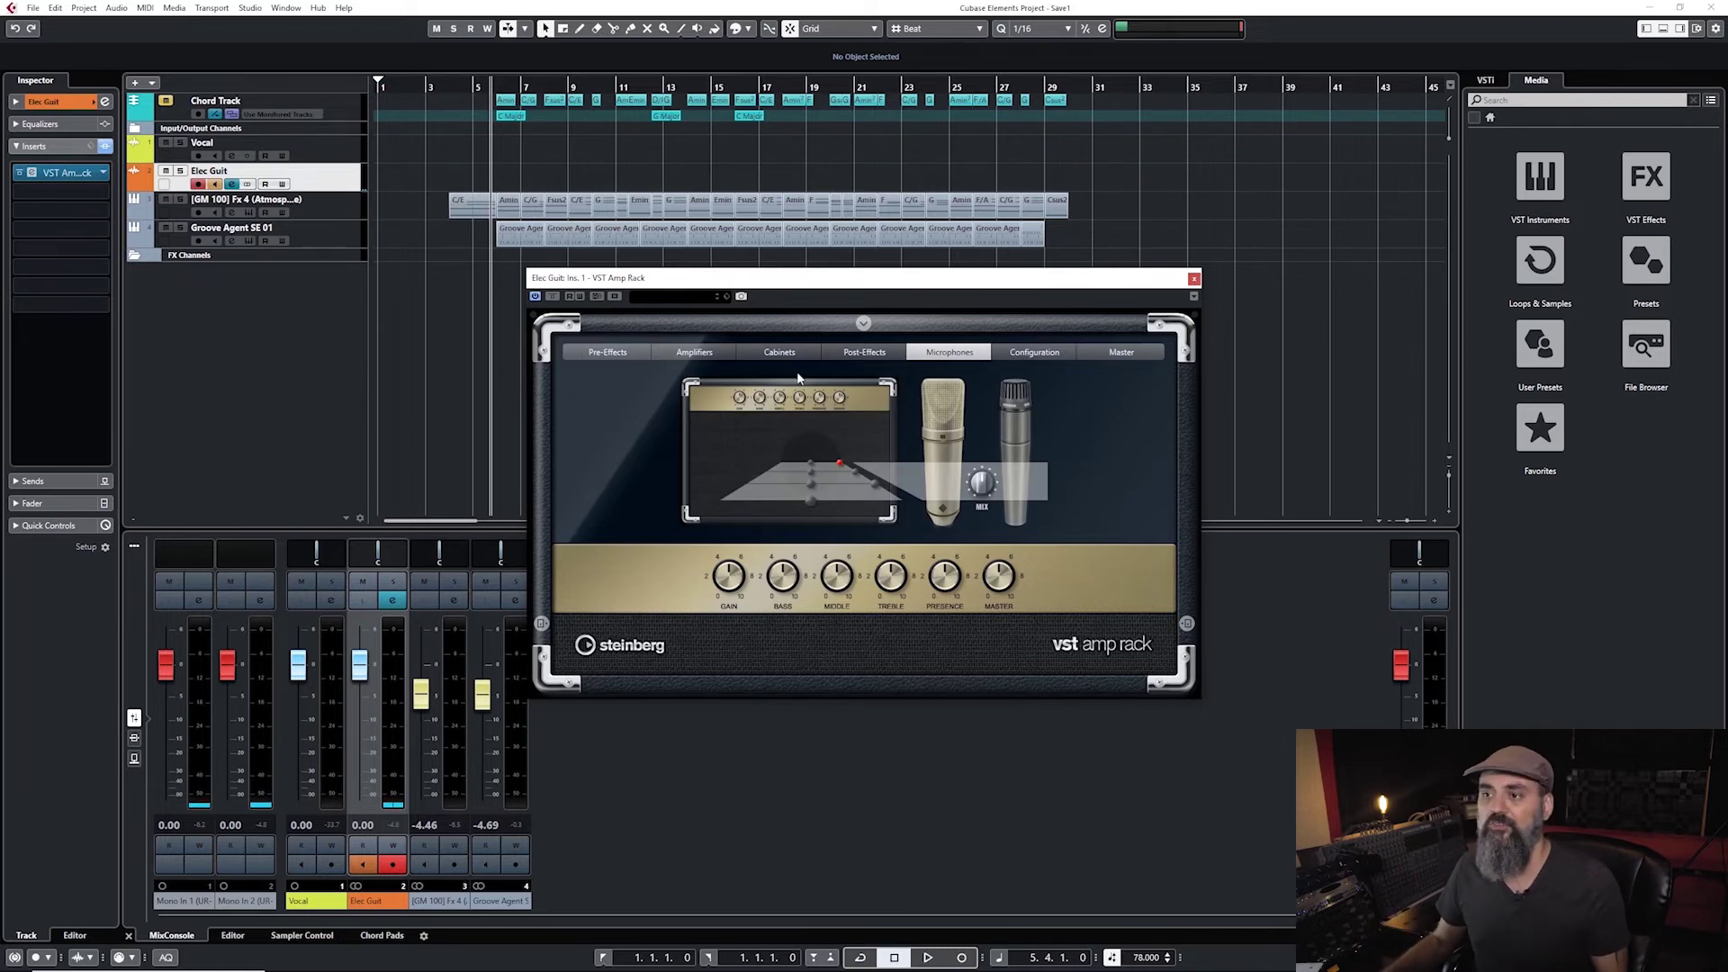
pyautogui.click(727, 297)
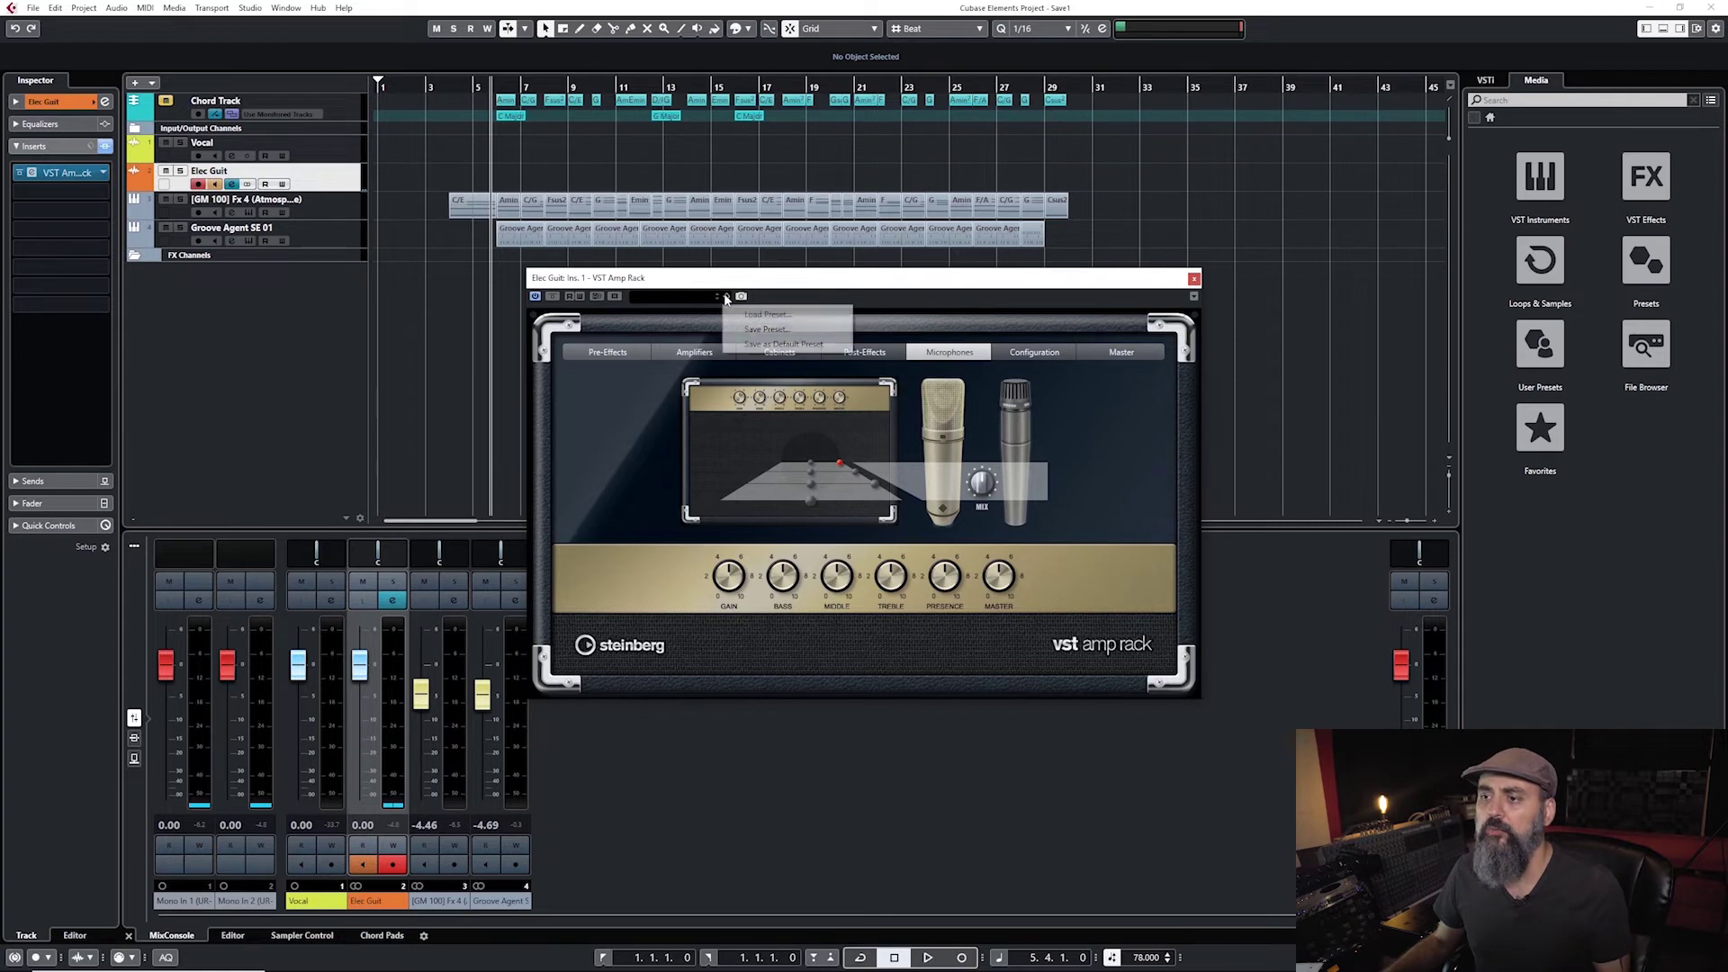
pyautogui.click(765, 310)
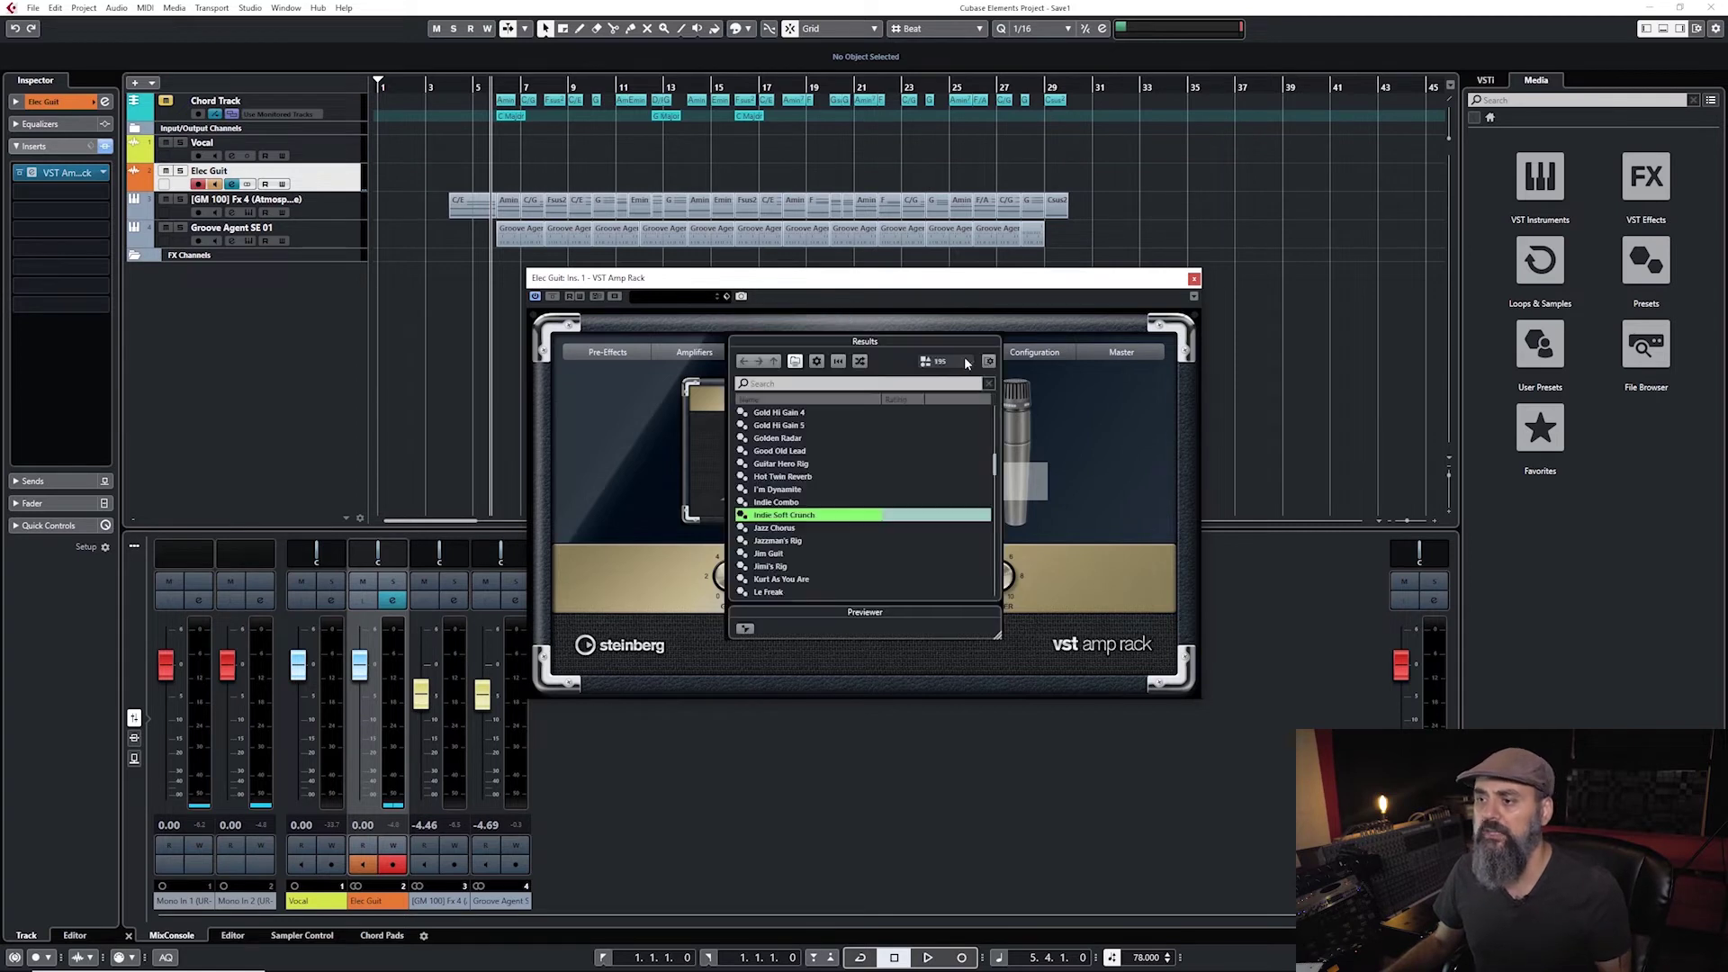
pyautogui.click(830, 383)
pyautogui.doubleClick(770, 552)
pyautogui.click(866, 354)
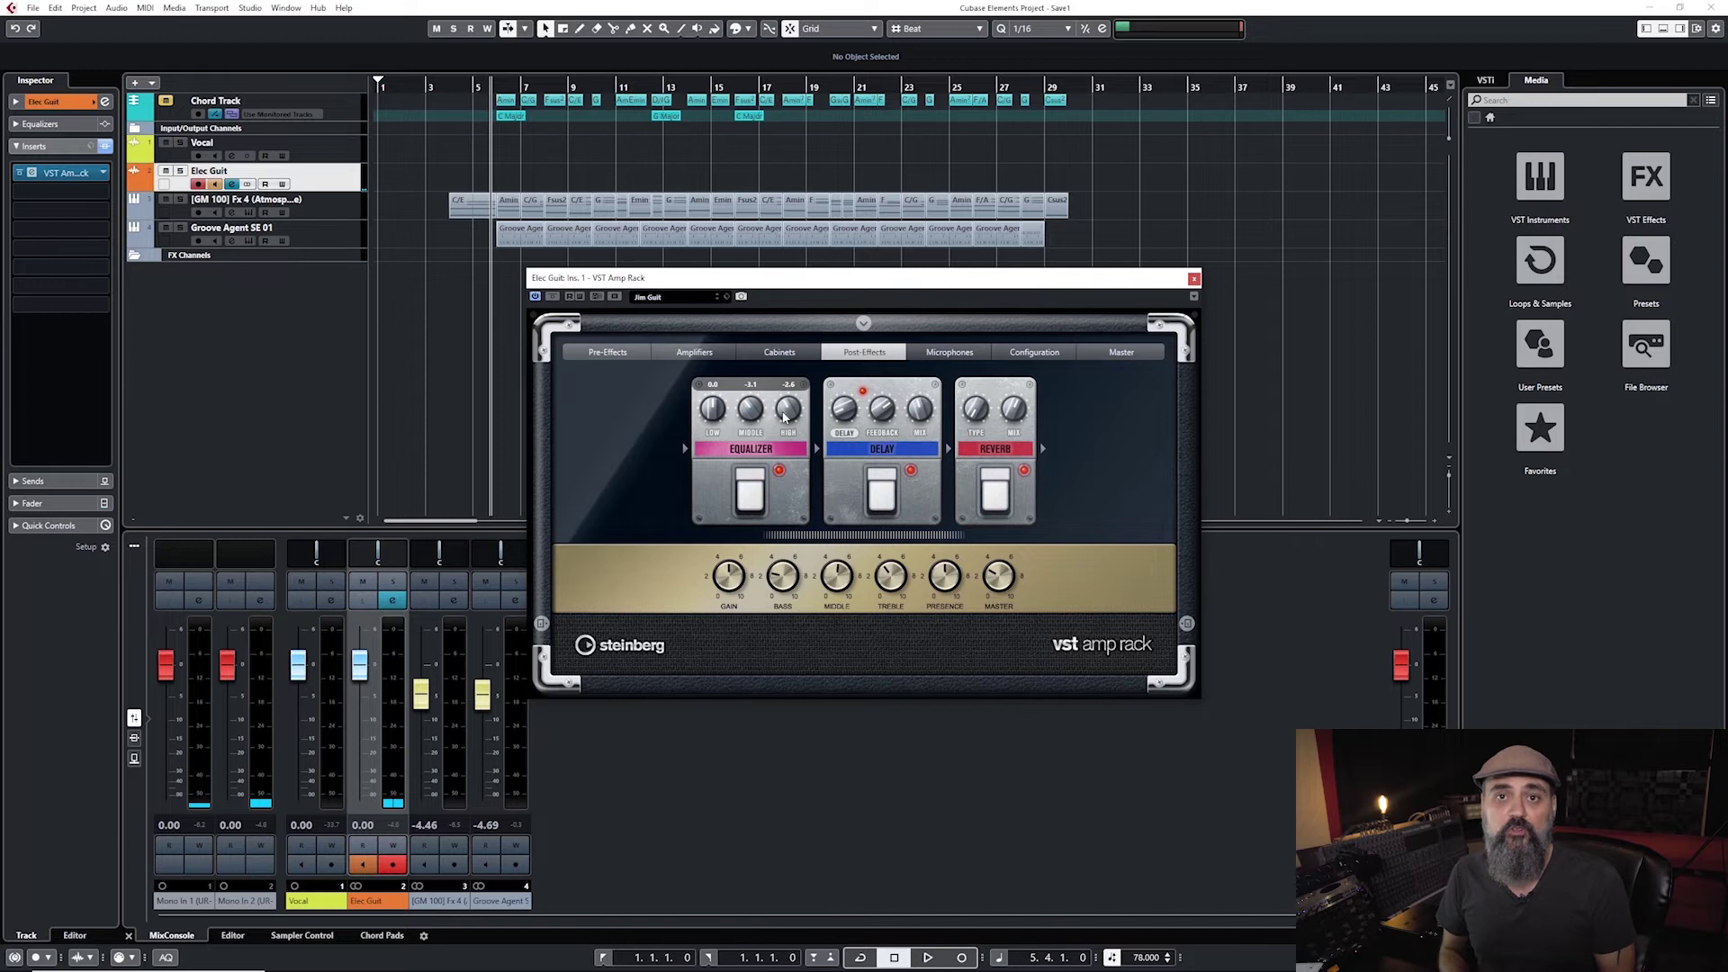
# Step: Record the guitar take on Elec Guit, lowering its fader to about -1.88 dB during recording
pyautogui.hotkey('ctrl', 'w')
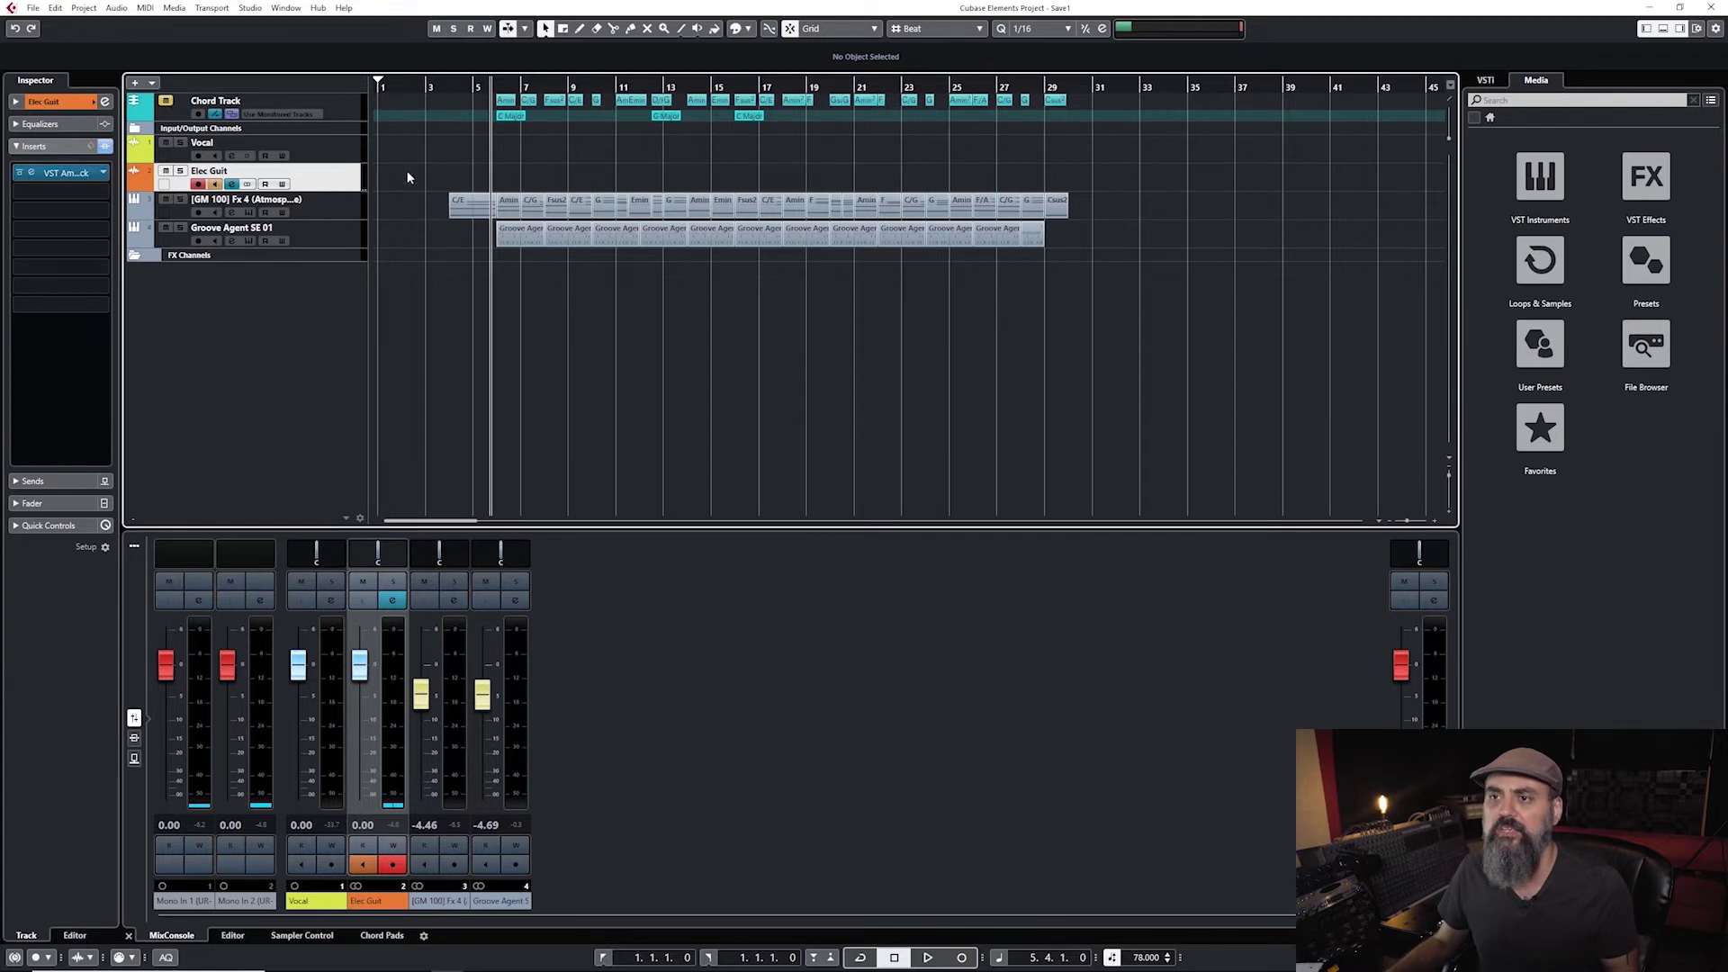
pyautogui.moveTo(452, 86)
pyautogui.mouseDown()
pyautogui.moveTo(456, 148)
pyautogui.moveTo(466, 95)
pyautogui.mouseUp()
pyautogui.press('space')
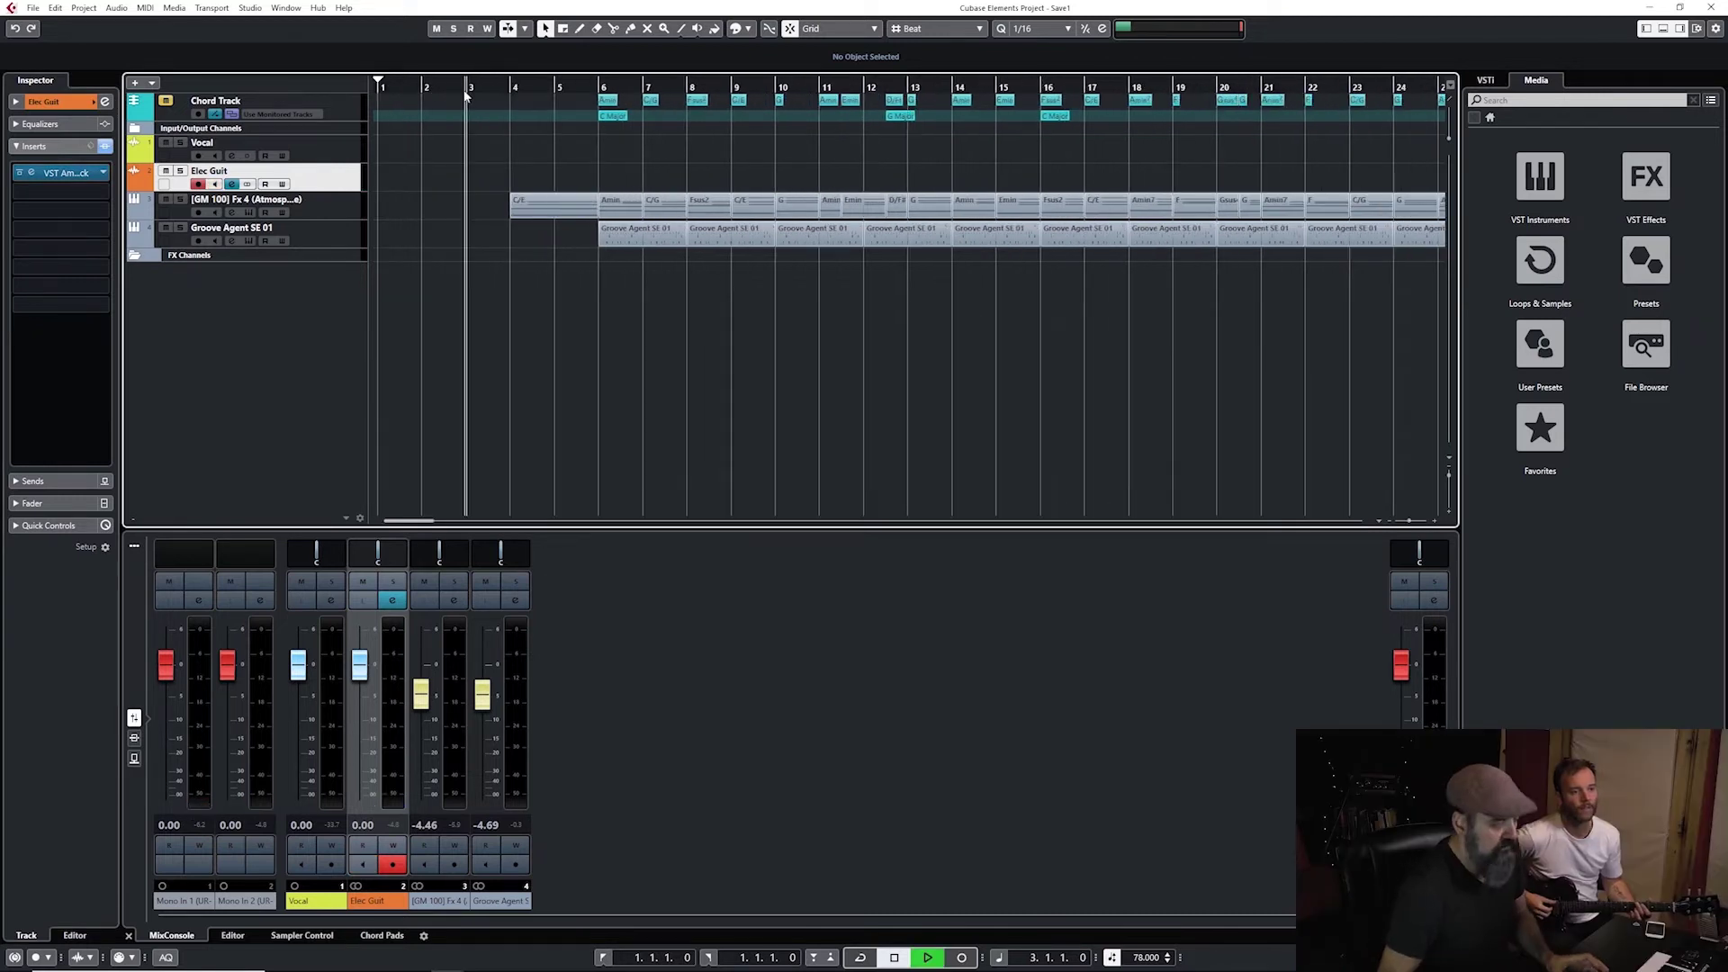
pyautogui.press('KP_Multiply')
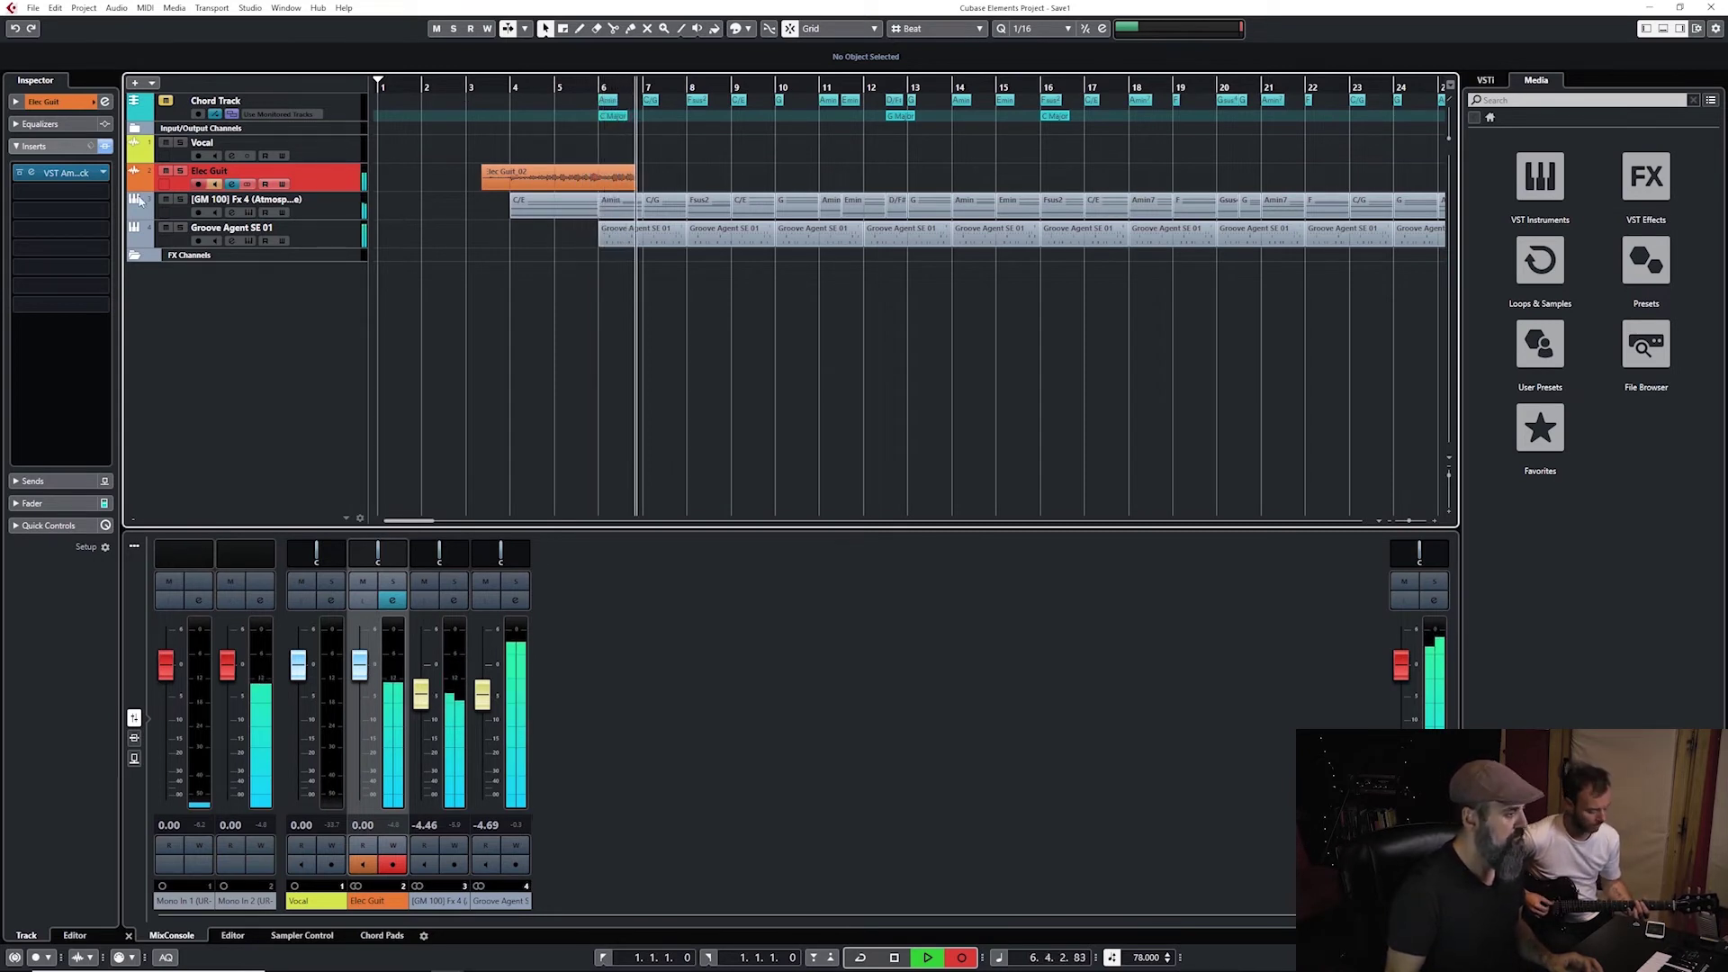
pyautogui.moveTo(359, 666); pyautogui.dragTo(366, 690)
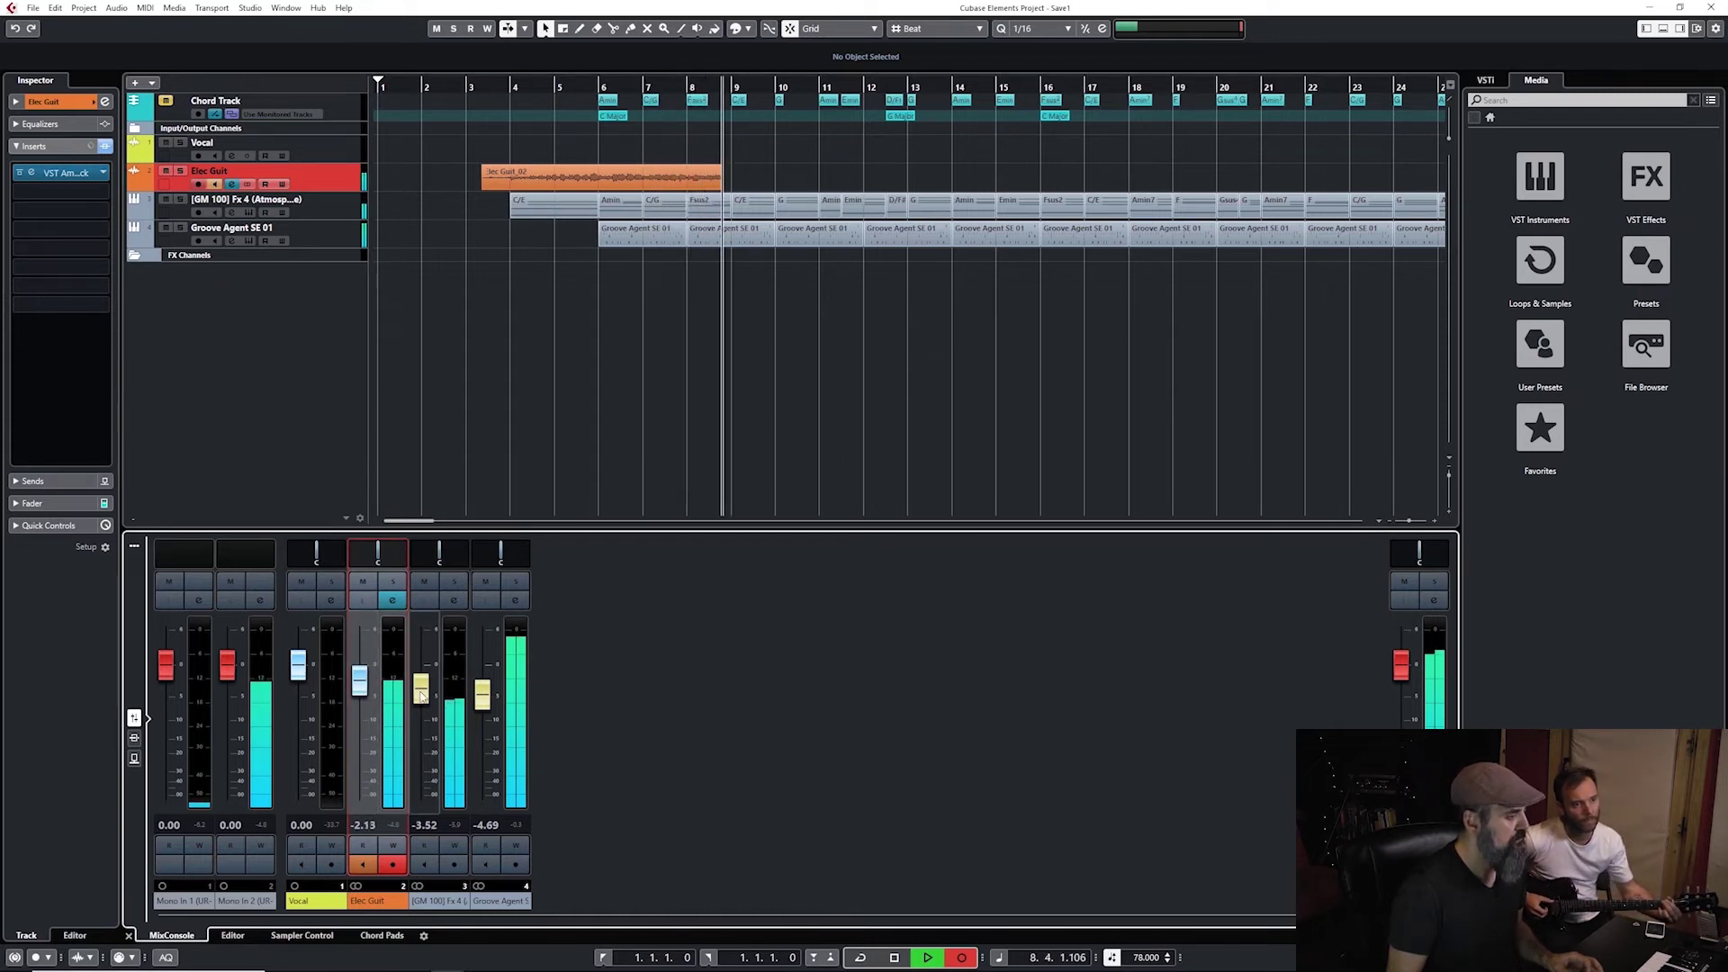
pyautogui.moveTo(361, 679); pyautogui.dragTo(361, 676)
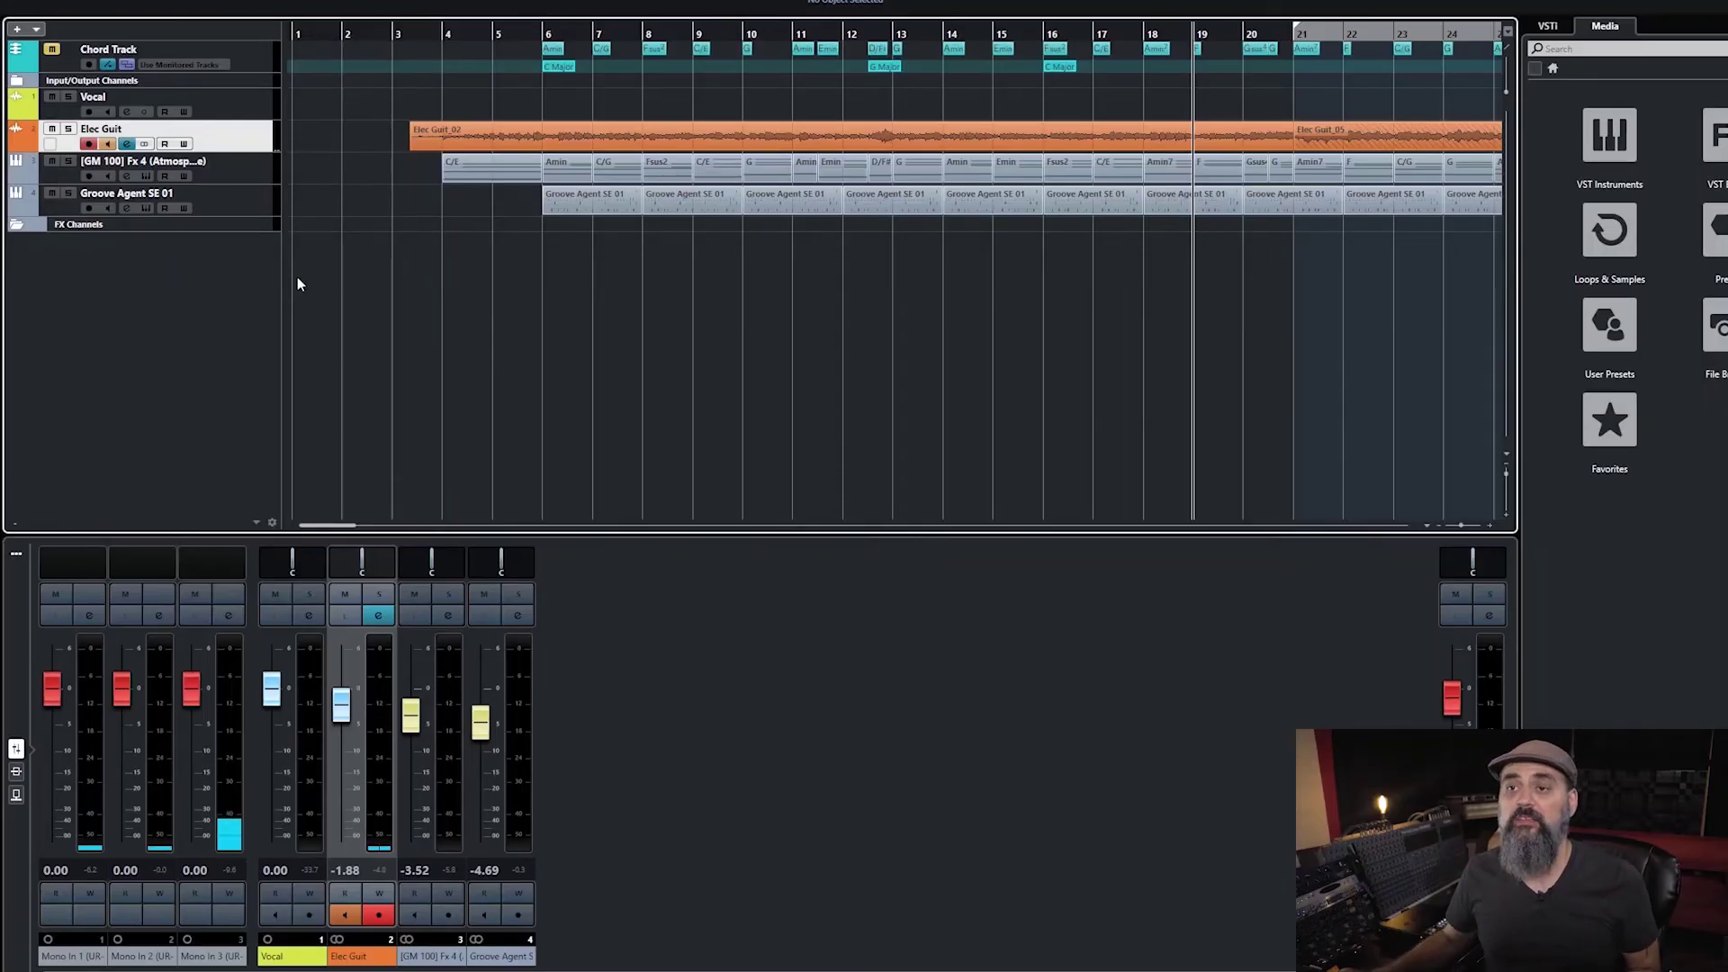
# Step: Add a mono audio track named 'Acc1' using input Mono In 3
pyautogui.click(18, 31)
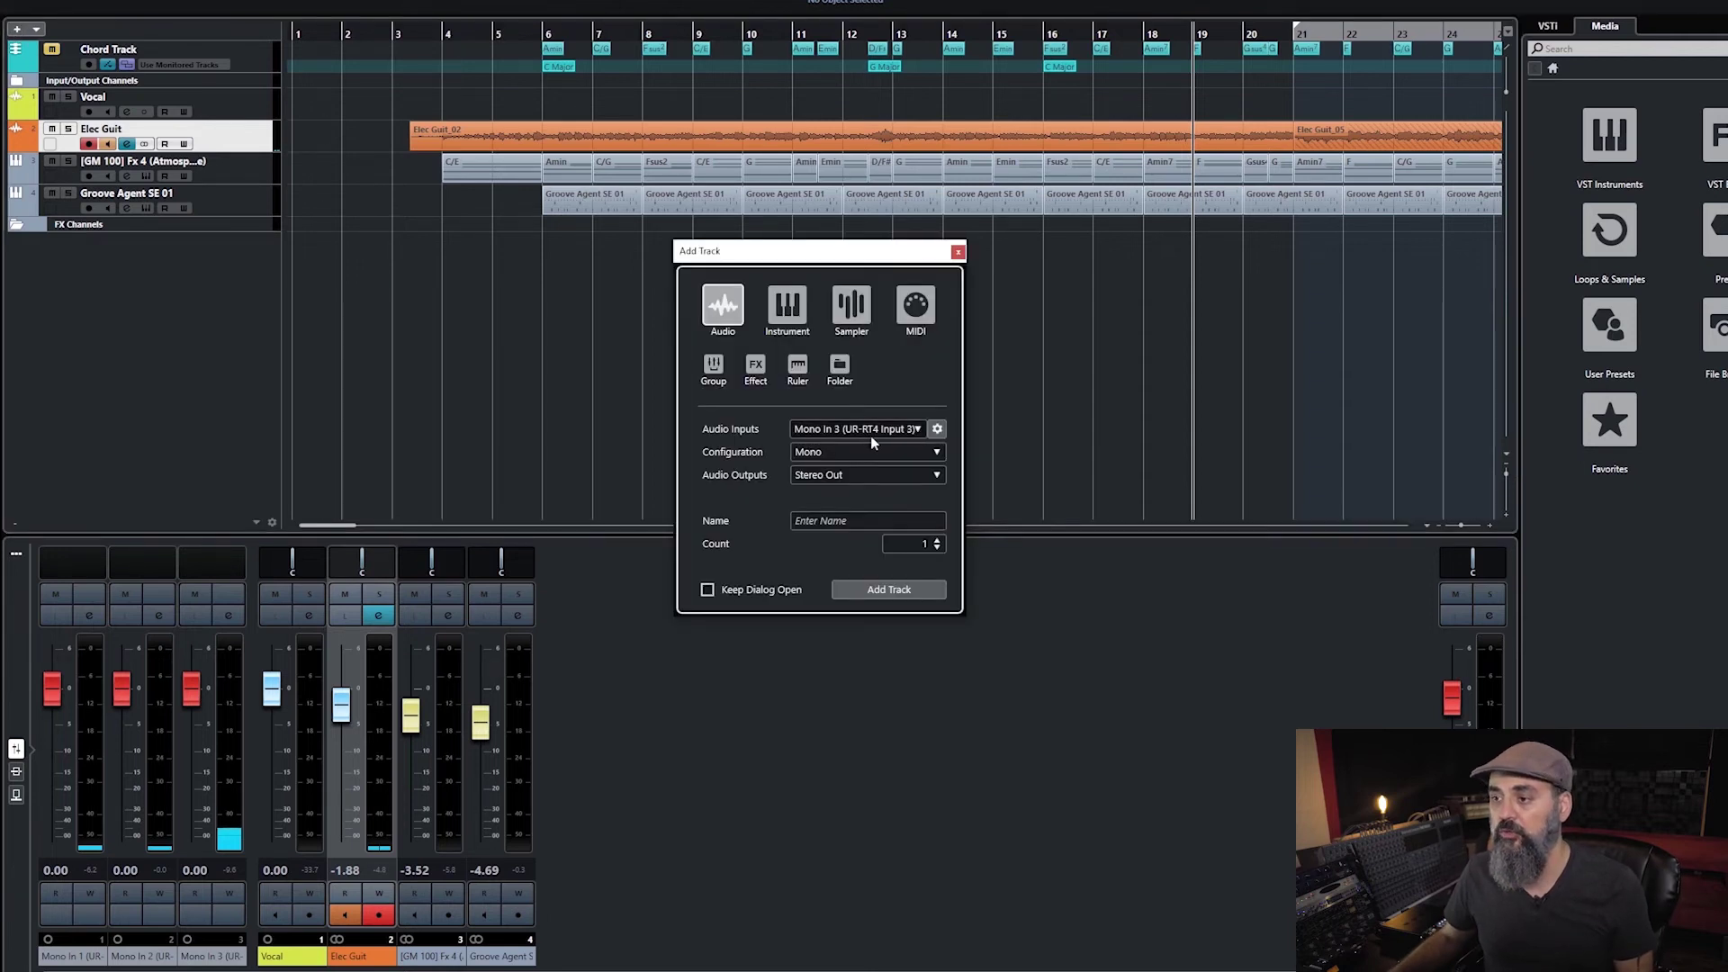
pyautogui.click(843, 429)
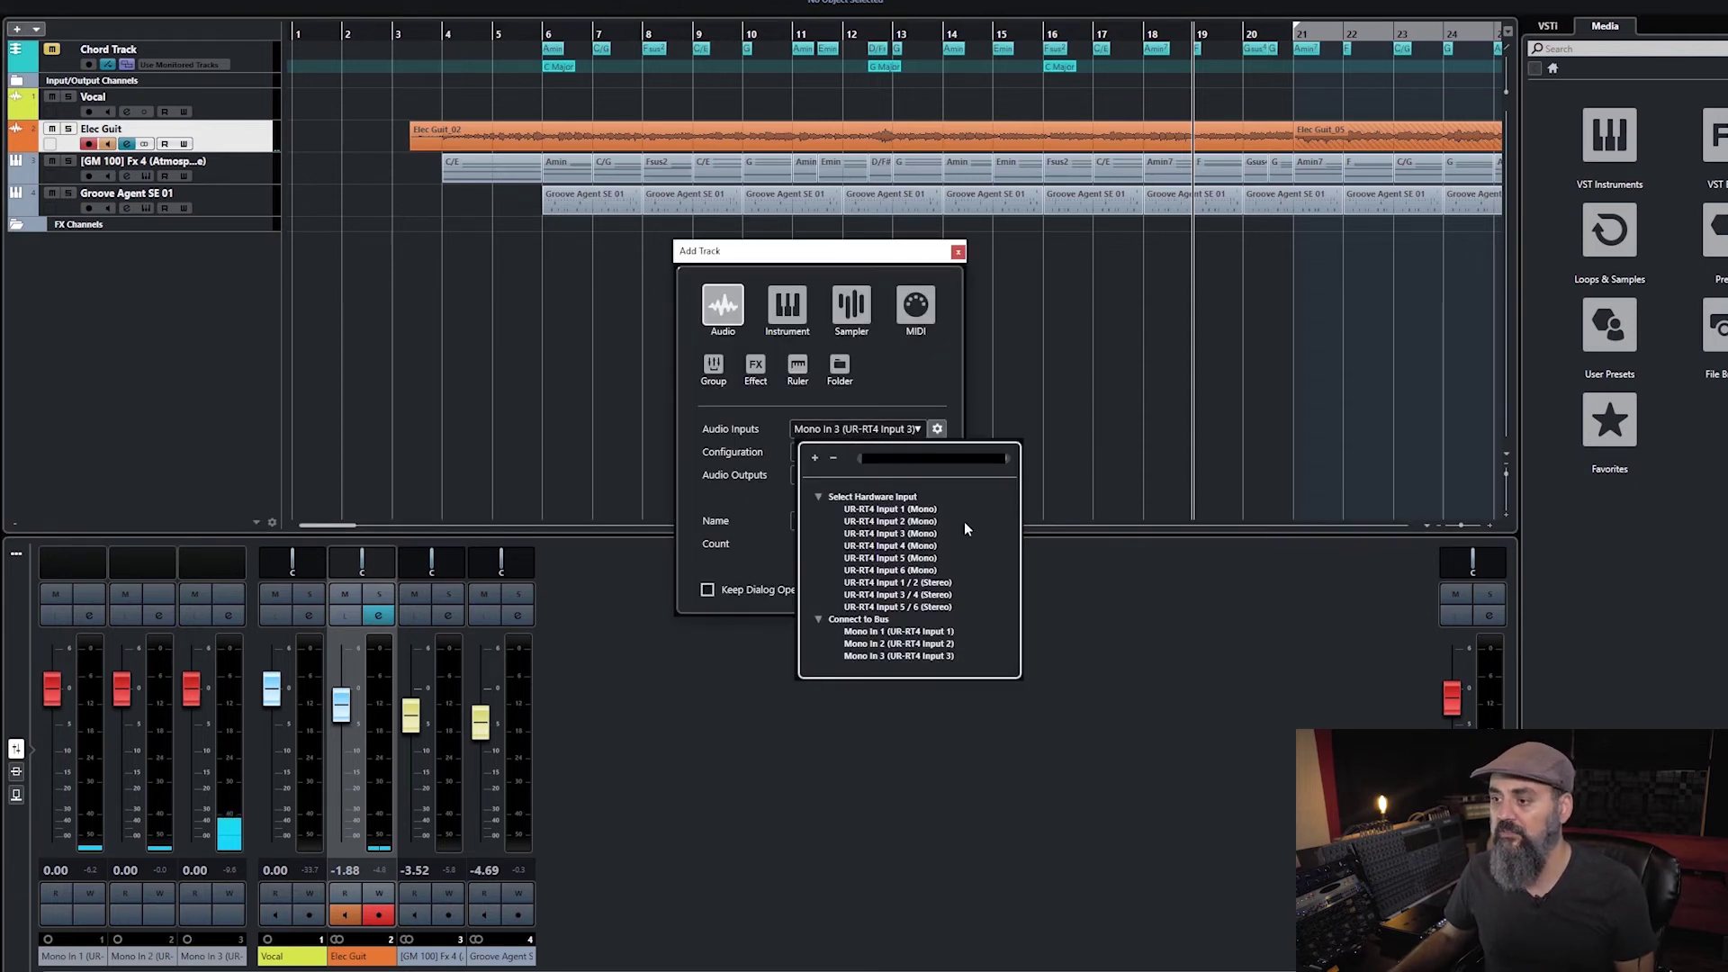
pyautogui.click(870, 538)
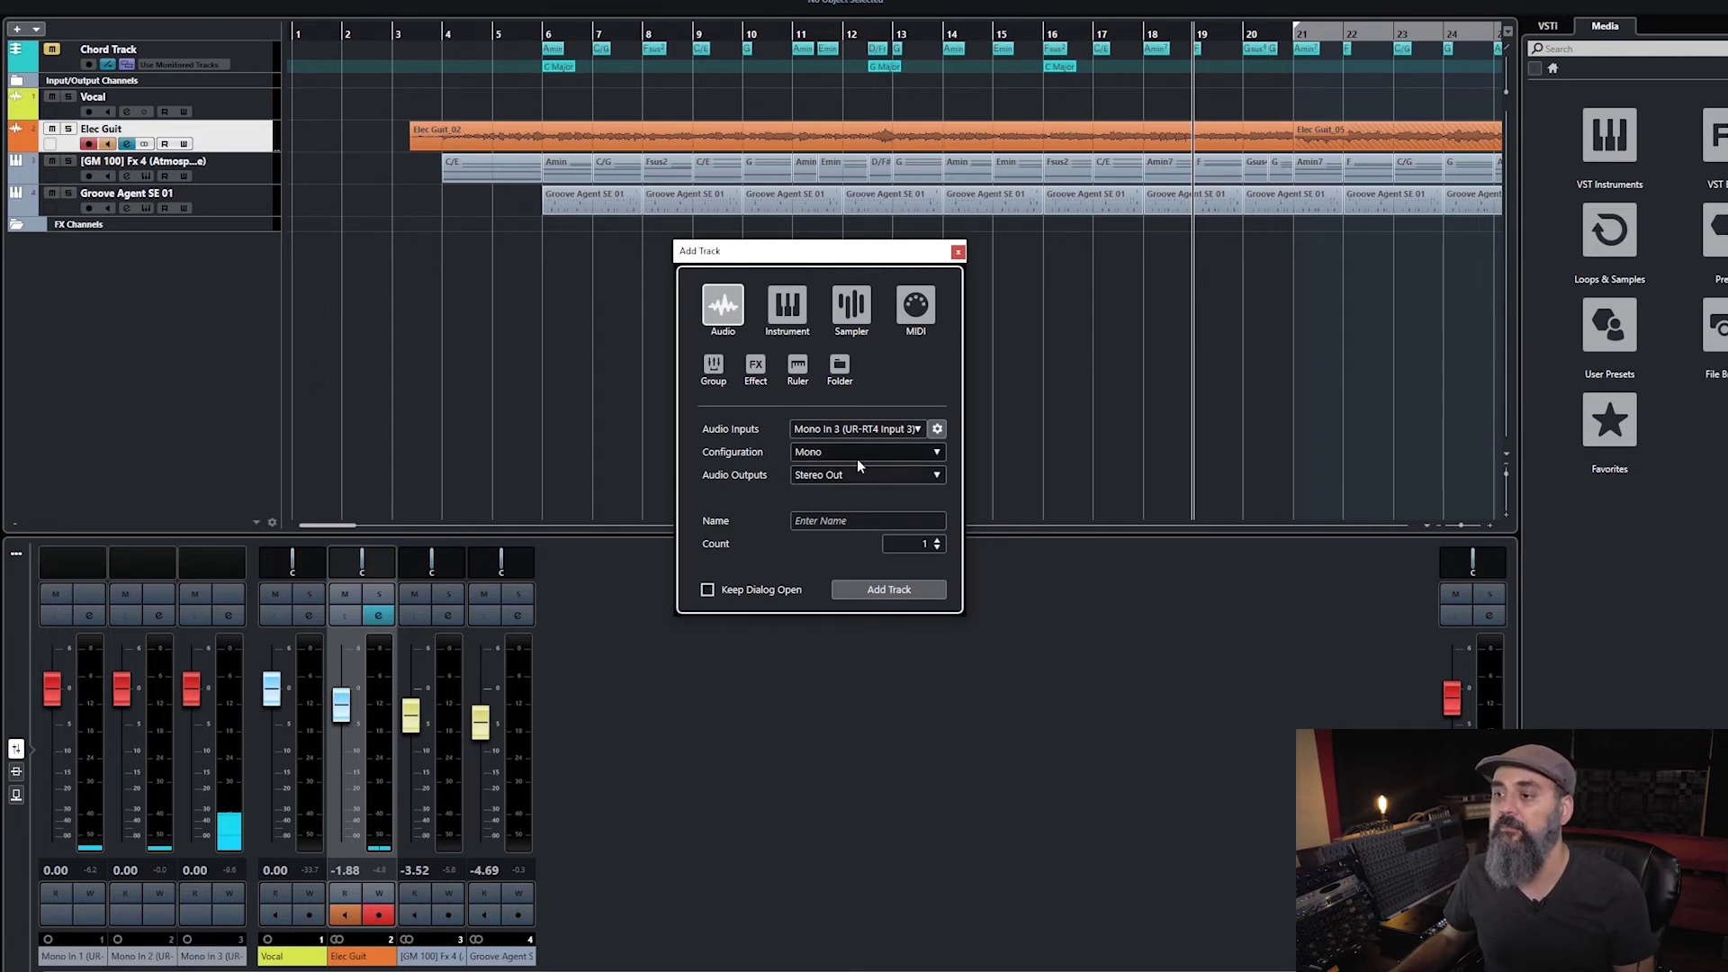
pyautogui.click(820, 520)
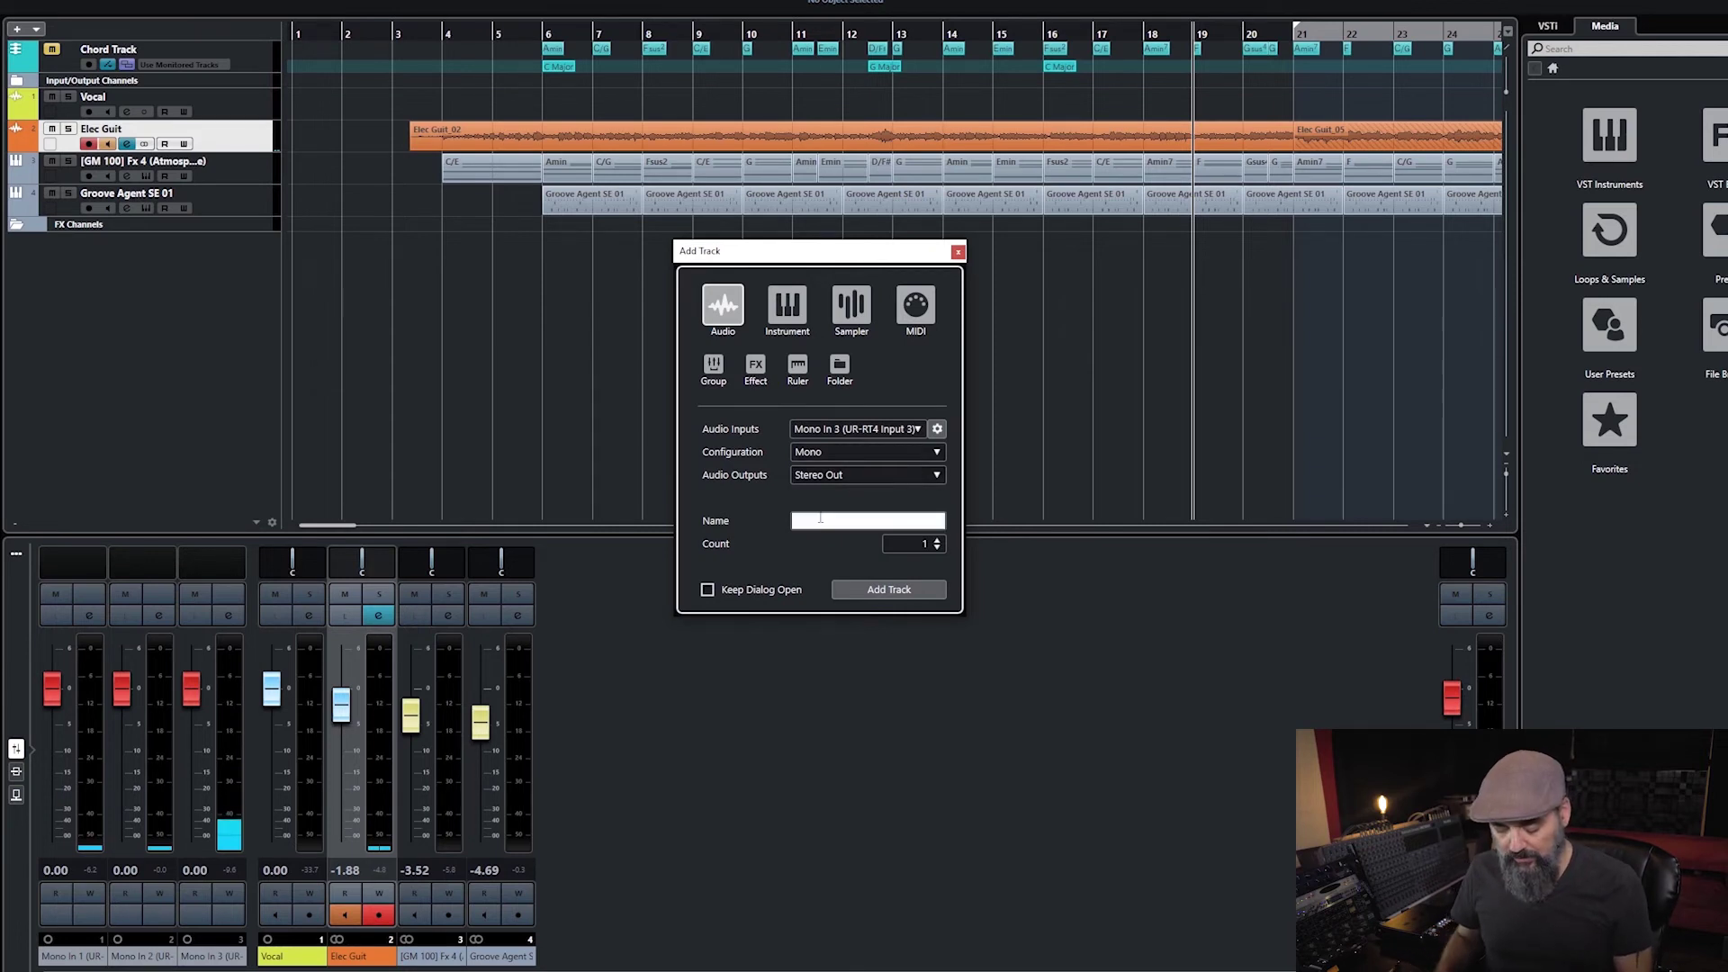
pyautogui.write('Acc1')
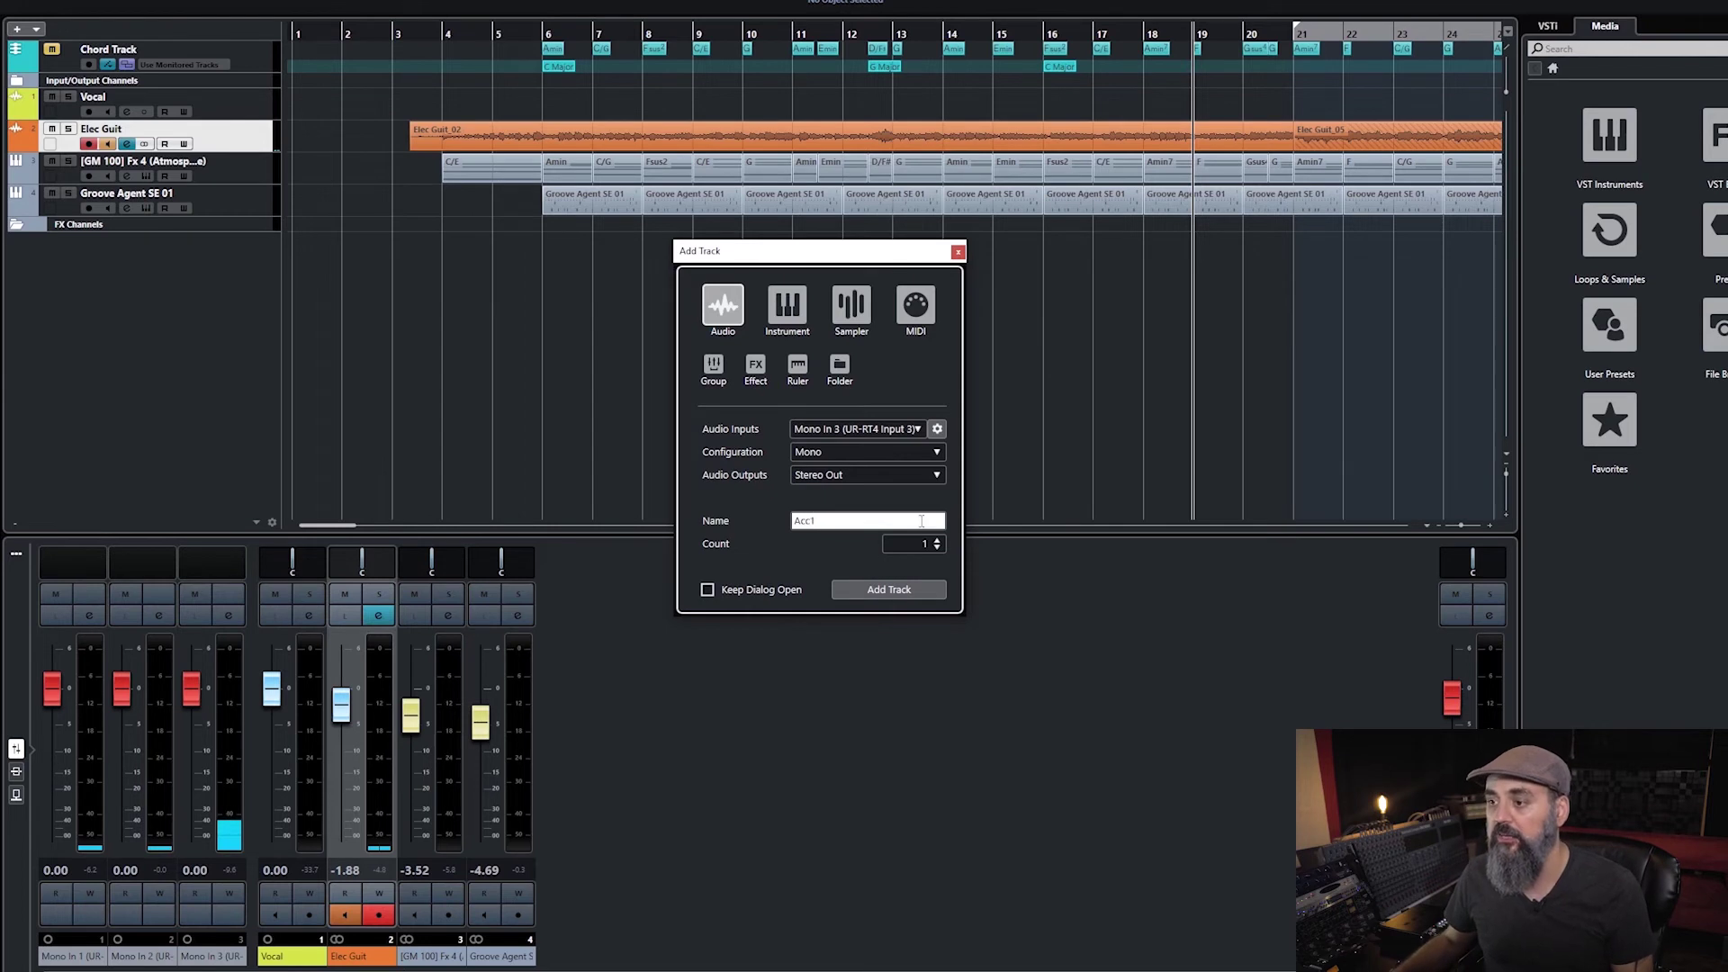
pyautogui.click(889, 589)
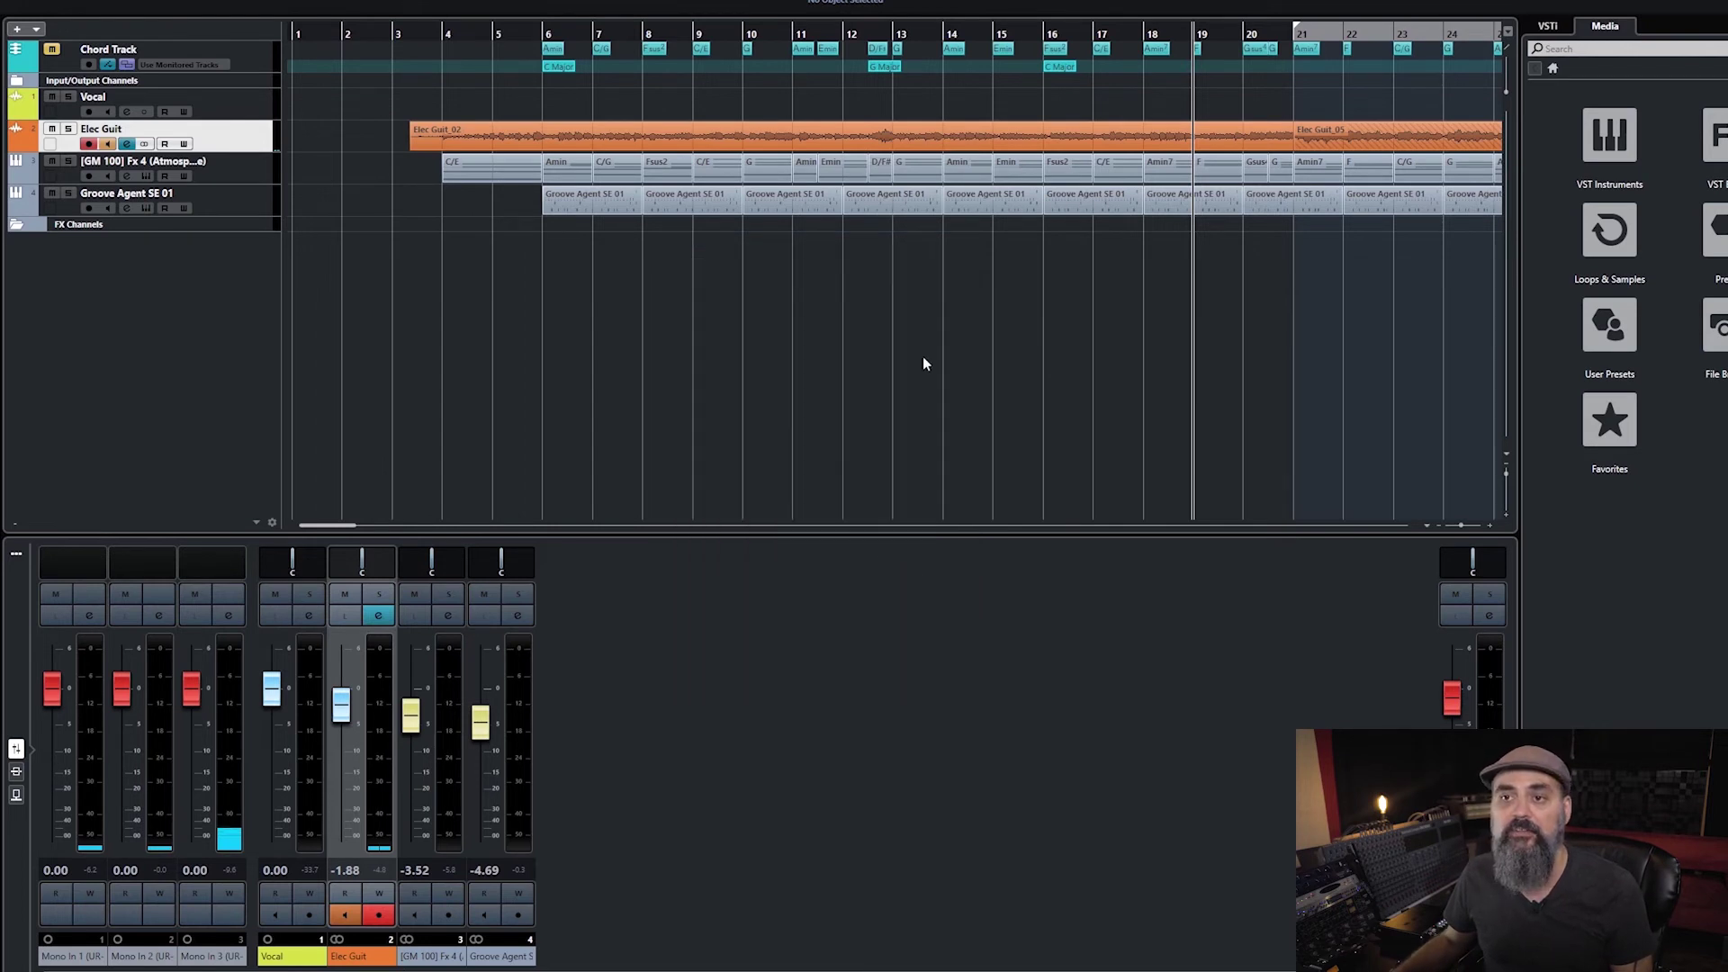
# Step: Colour Acc 1 and Acc 2 with palette Color 10, then reselect Acc 1 and play from near bar 4
pyautogui.click(233, 171)
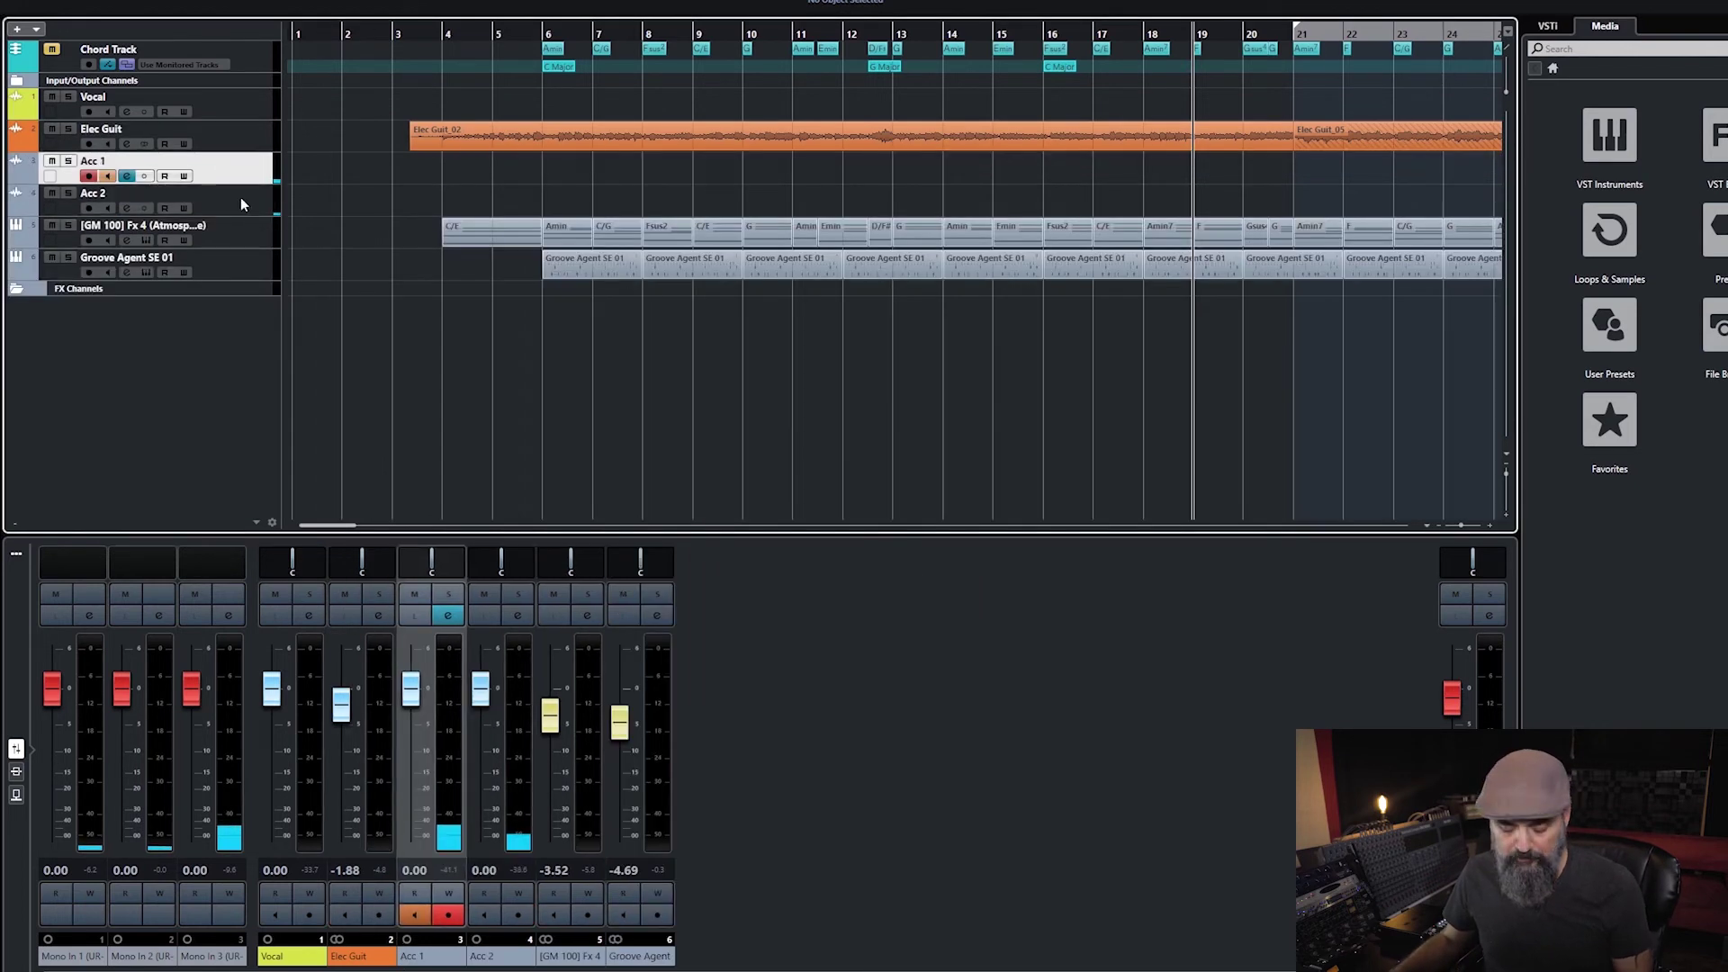
pyautogui.keyDown('shift'); pyautogui.click(241, 205); pyautogui.keyUp('shift')
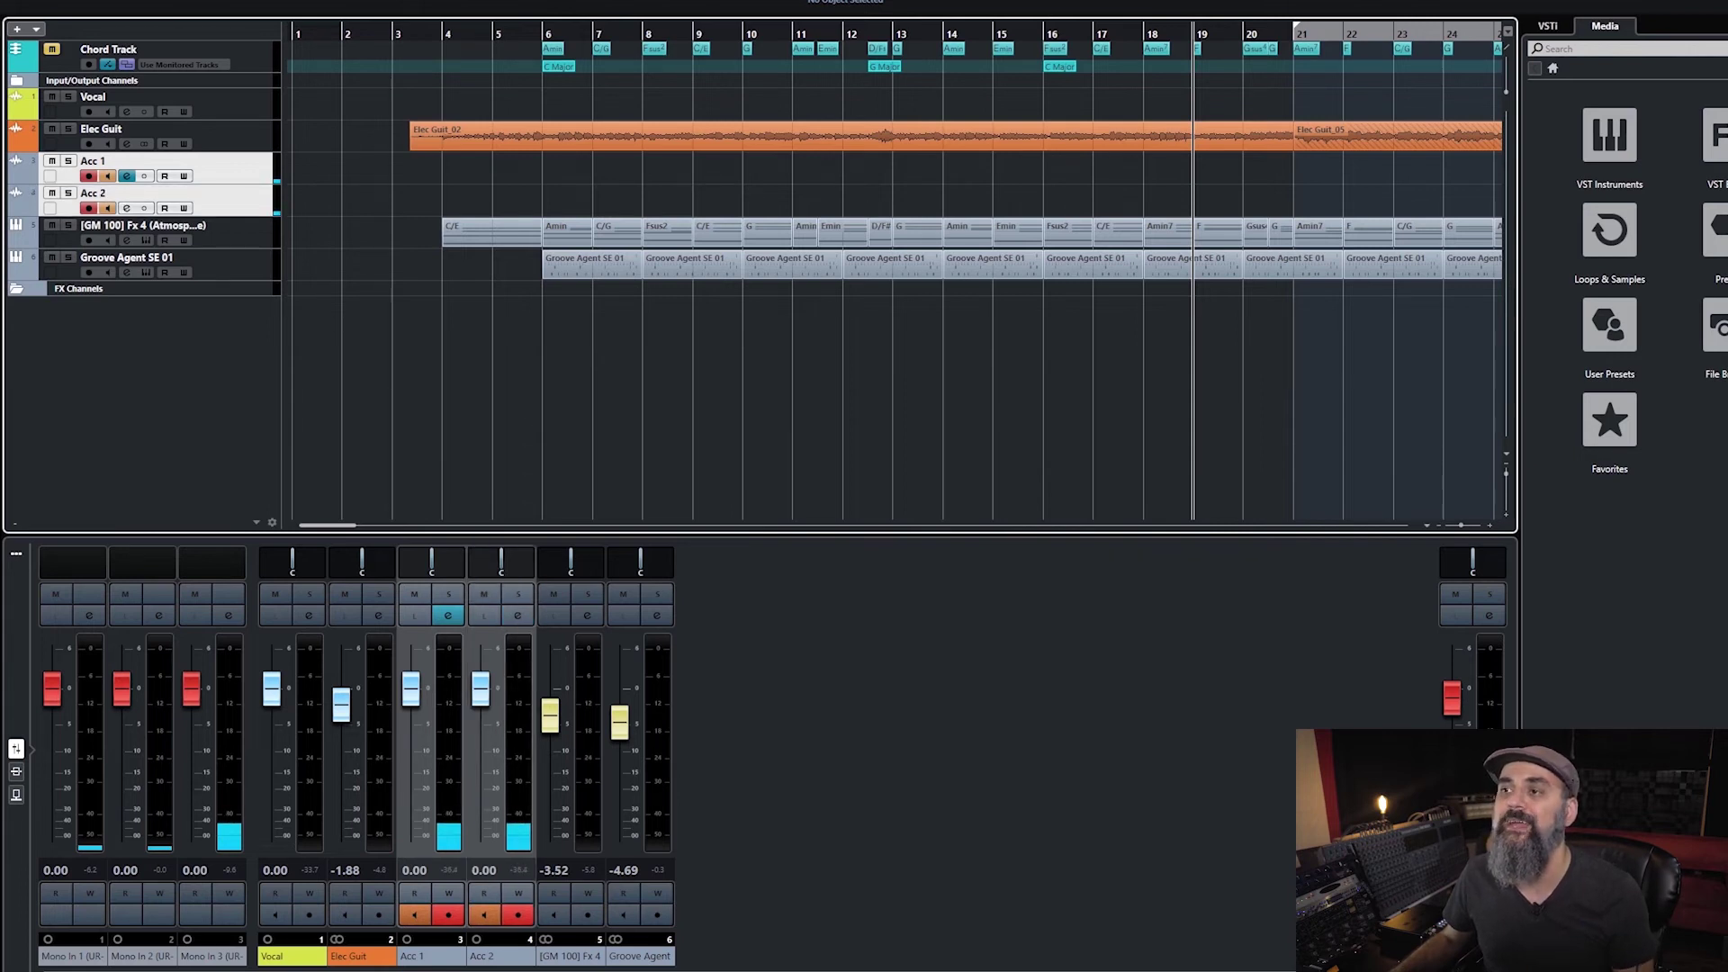
pyautogui.click(729, 3)
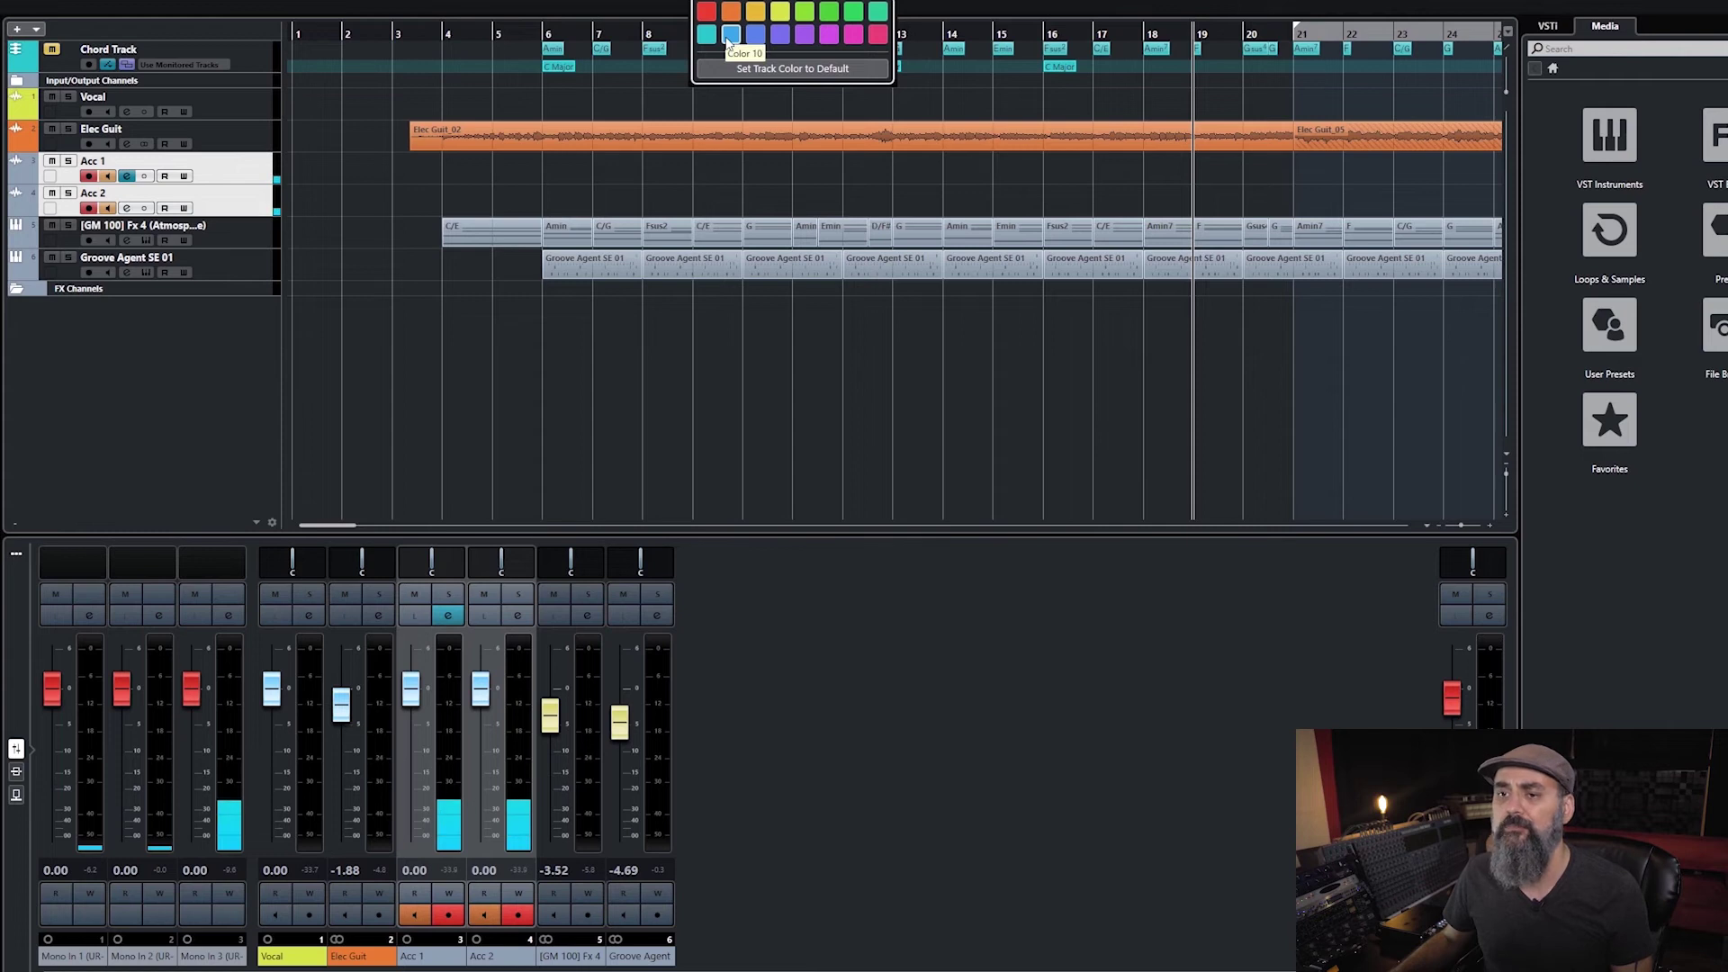
pyautogui.click(729, 36)
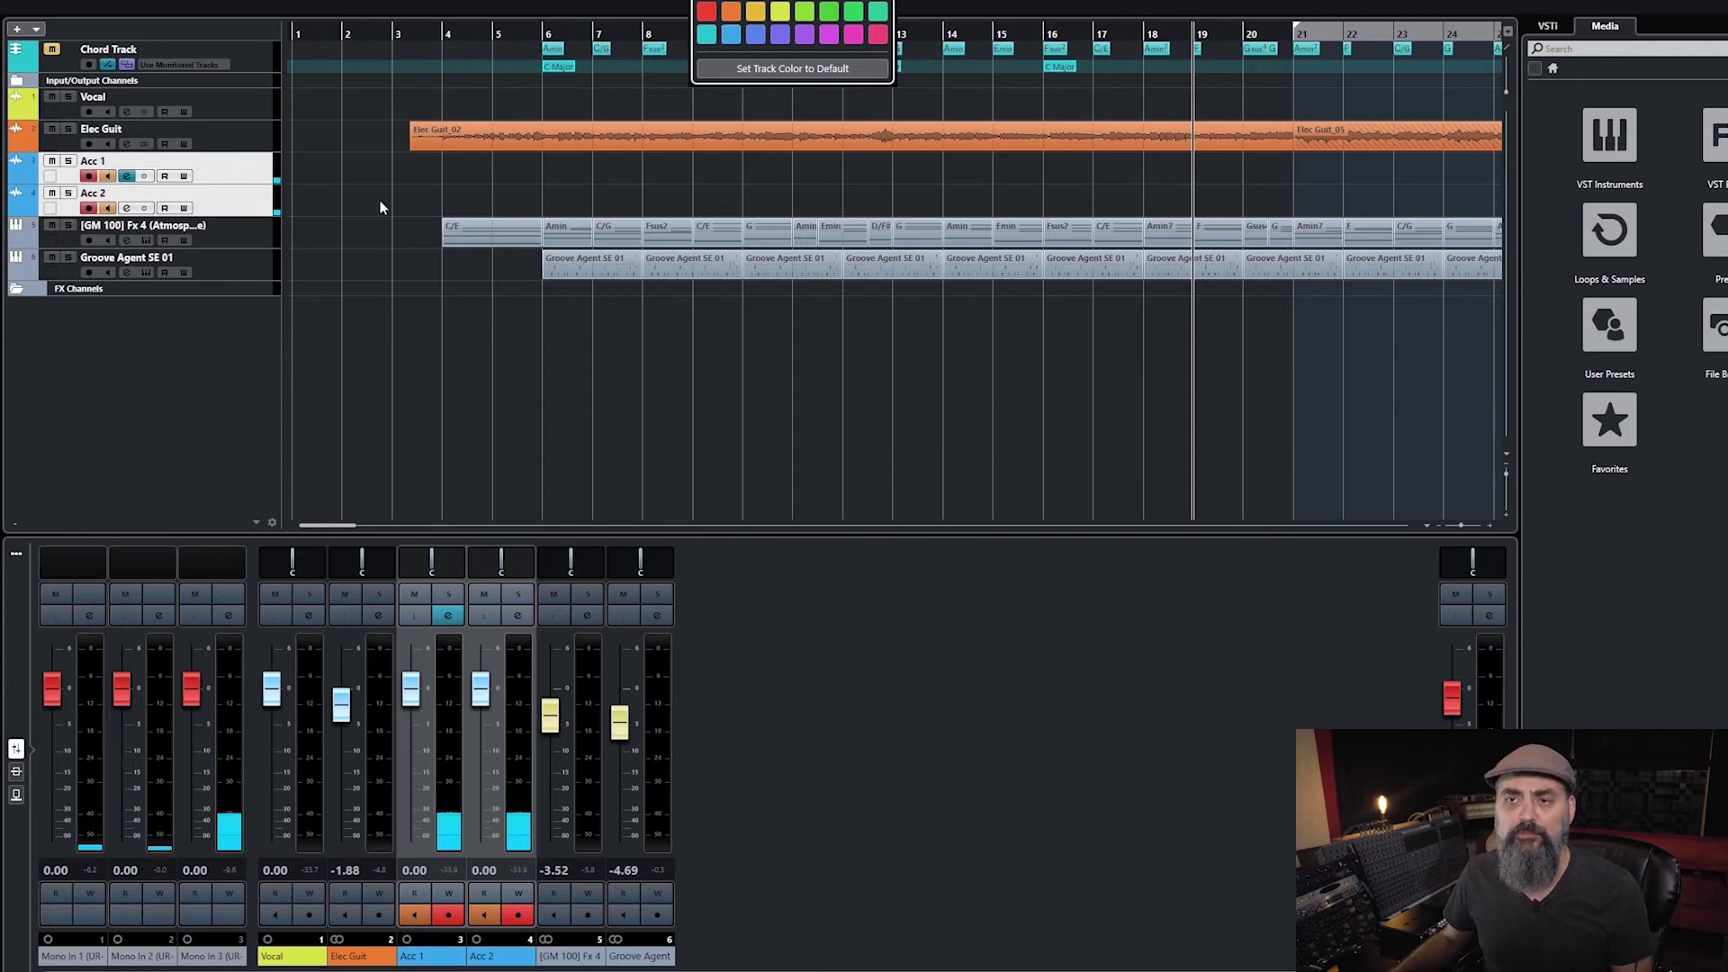
pyautogui.click(254, 182)
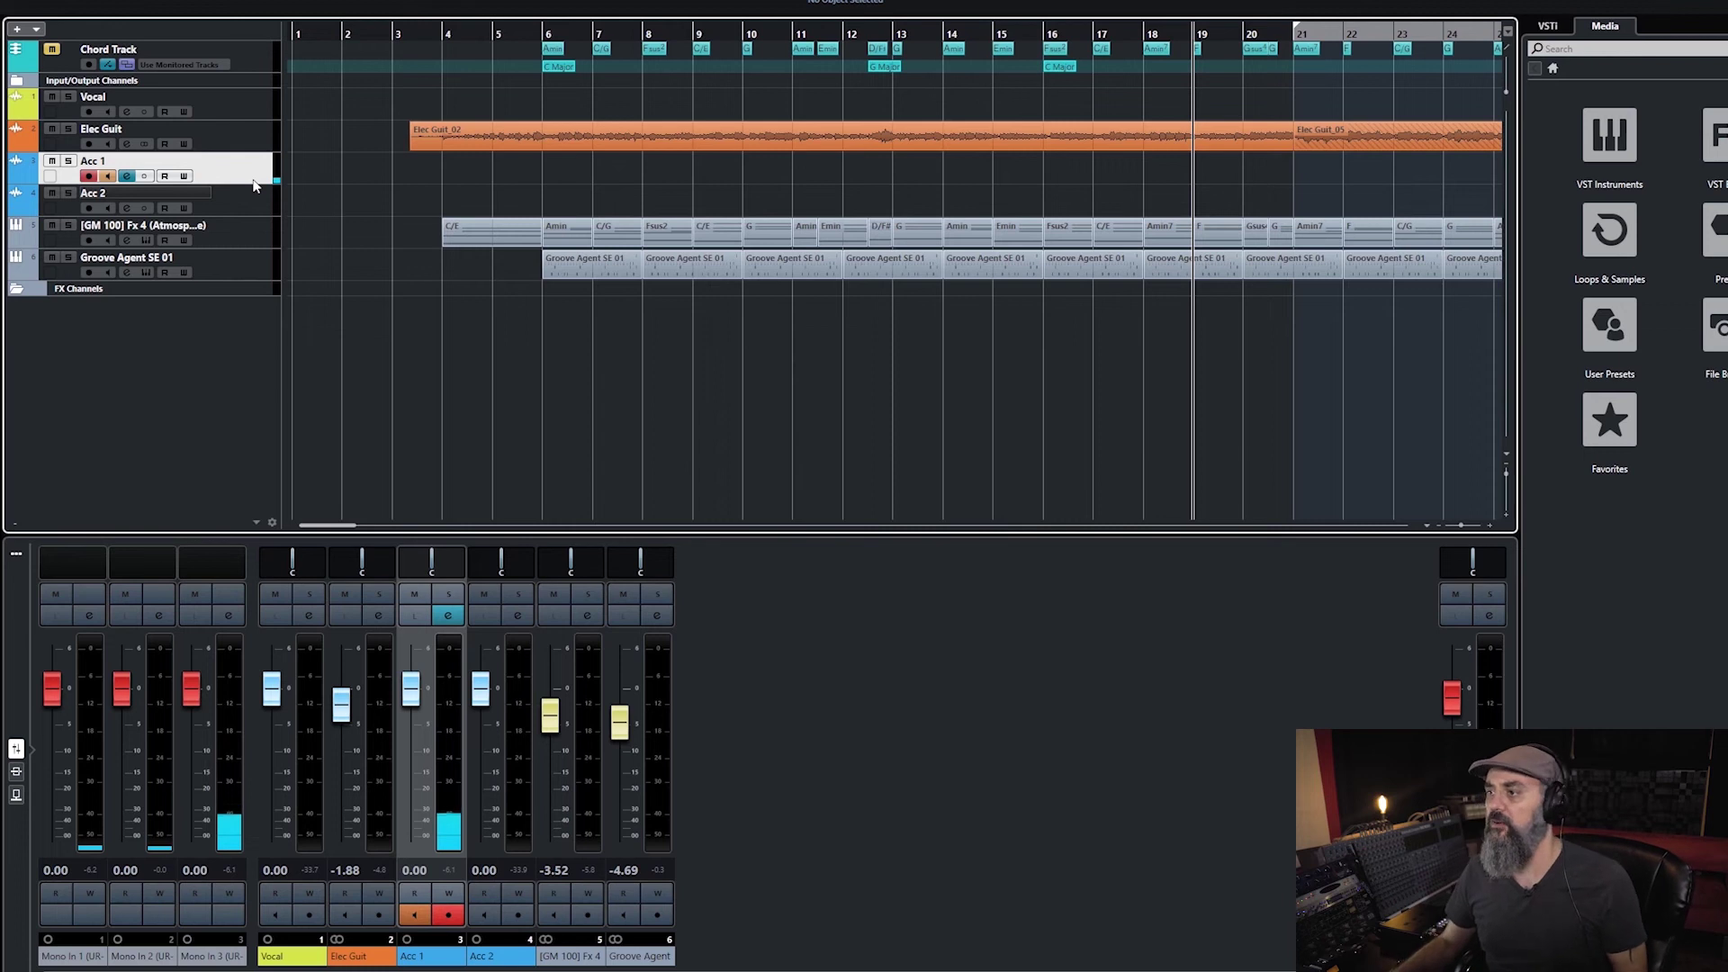
pyautogui.moveTo(433, 36); pyautogui.dragTo(342, 143)
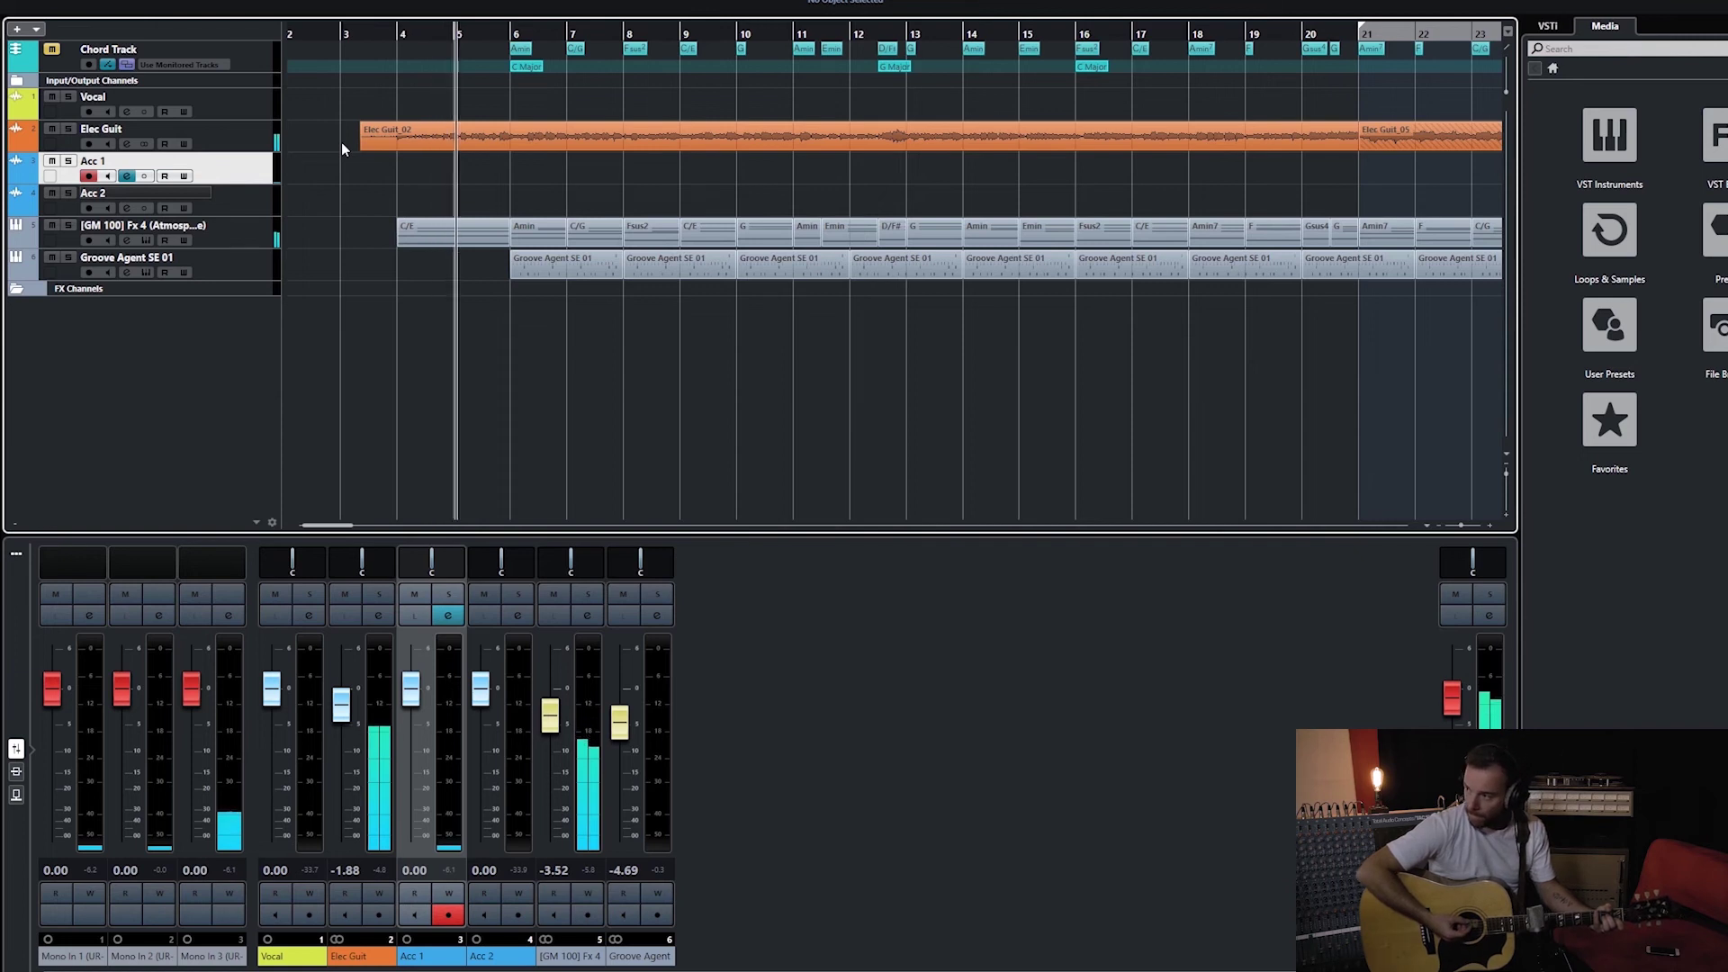
# Step: Record the acoustic take Acc 1_01 onto Acc 1 from bar 5, then arm Acc 2
pyautogui.press('KP_Multiply')
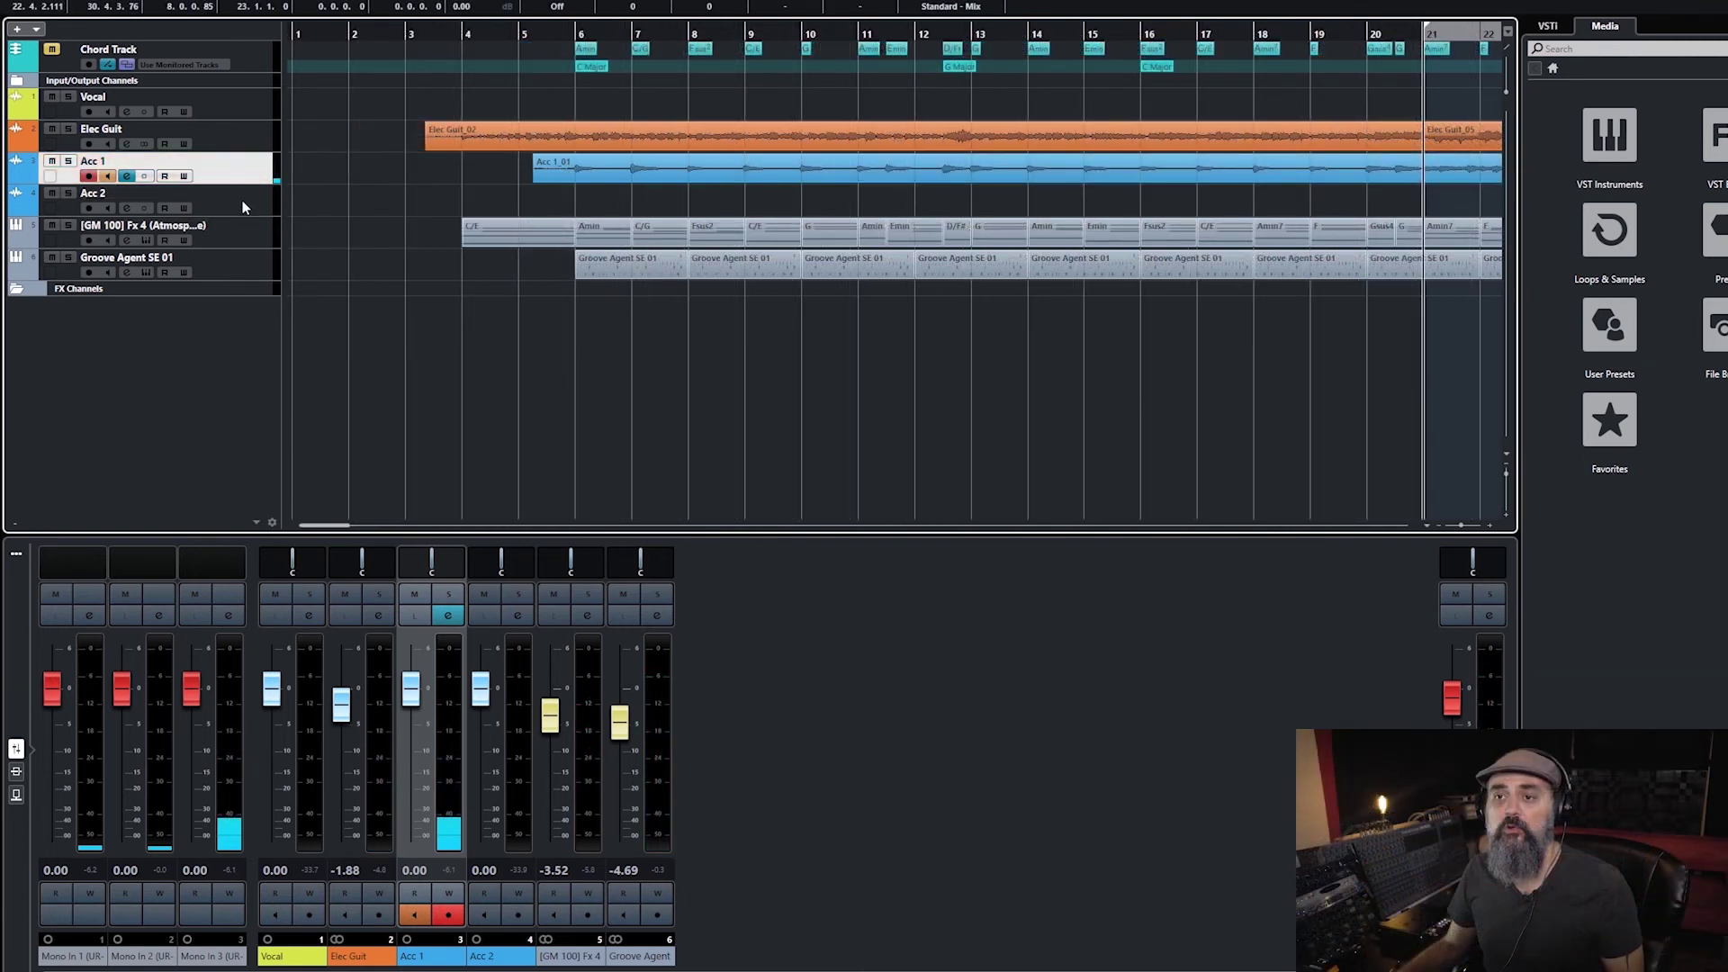
pyautogui.click(242, 207)
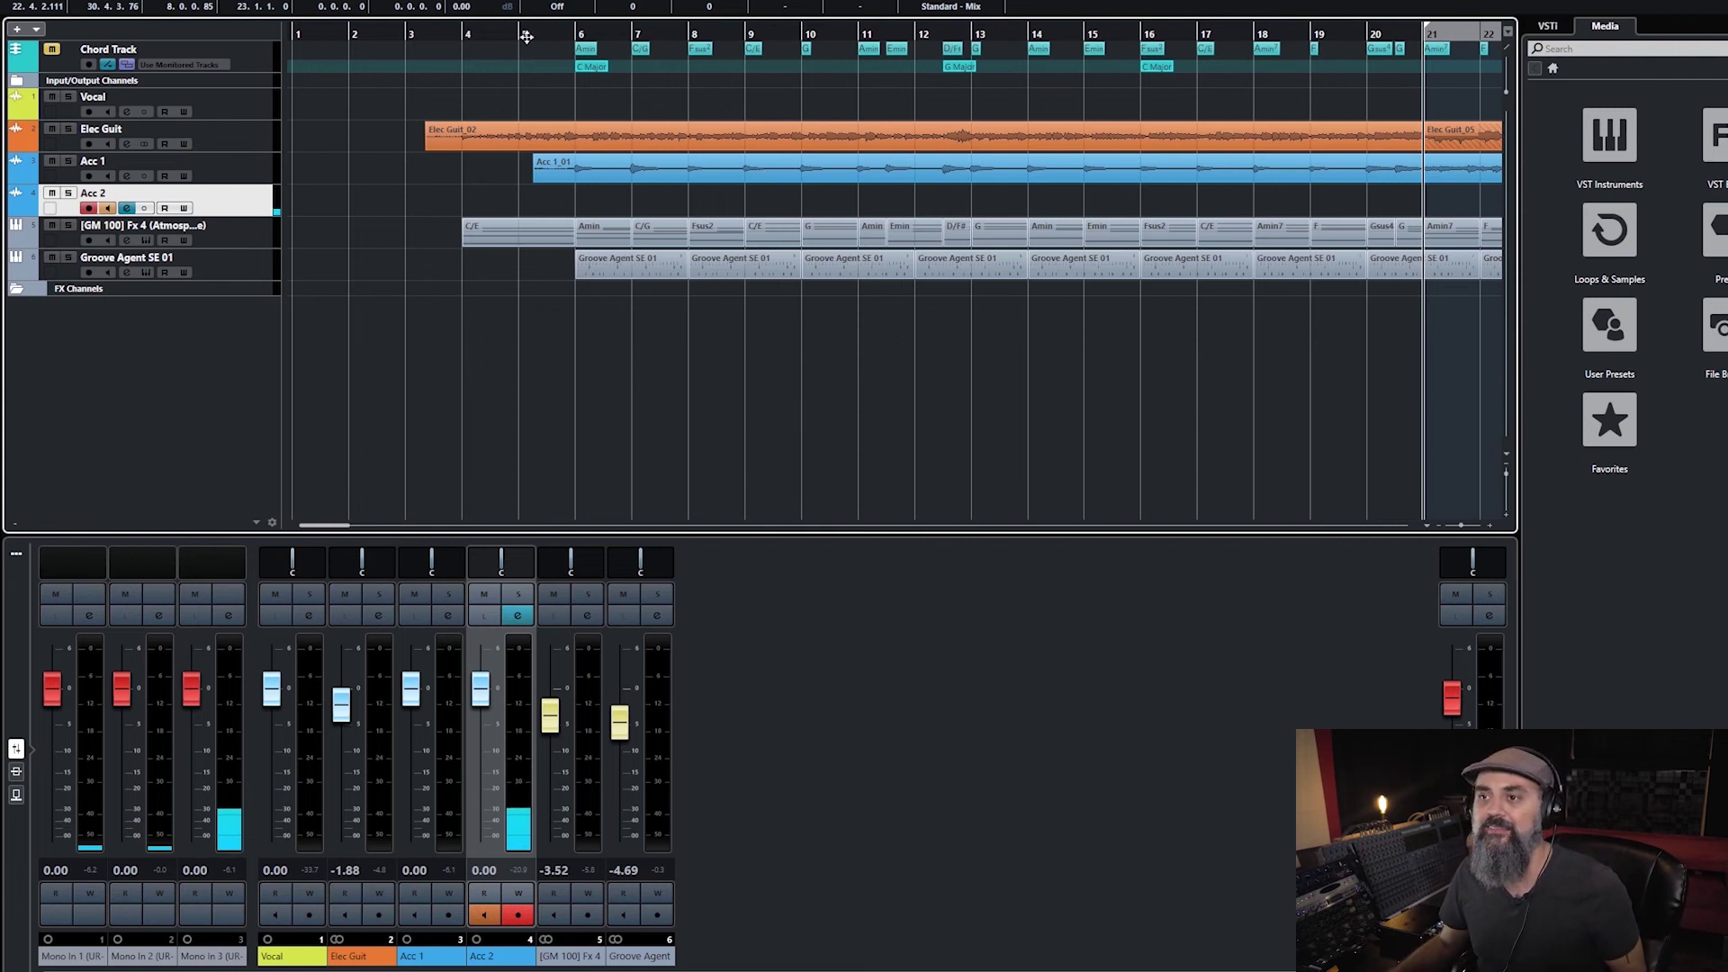
# Step: Restart from just before bar 4 and pan Acc 1 fully left while Acc 2 records
pyautogui.moveTo(527, 36); pyautogui.dragTo(454, 37)
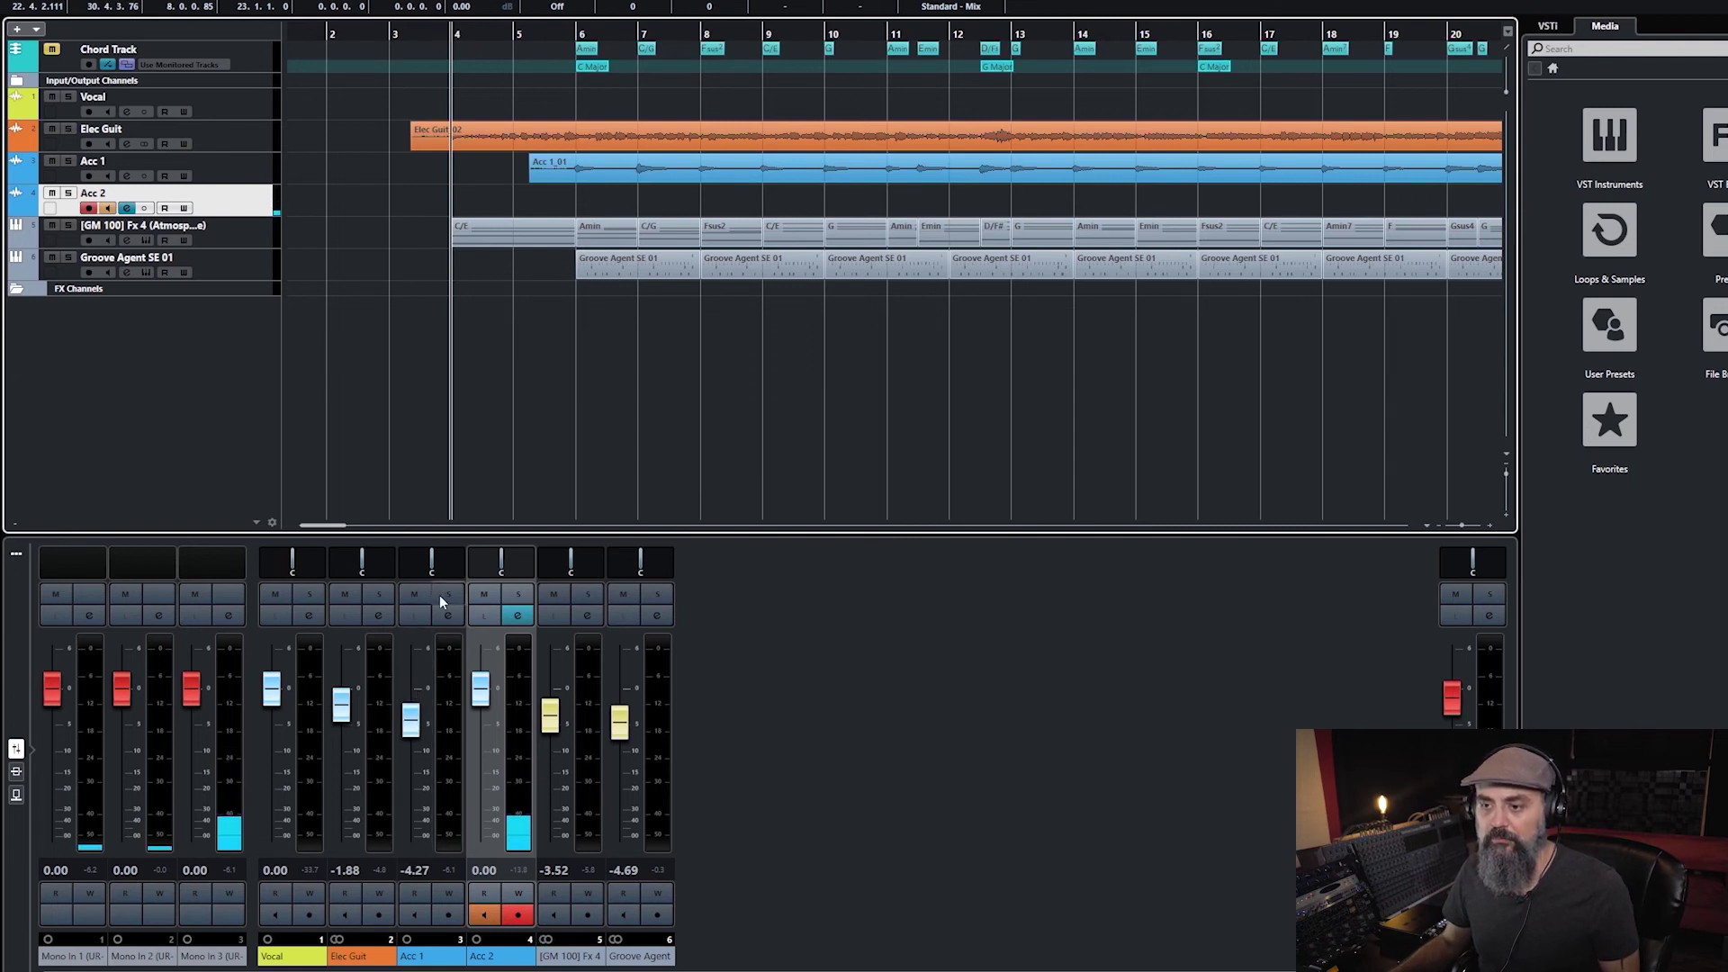
pyautogui.moveTo(429, 572); pyautogui.dragTo(396, 573)
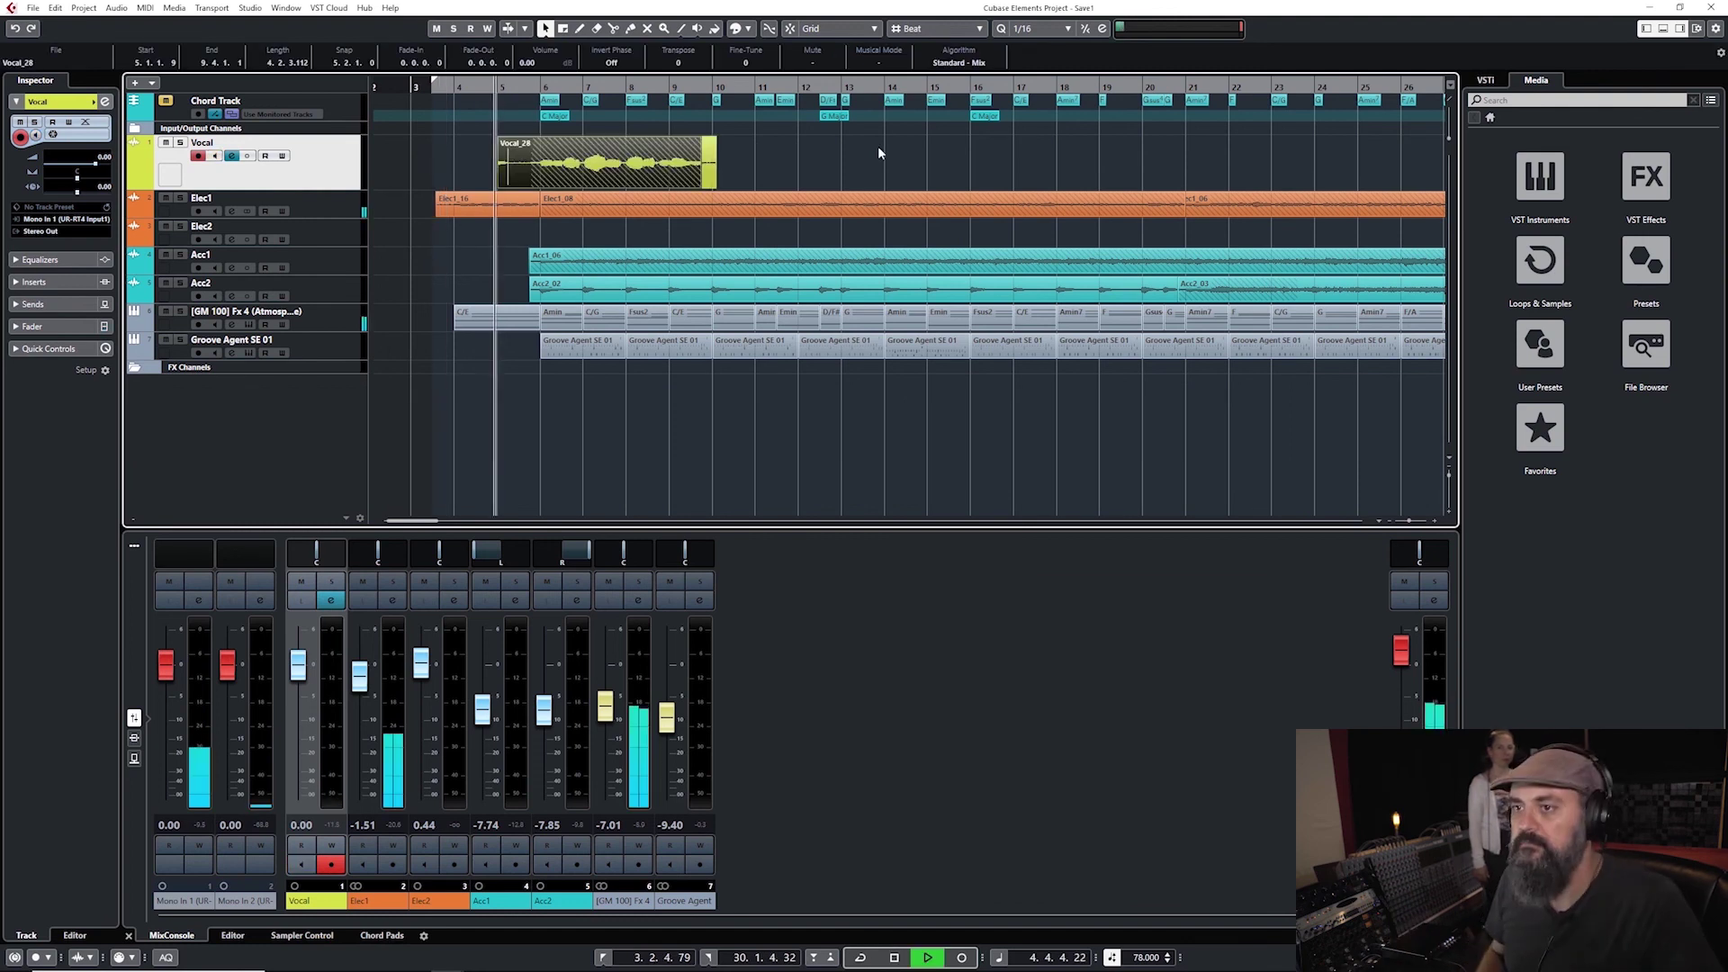
# Step: Record the vocal takes Vocal_44 and Vocal_45 from bar 10 to about bar 29, then stop
pyautogui.press('KP_Multiply')
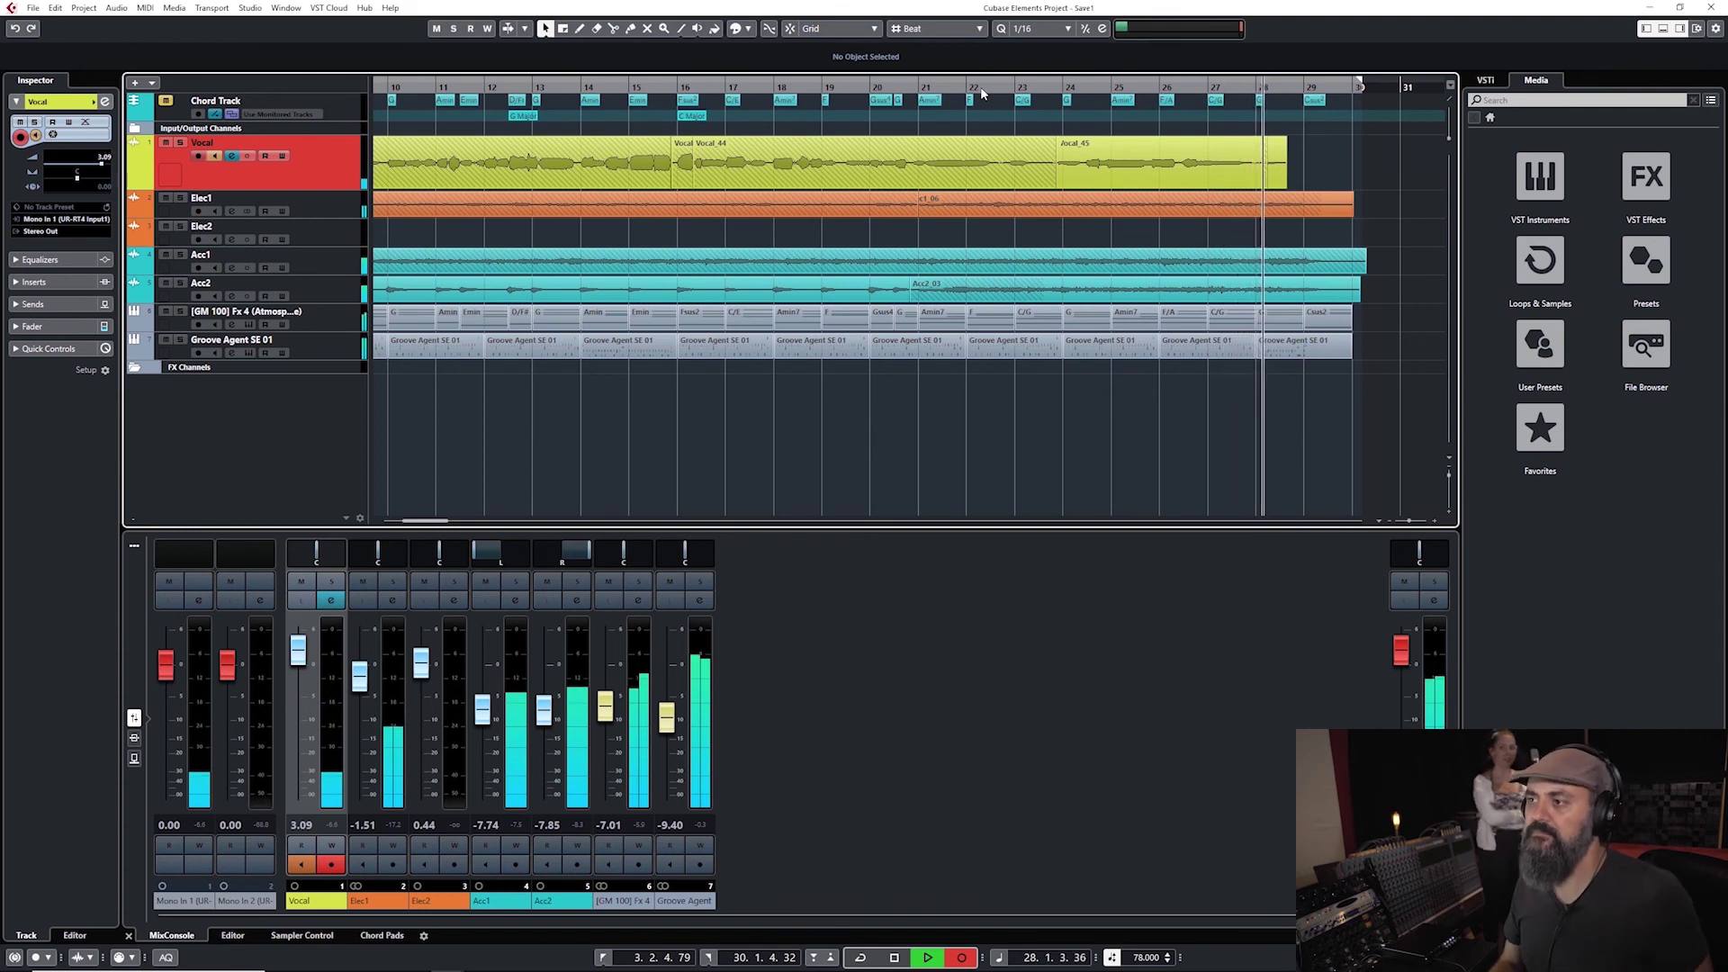
pyautogui.press('space')
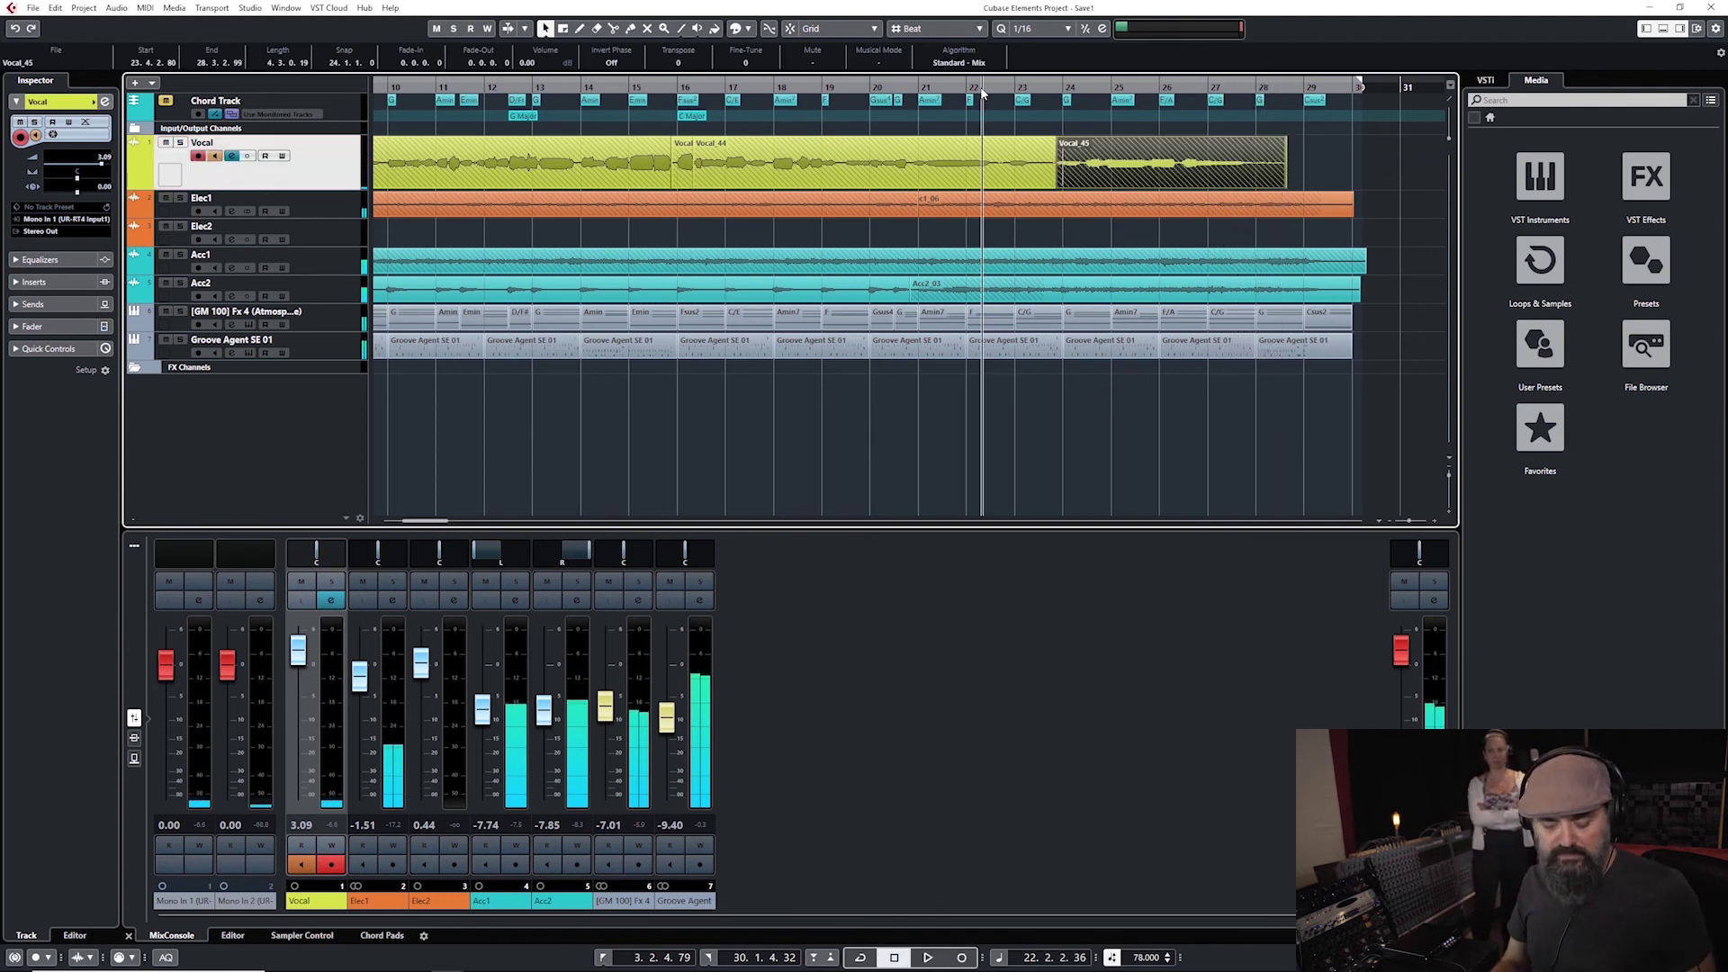